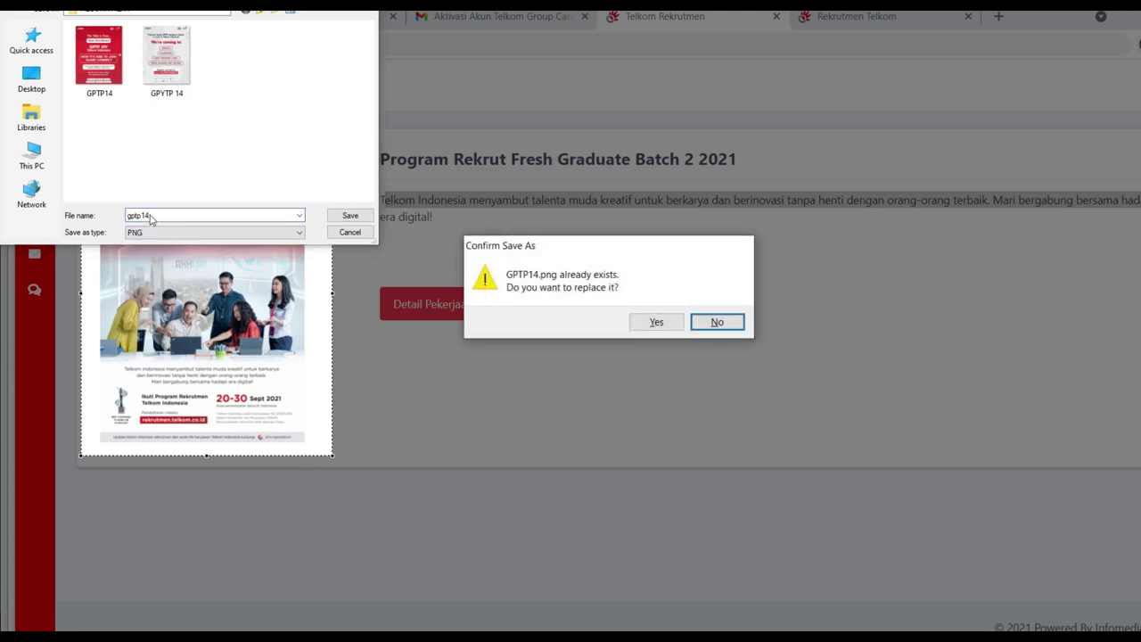
Step: Decline overwriting GPTP14.png and finish saving the poster as 'gptp14 2'
left_click(706, 327)
left_click(175, 215)
key("Return")
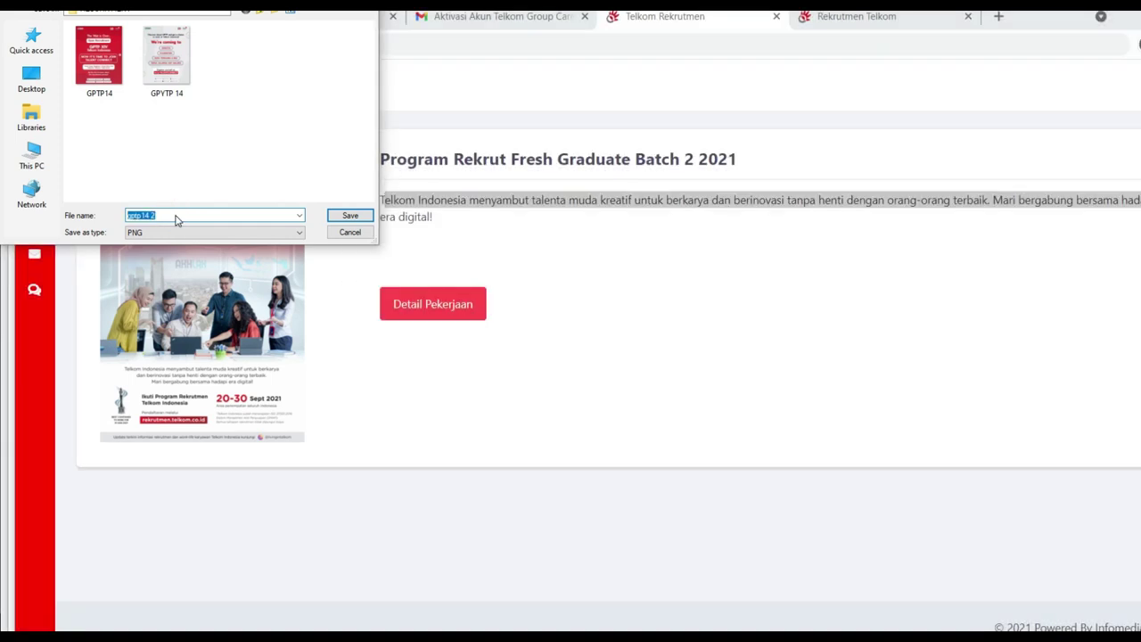
Step: Open the Fresh Graduate Batch 2 2021 job details and review the Warga Negara Indonesia requirement
left_click(463, 307)
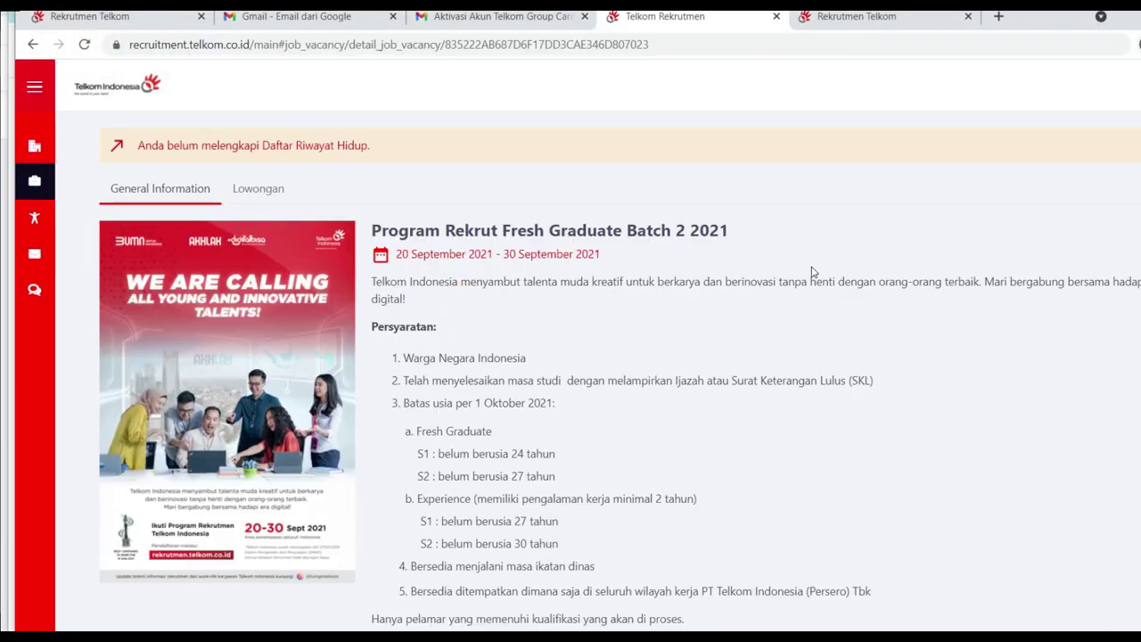
scroll(807, 312, "down", 1)
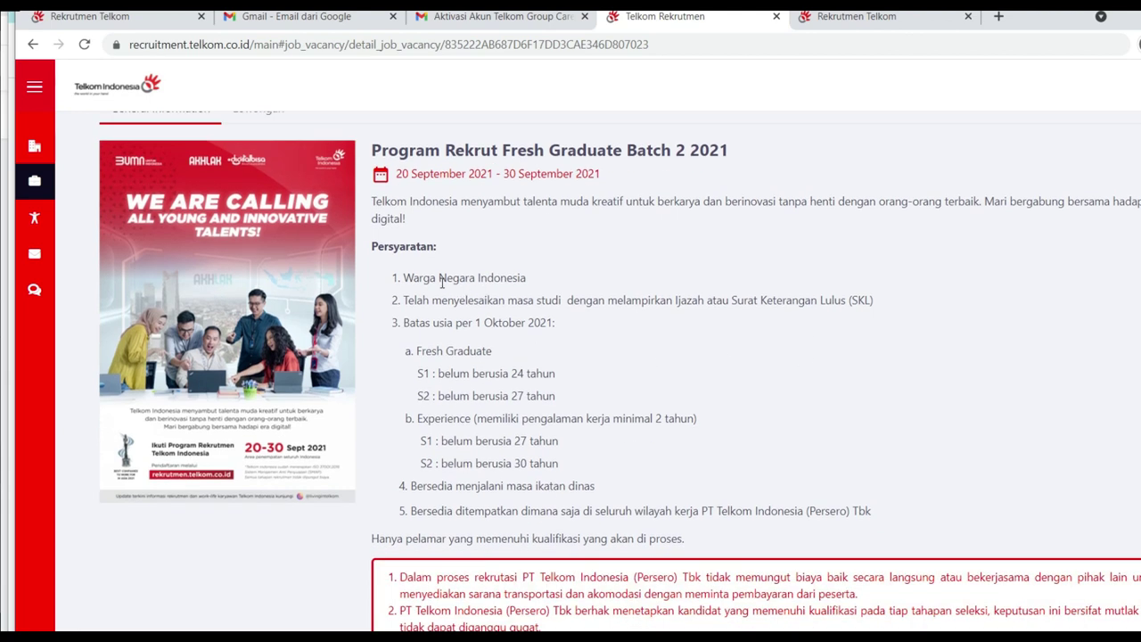
left_click_drag(399, 277, 526, 277)
left_click(587, 386)
double_click(499, 277)
left_click(406, 292)
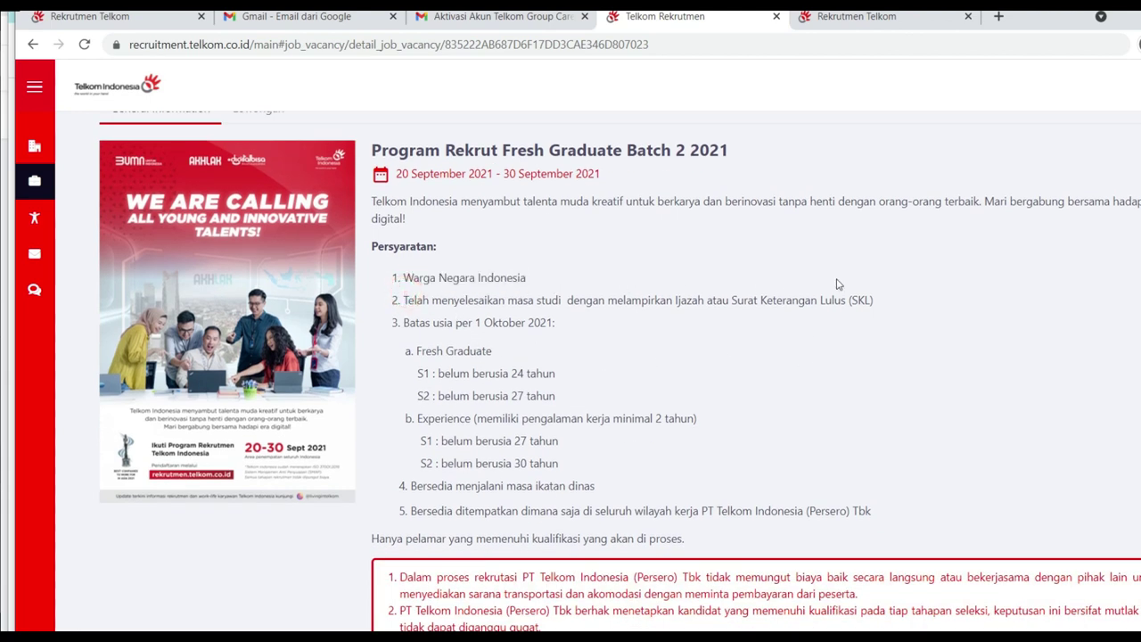
left_click(478, 317)
scroll(400, 217, "down", 2)
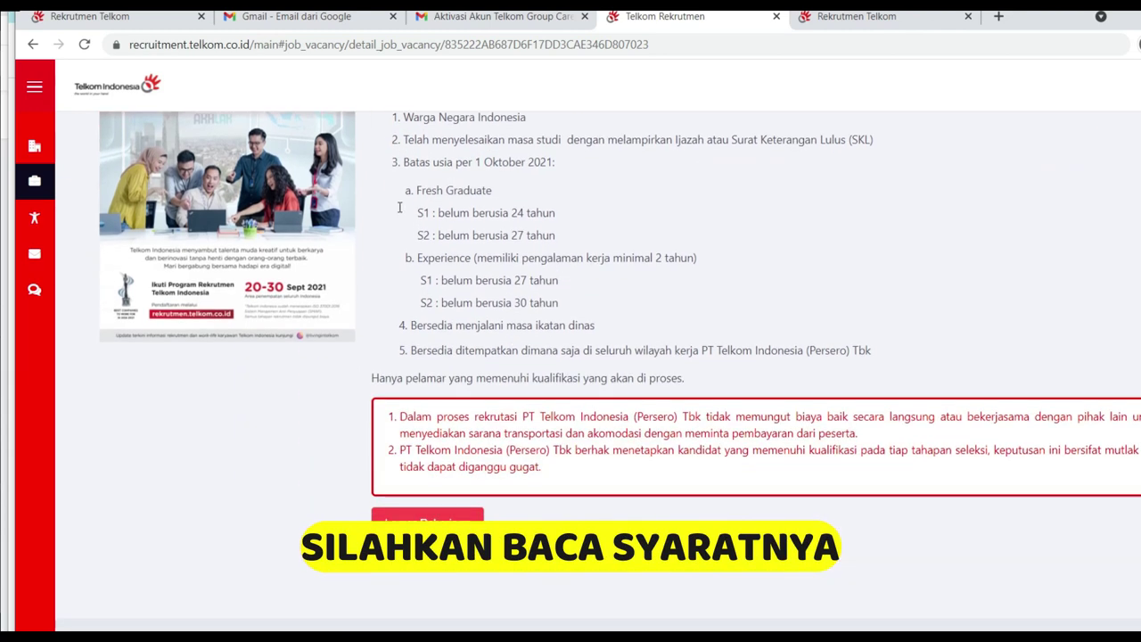
Step: Review the S1 and S2 age limits for fresh graduates and experienced applicants
left_click_drag(433, 216, 565, 219)
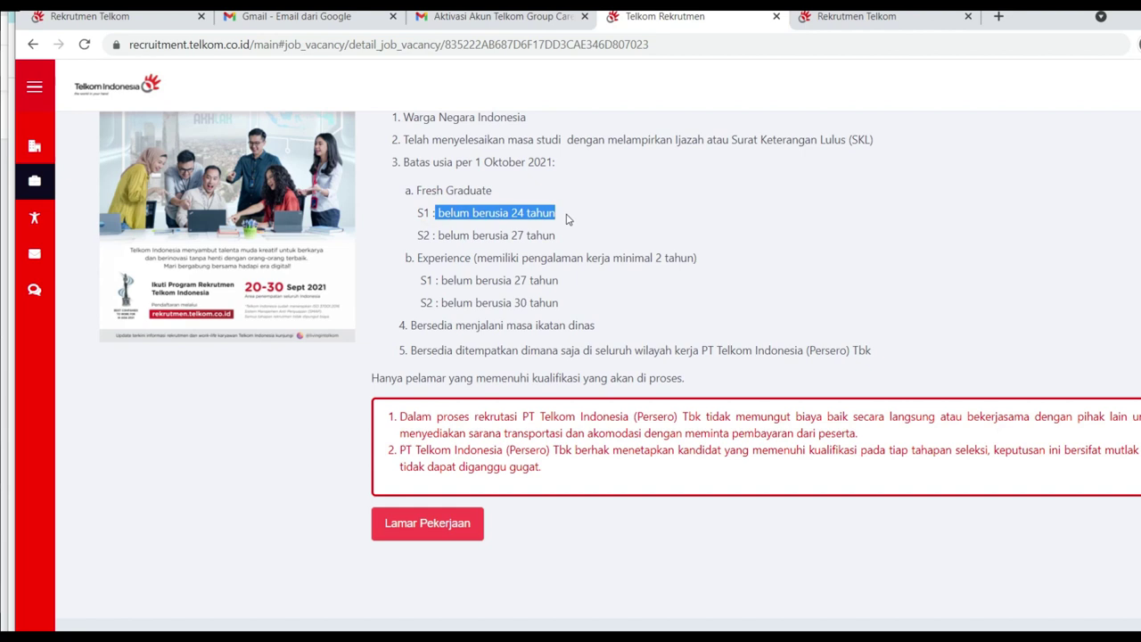
left_click_drag(436, 235, 557, 239)
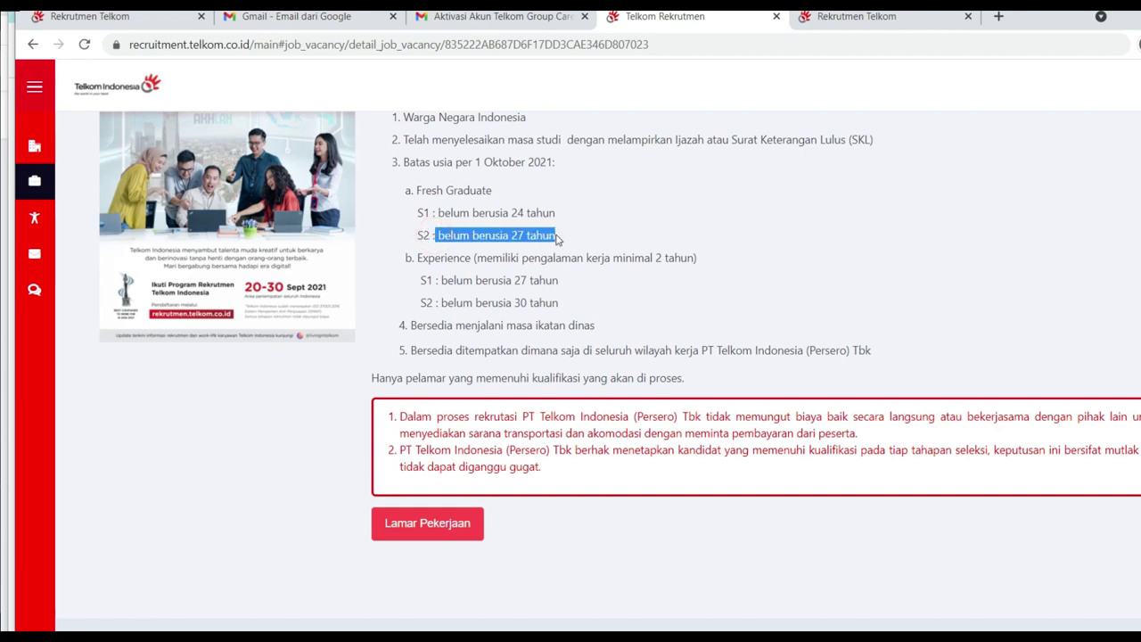
left_click_drag(417, 257, 480, 257)
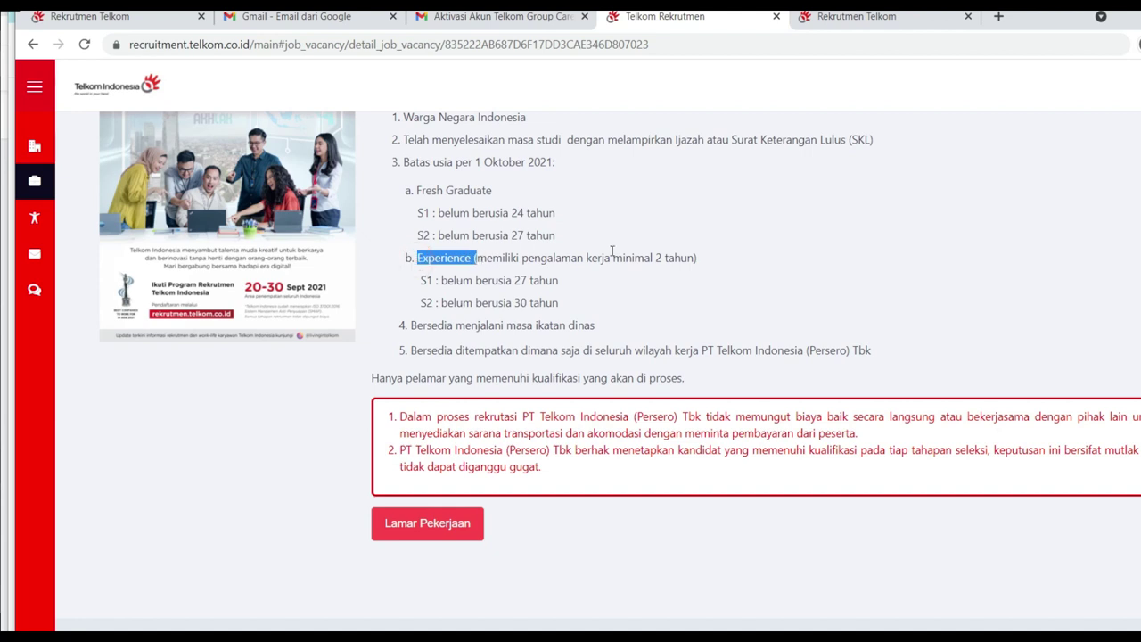
left_click_drag(441, 280, 561, 279)
left_click_drag(442, 303, 585, 313)
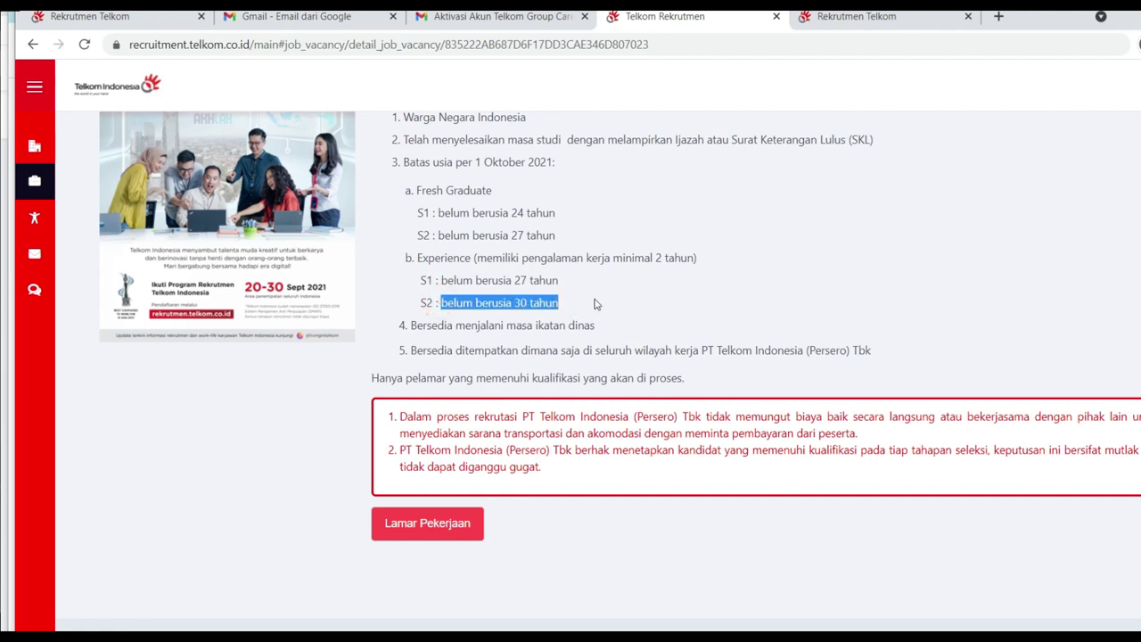
scroll(596, 304, "up", 1)
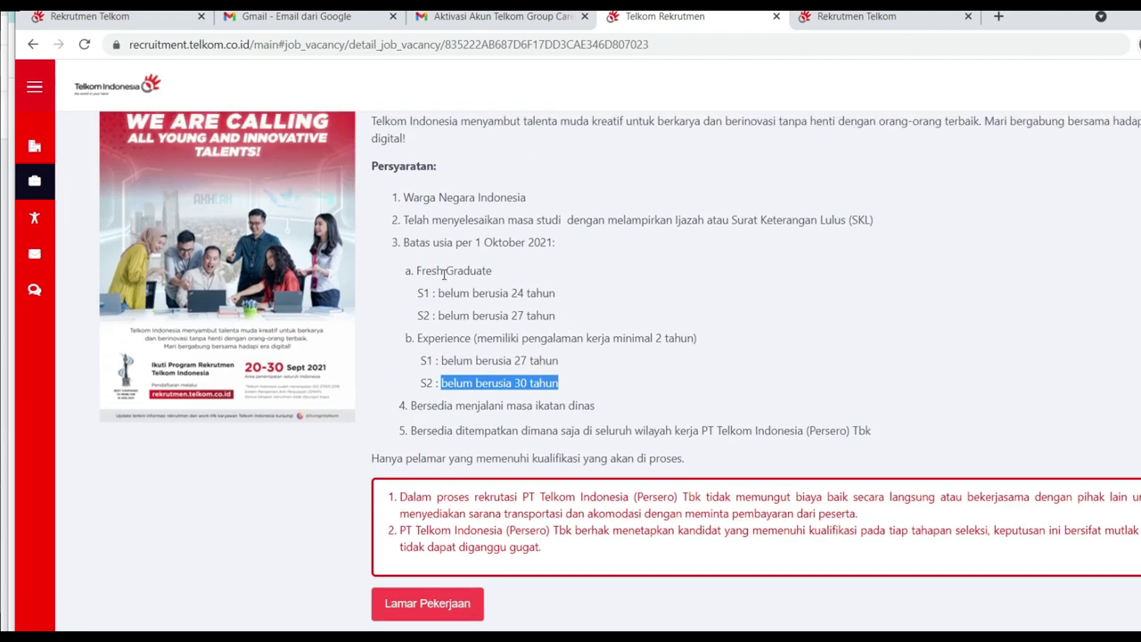
left_click_drag(435, 292, 573, 294)
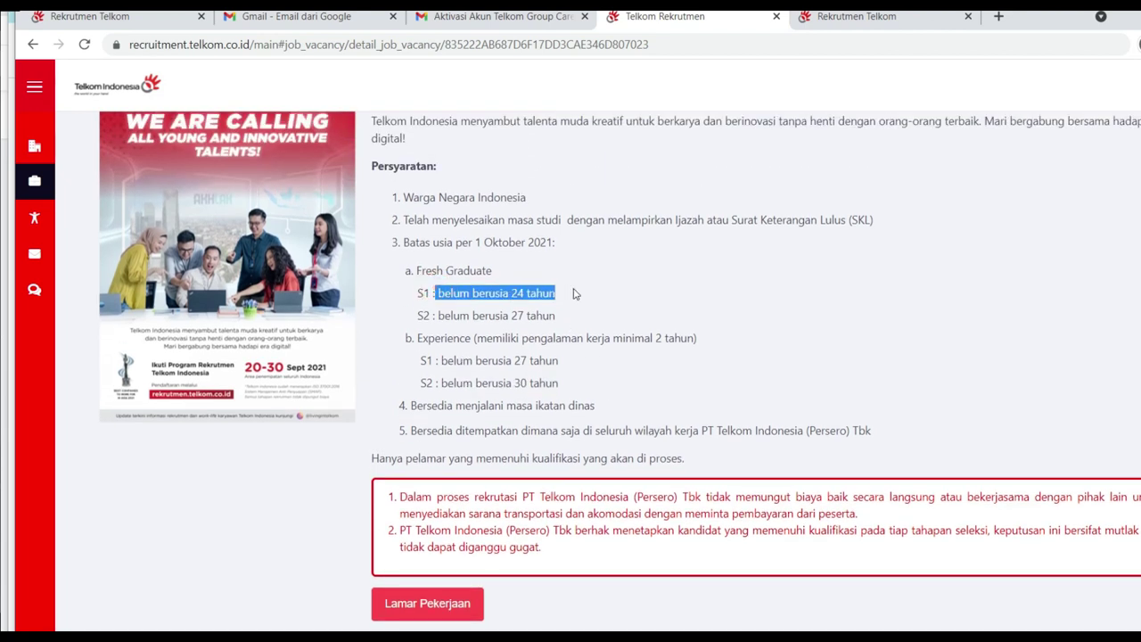
scroll(728, 292, "down", 1)
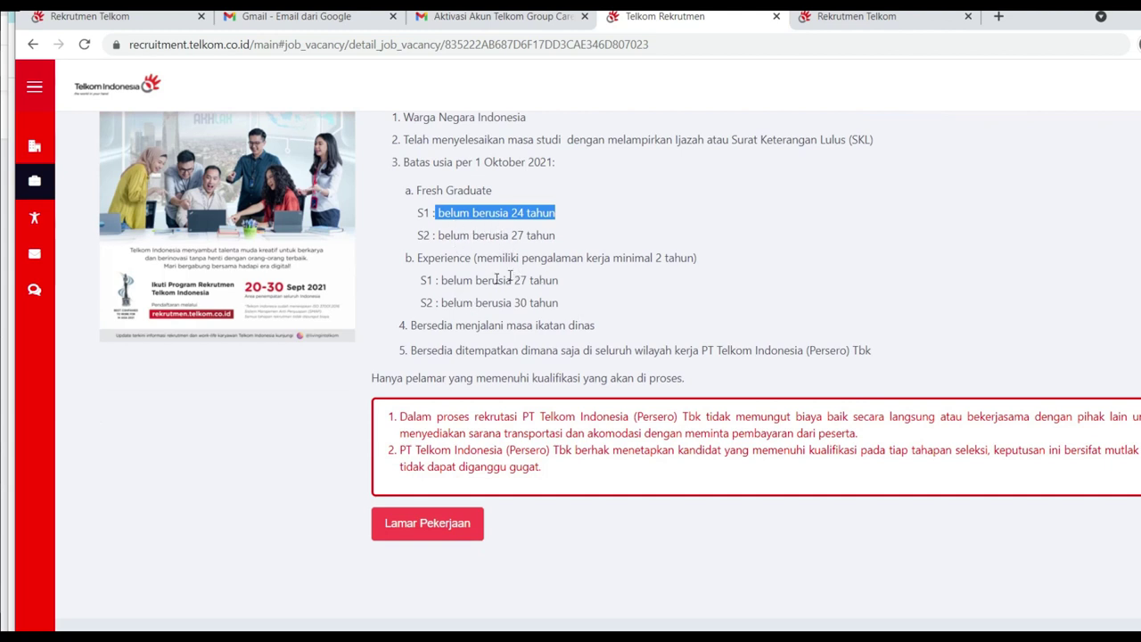
left_click_drag(441, 280, 561, 286)
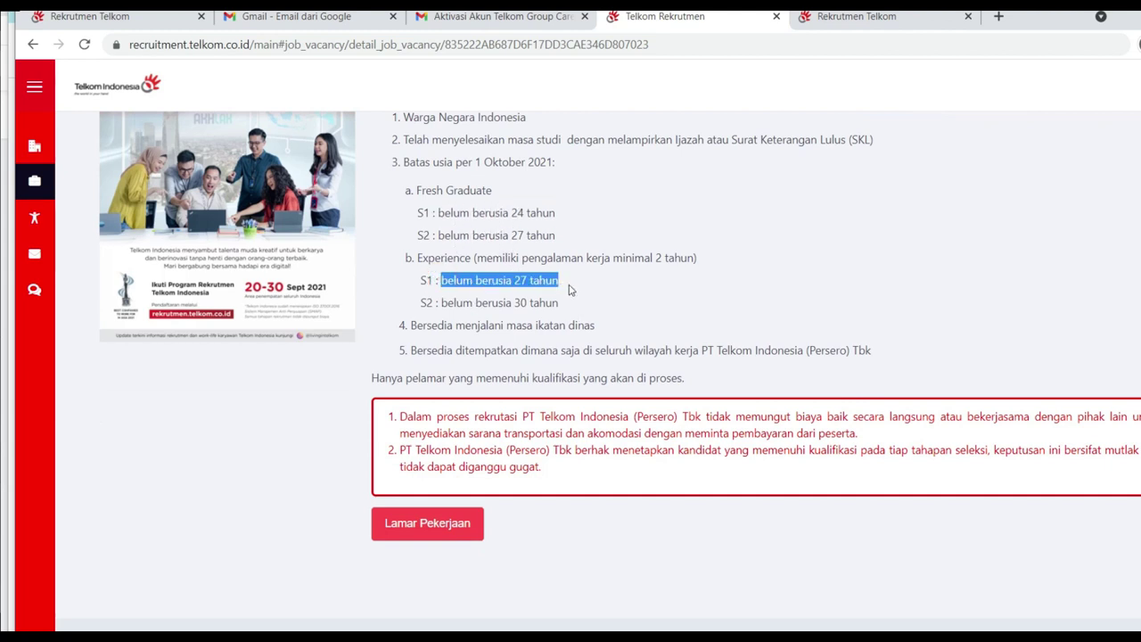
scroll(568, 288, "down", 1)
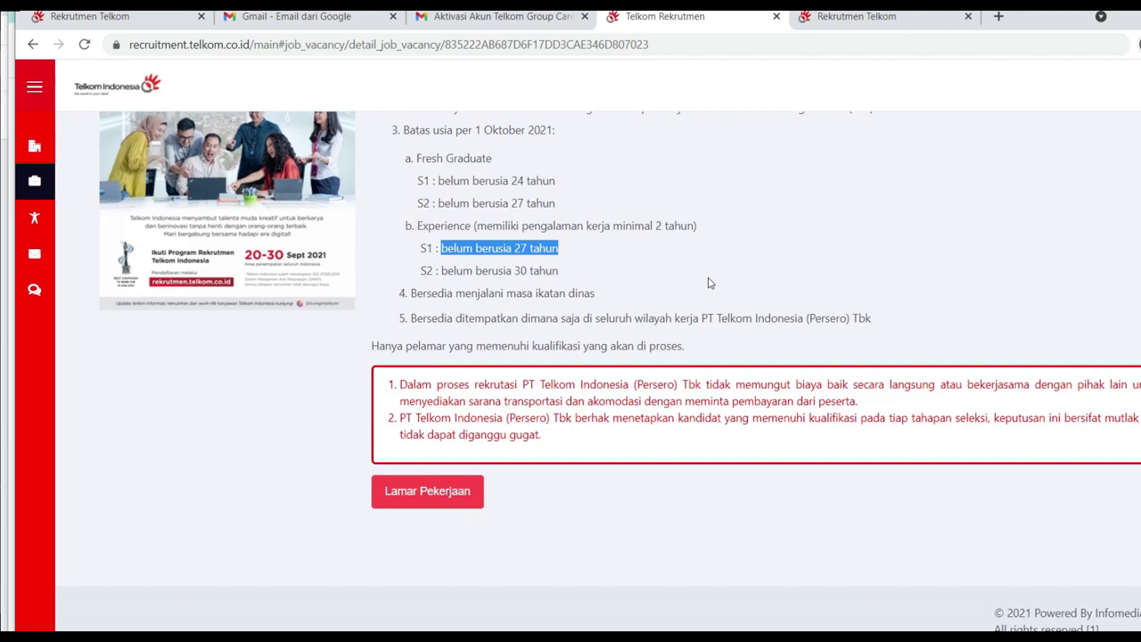
scroll(728, 285, "up", 1)
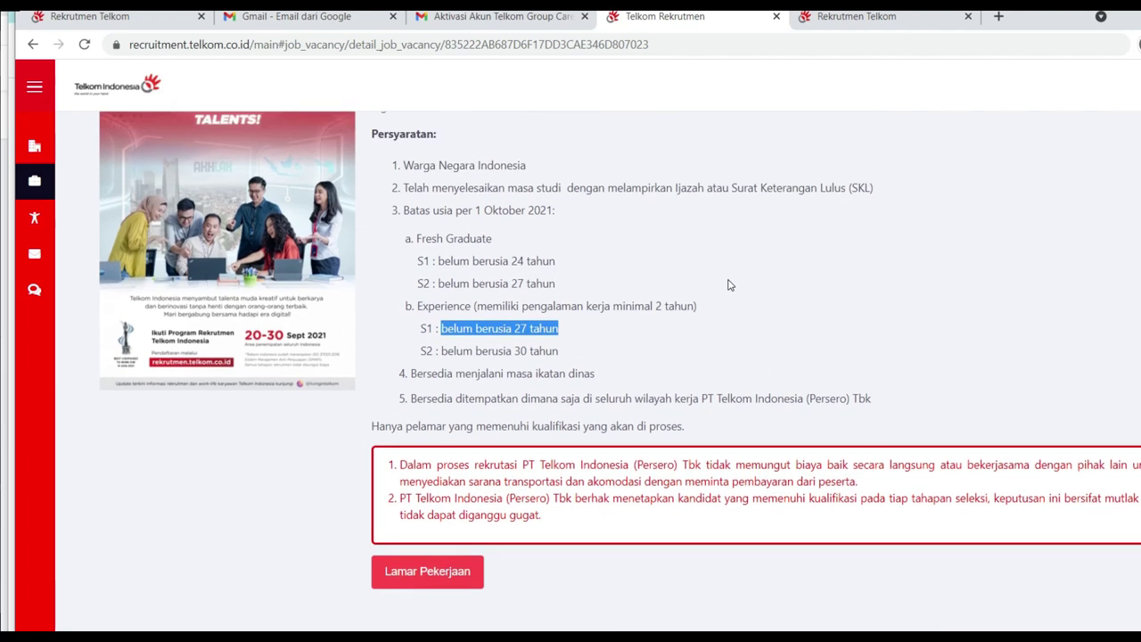
Step: Review the service bond, placement-anywhere, no-fees and candidate selection notices
left_click_drag(444, 375, 619, 383)
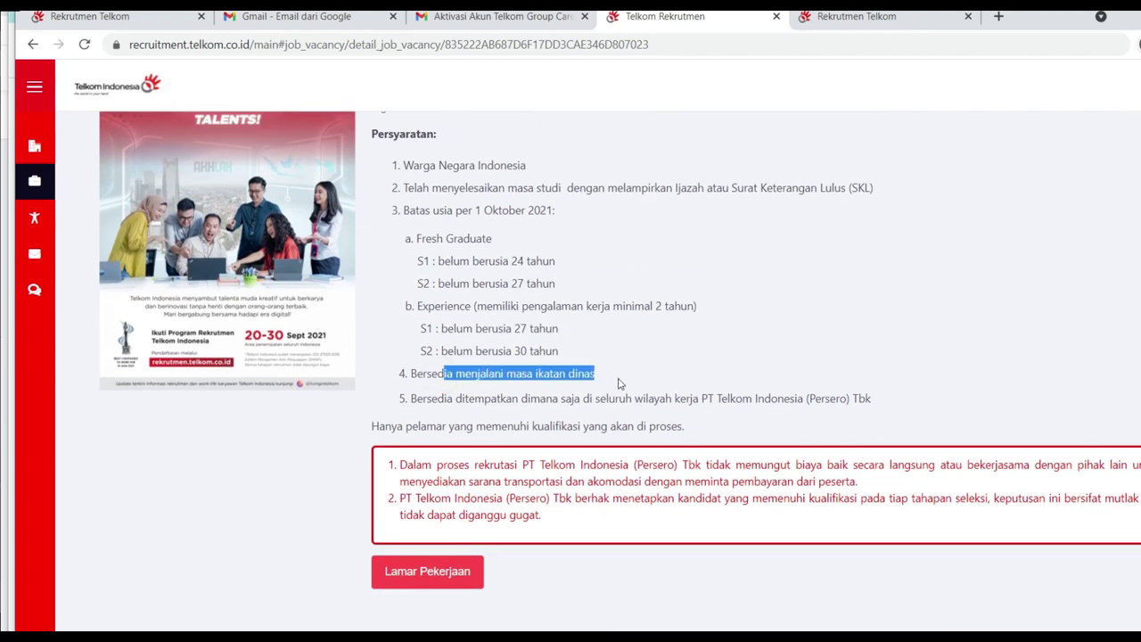
left_click(653, 373)
scroll(651, 373, "down", 1)
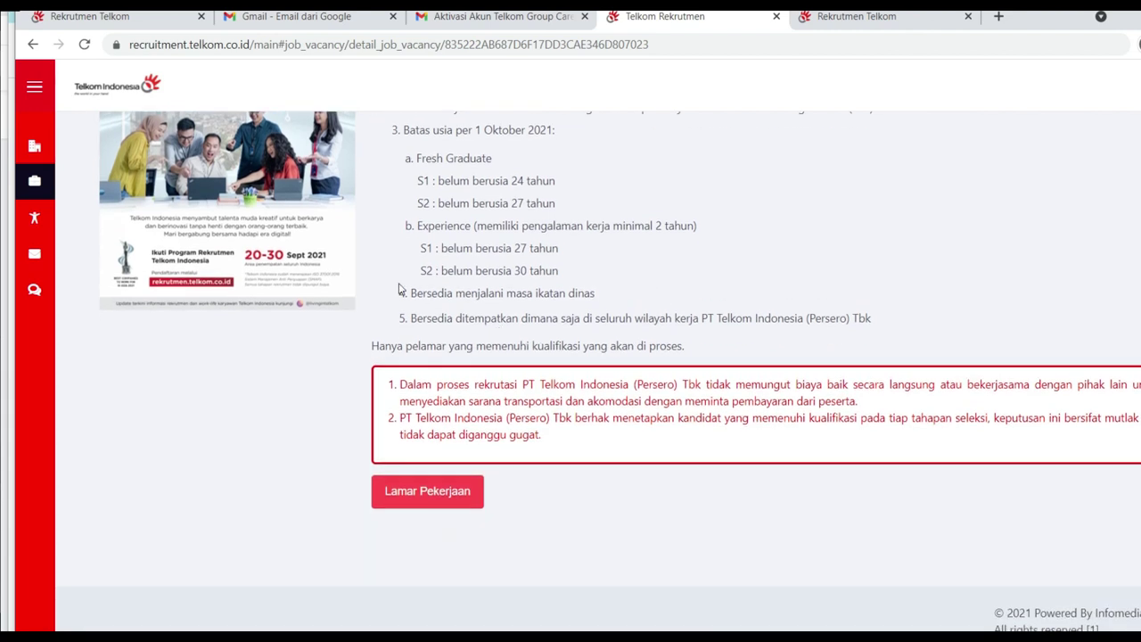
left_click_drag(415, 293, 590, 294)
left_click_drag(490, 319, 768, 318)
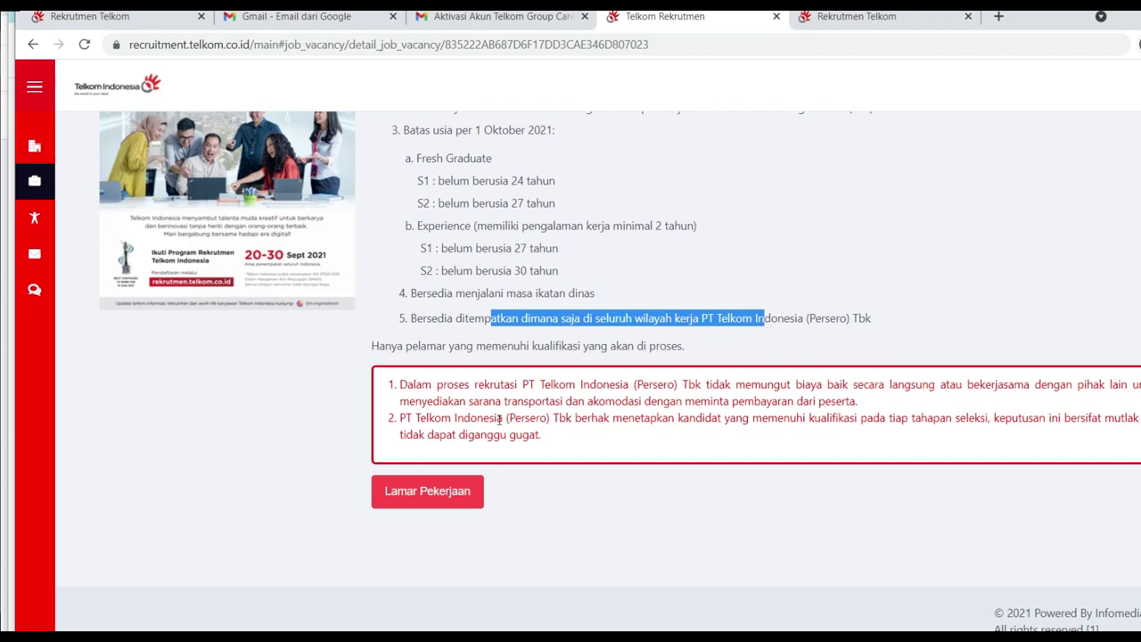
left_click_drag(414, 384, 931, 403)
left_click_drag(554, 417, 907, 430)
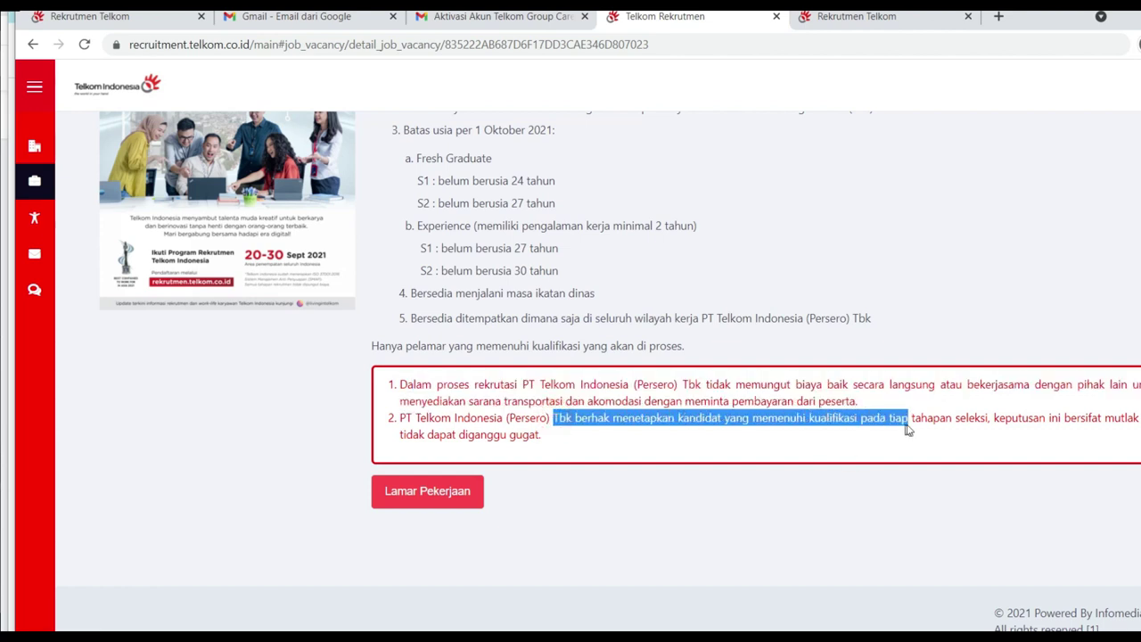
left_click(892, 458)
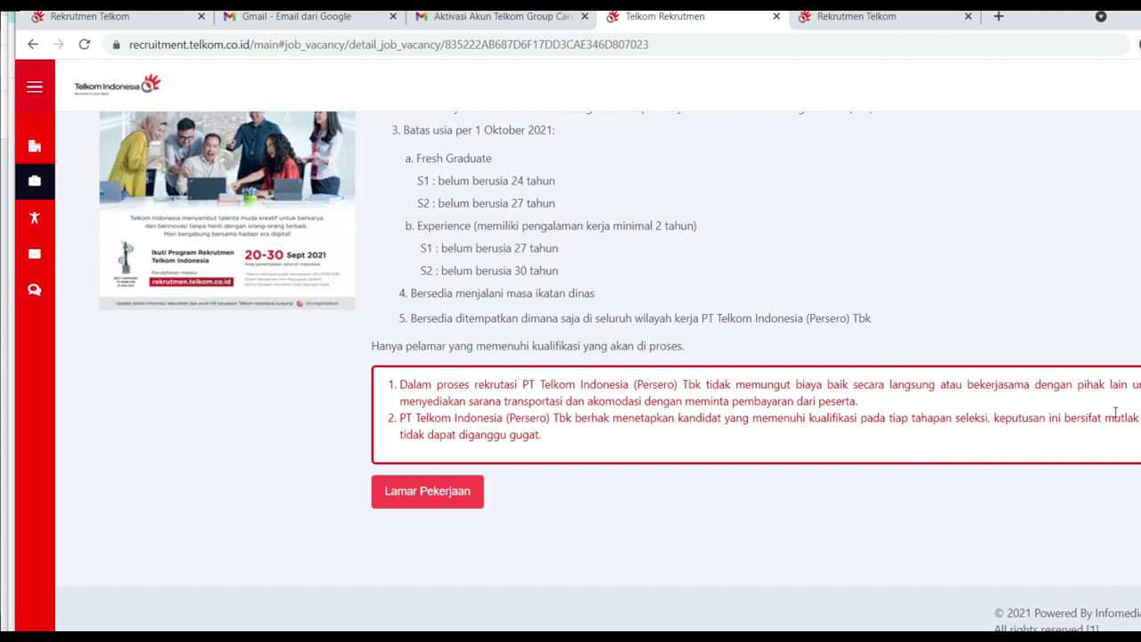
Step: Apply for the vacancy to show its List Job Function section
scroll(915, 357, "up", 3)
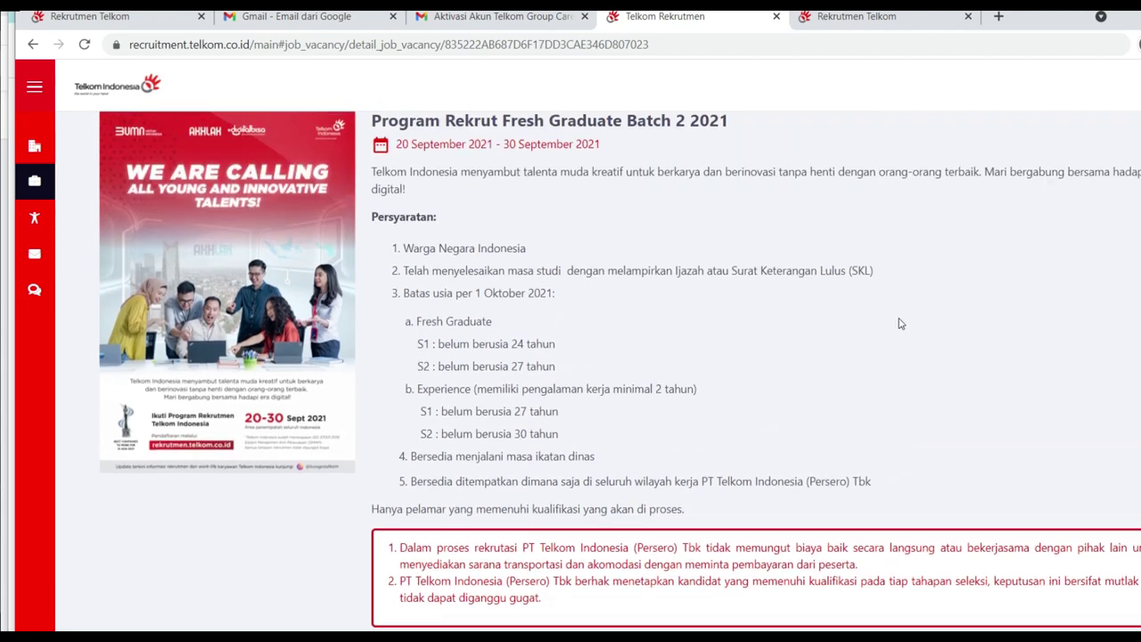
left_click_drag(393, 257, 602, 255)
scroll(1038, 321, "down", 2)
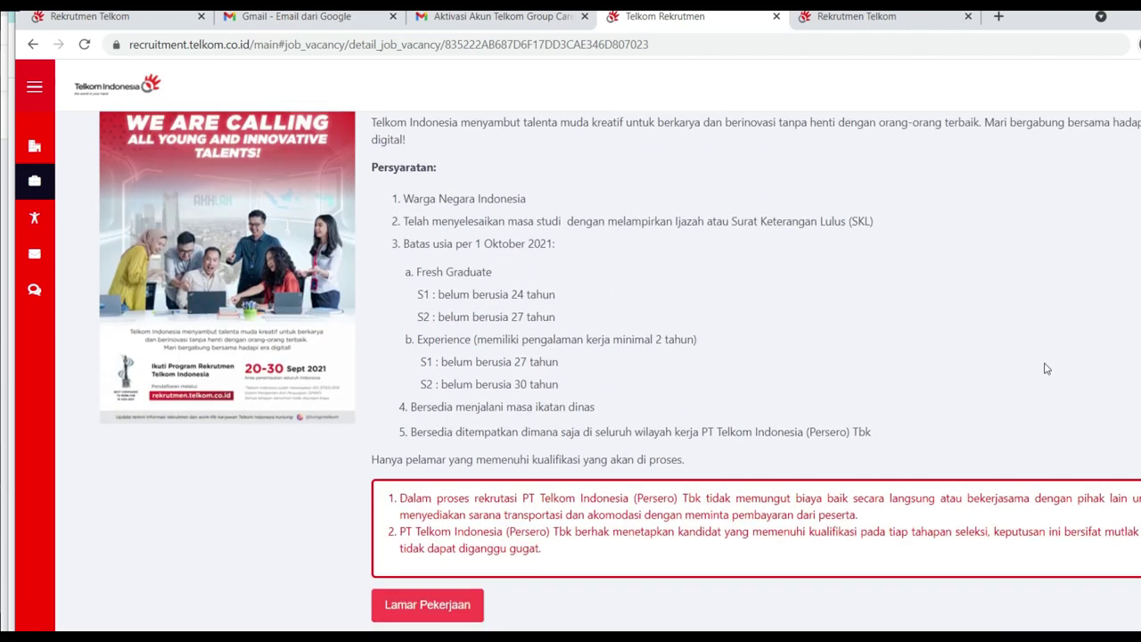
scroll(1046, 340, "down", 2)
left_click(445, 491)
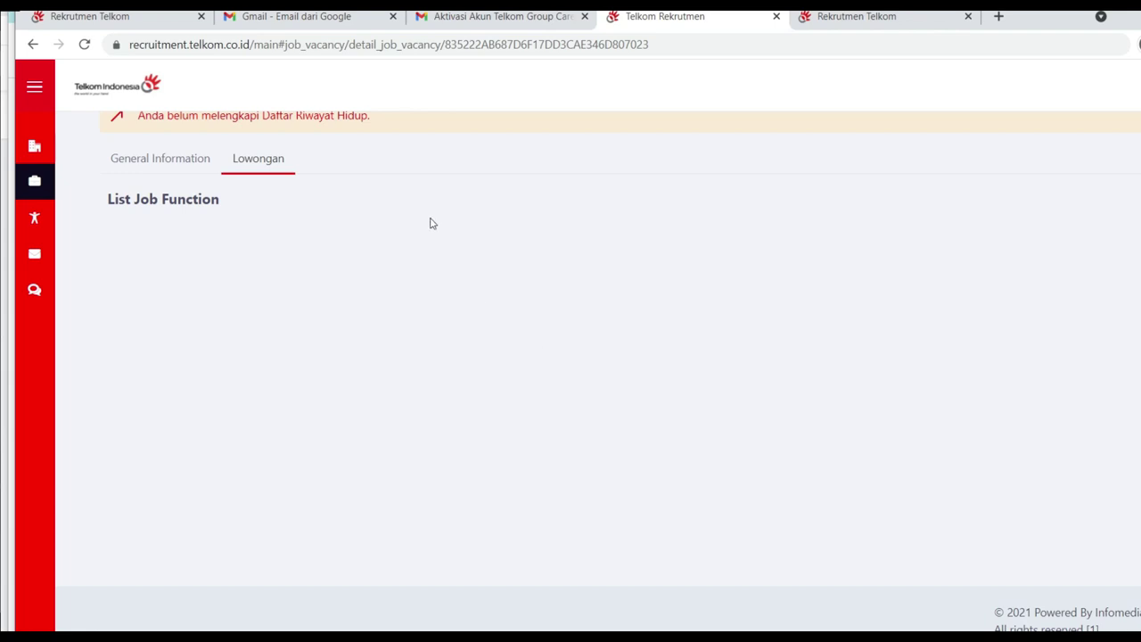
scroll(455, 293, "up", 1)
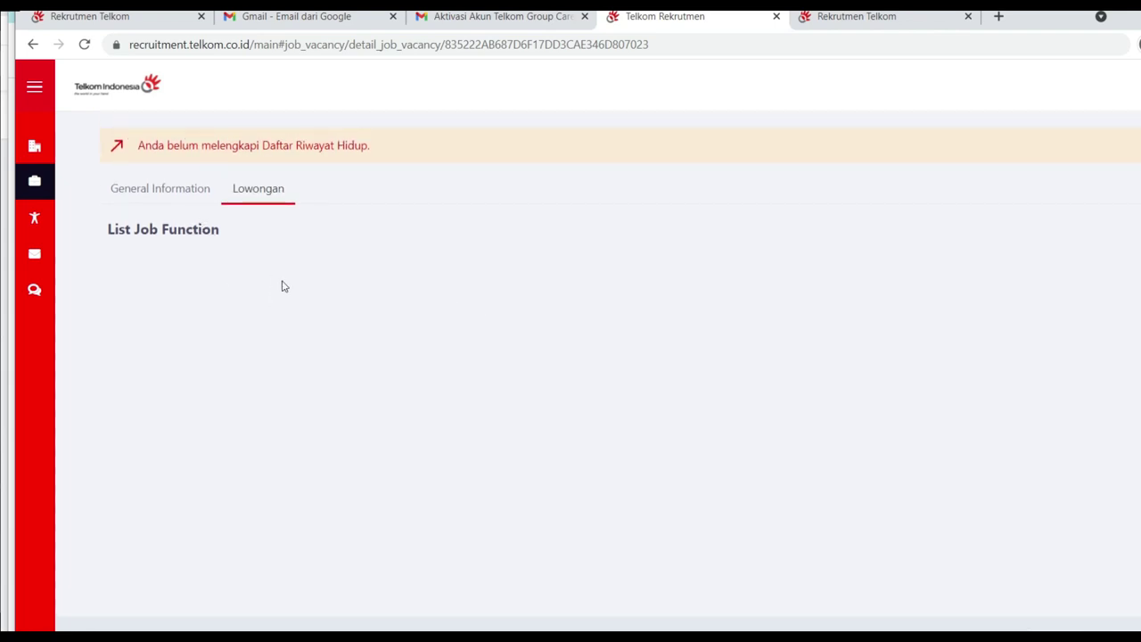
scroll(469, 359, "down", 1)
scroll(499, 312, "up", 1)
left_click(271, 207)
left_click(191, 190)
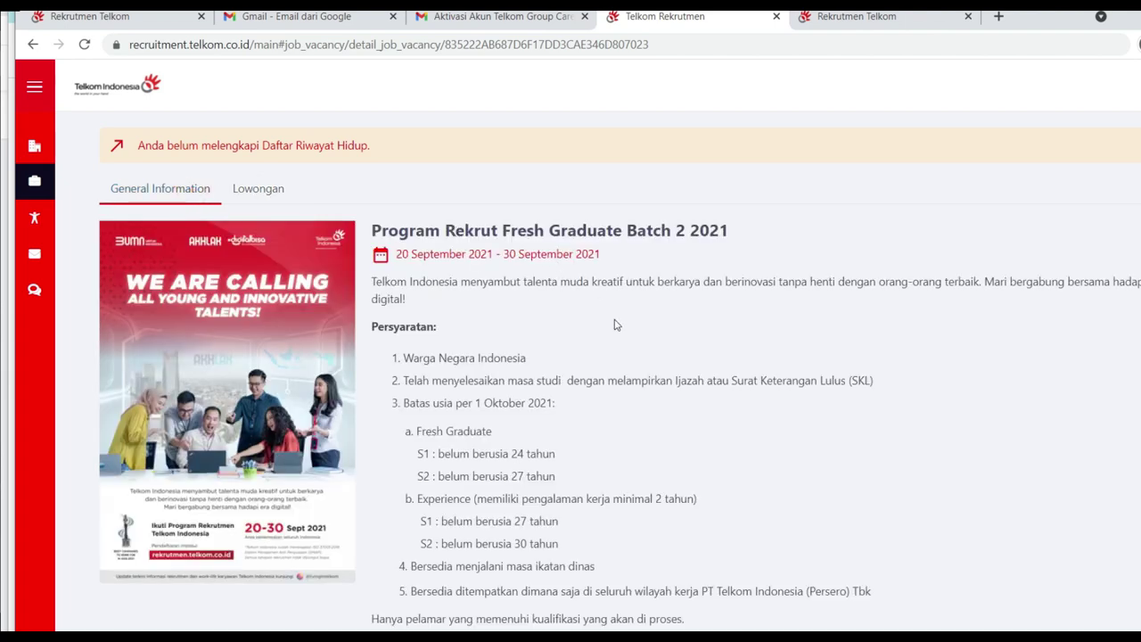
left_click(294, 210)
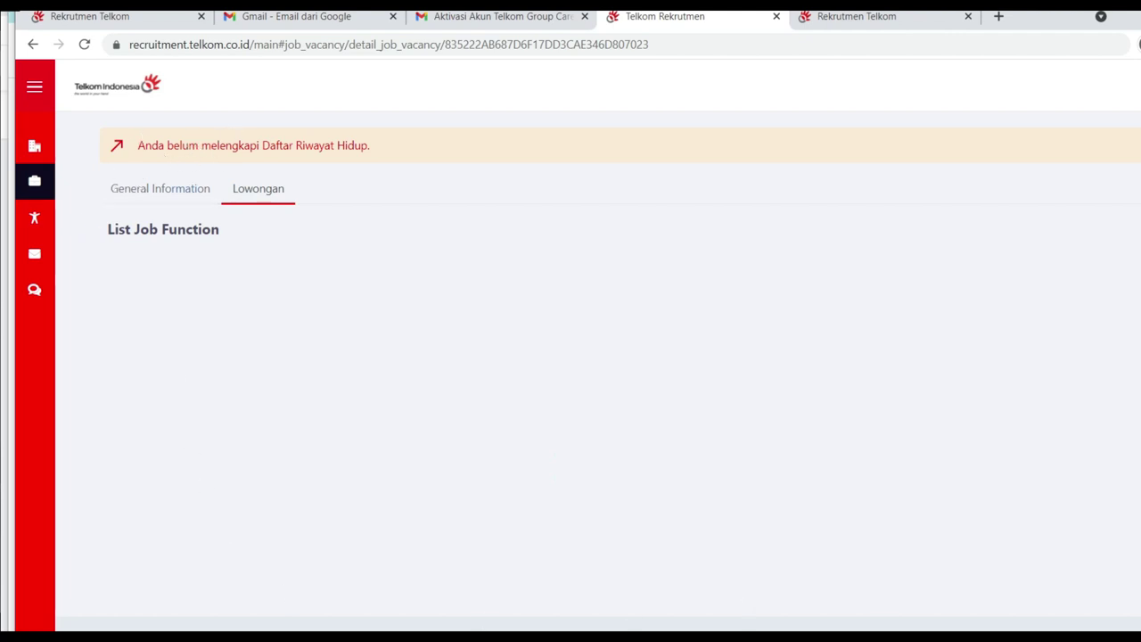
key("Print")
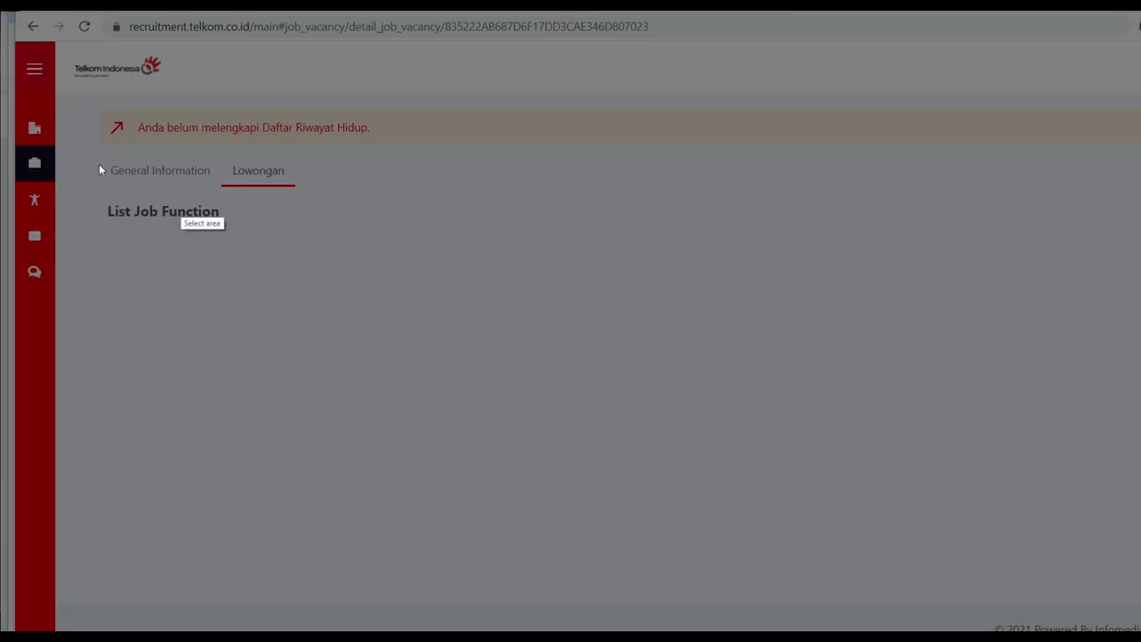
left_click_drag(47, 69, 530, 314)
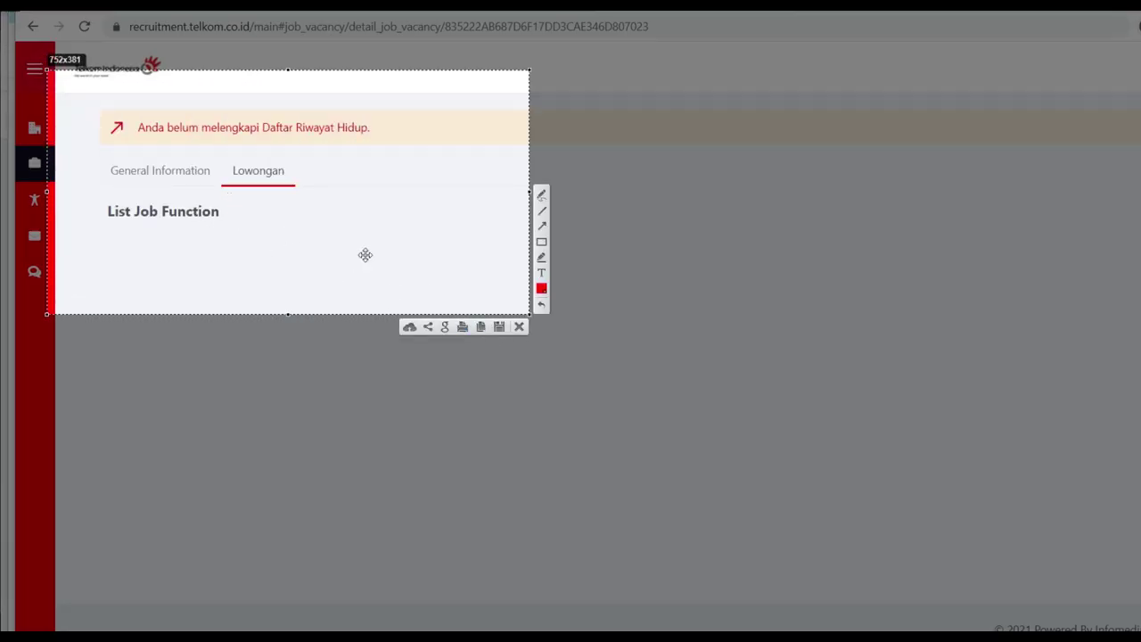
left_click(520, 326)
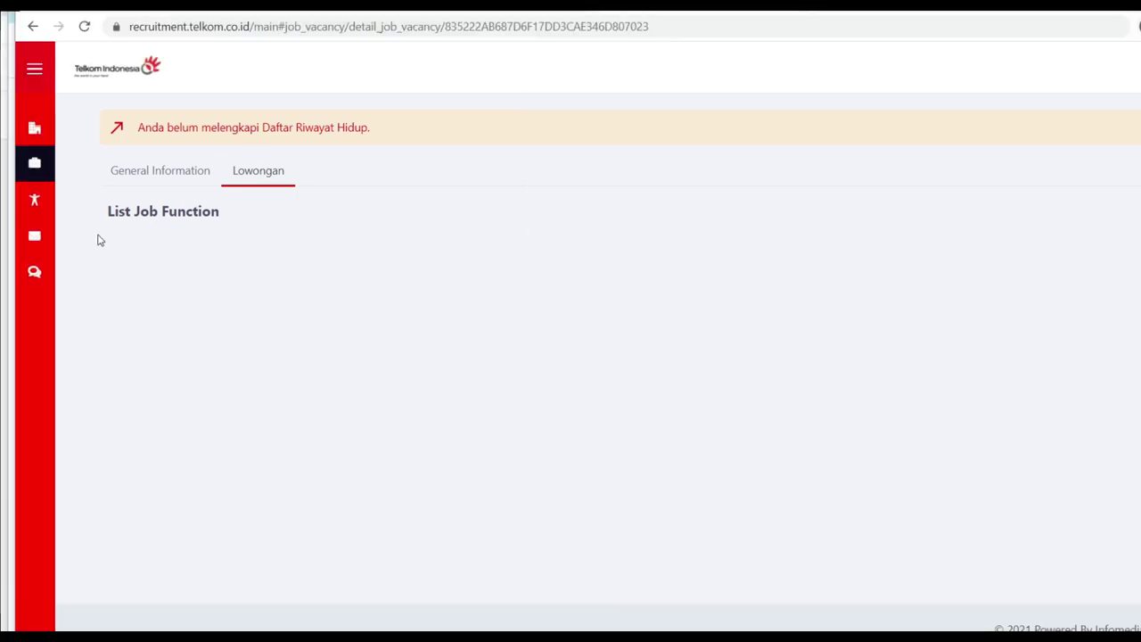
mouse_move(43, 171)
left_click(116, 132)
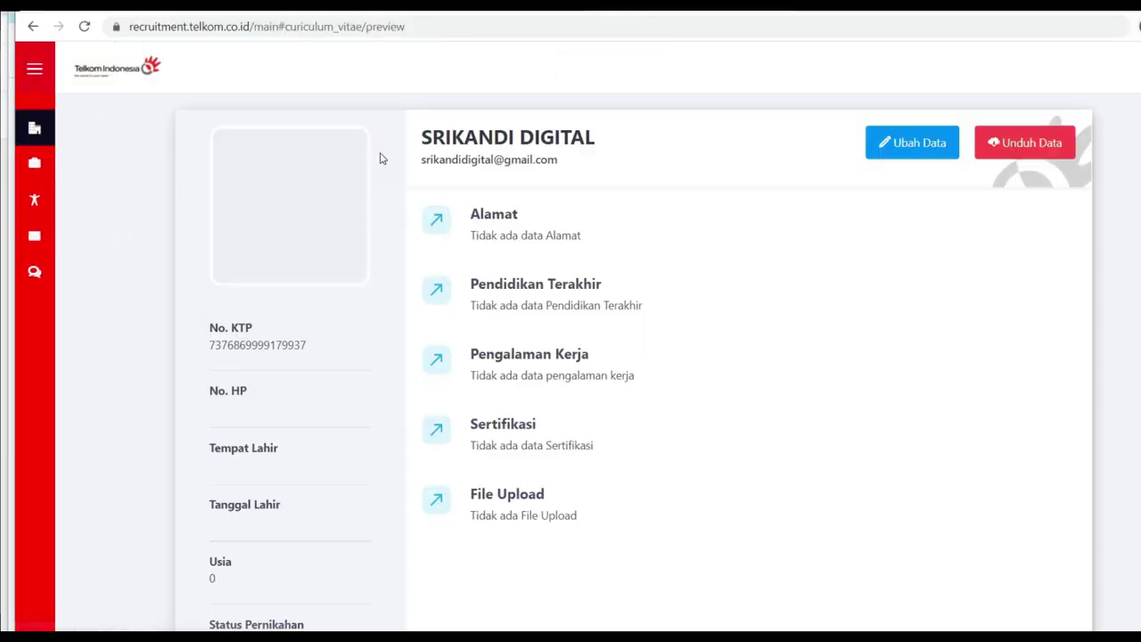
Step: Scroll through the CV preview, then open the DATA DIRI edit form with Ubah Data
scroll(466, 293, "down", 2)
scroll(272, 160, "up", 2)
scroll(319, 405, "down", 3)
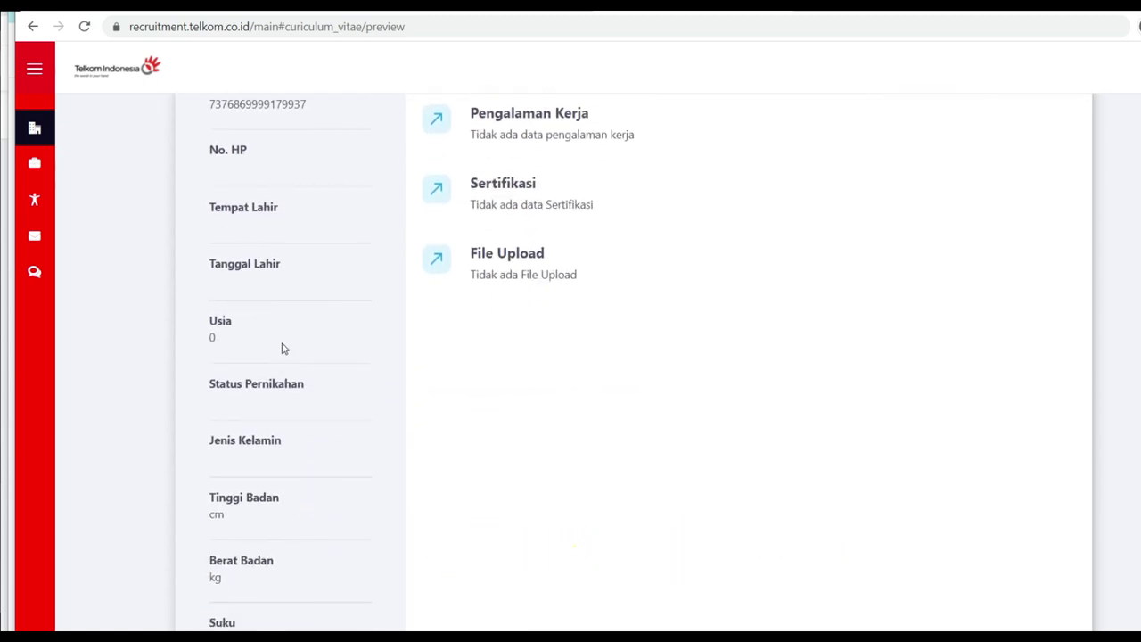
scroll(288, 349, "down", 2)
scroll(287, 476, "down", 1)
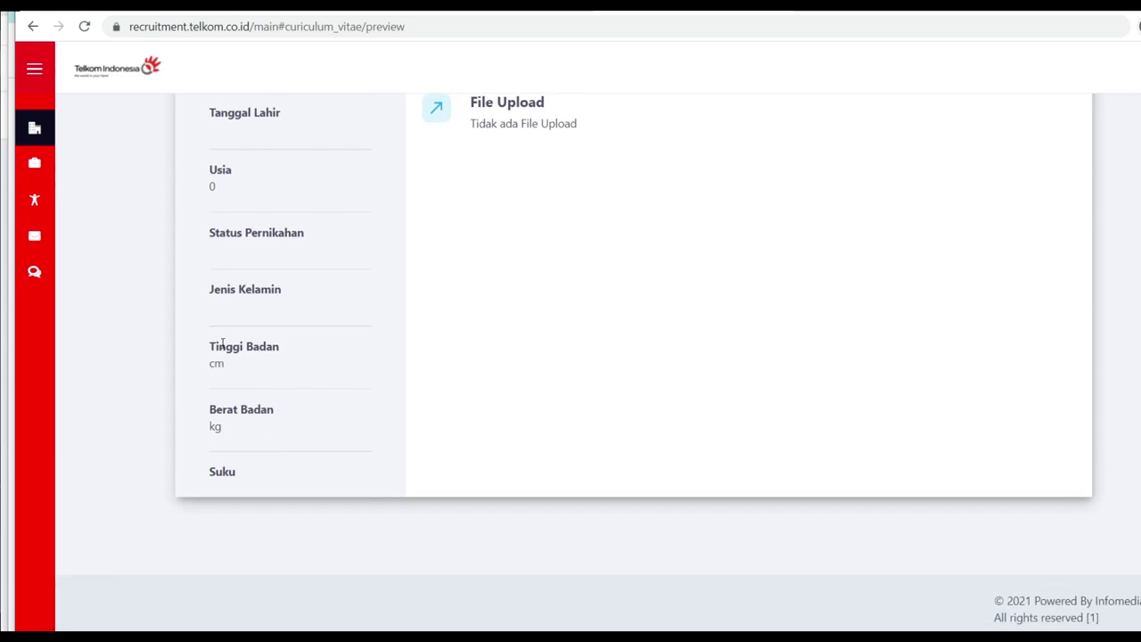
scroll(488, 422, "up", 5)
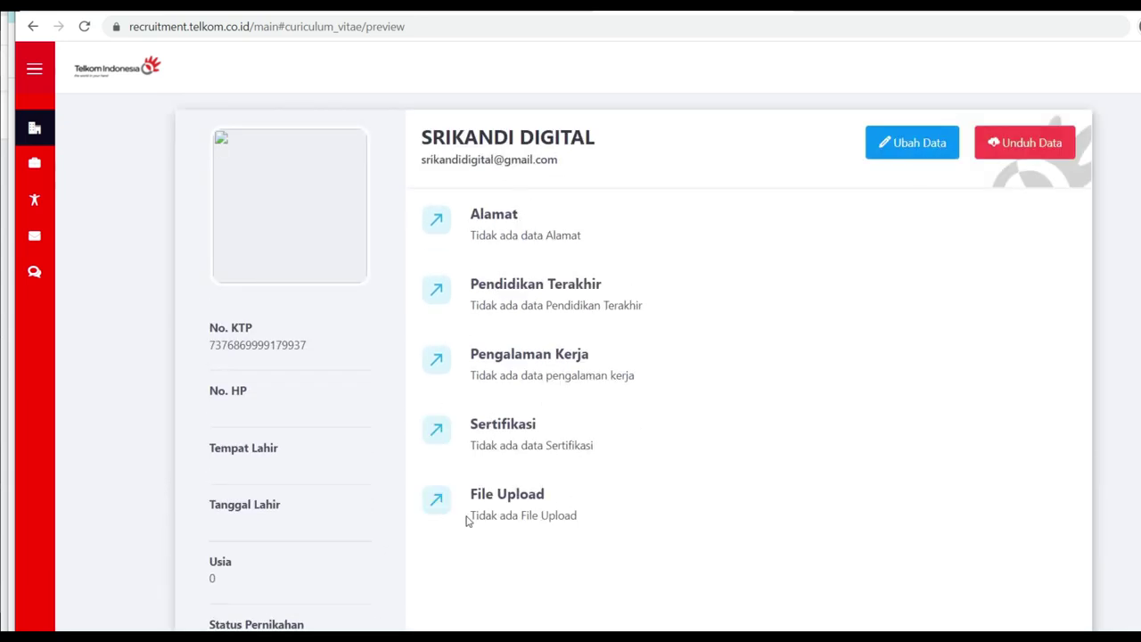
left_click(934, 141)
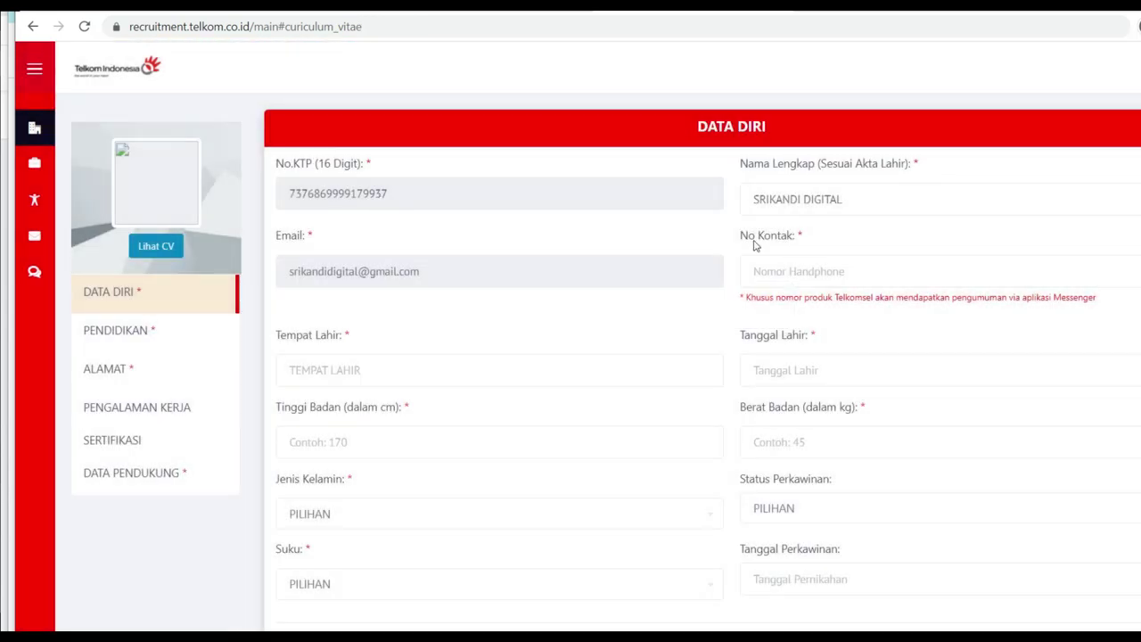
Step: Enter the contact phone number, birthplace MAKASSAR and height 162 cm
scroll(754, 245, "down", 1)
left_click(782, 191)
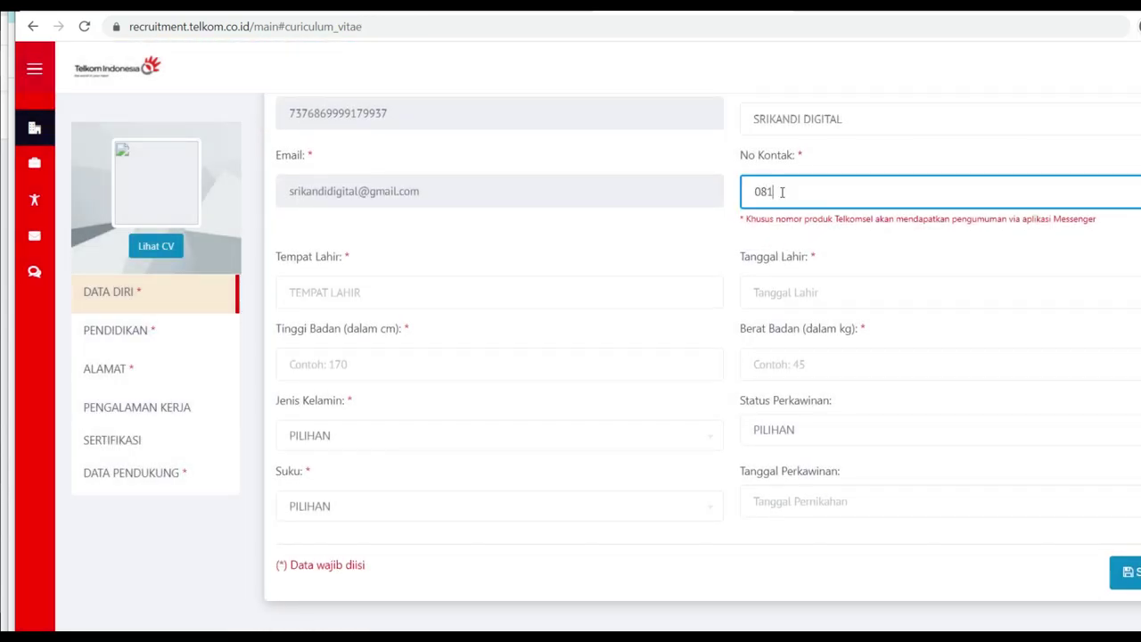
left_click(364, 291)
type("MAKASSAR")
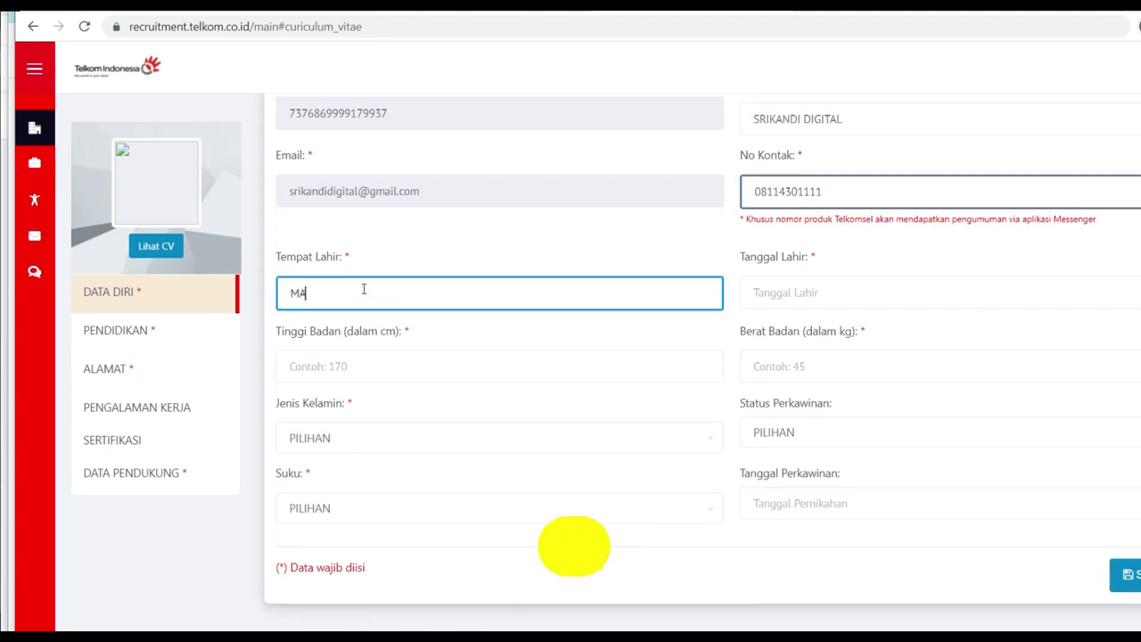
left_click(415, 361)
type("162")
Step: Set gender to PEREMPUAN and ethnicity to BUGIS
left_click(345, 446)
left_click(356, 557)
left_click(339, 511)
type("BUGI")
left_click(327, 482)
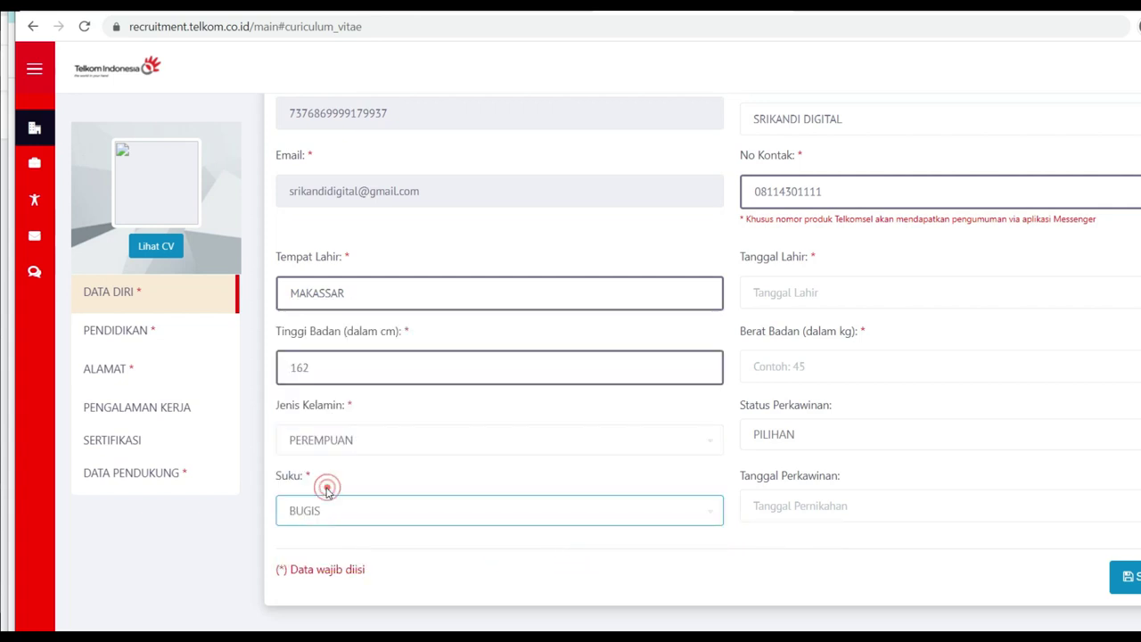
scroll(835, 364, "down", 2)
scroll(797, 243, "up", 3)
left_click(798, 371)
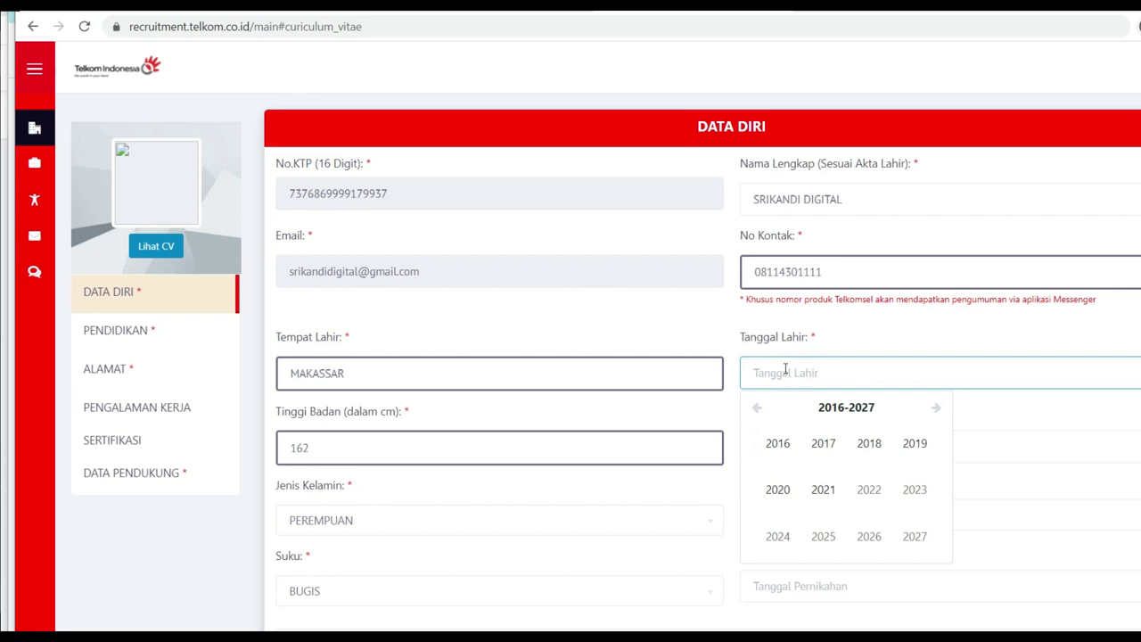
scroll(784, 369, "down", 2)
scroll(837, 433, "up", 2)
type("28 MEI 20")
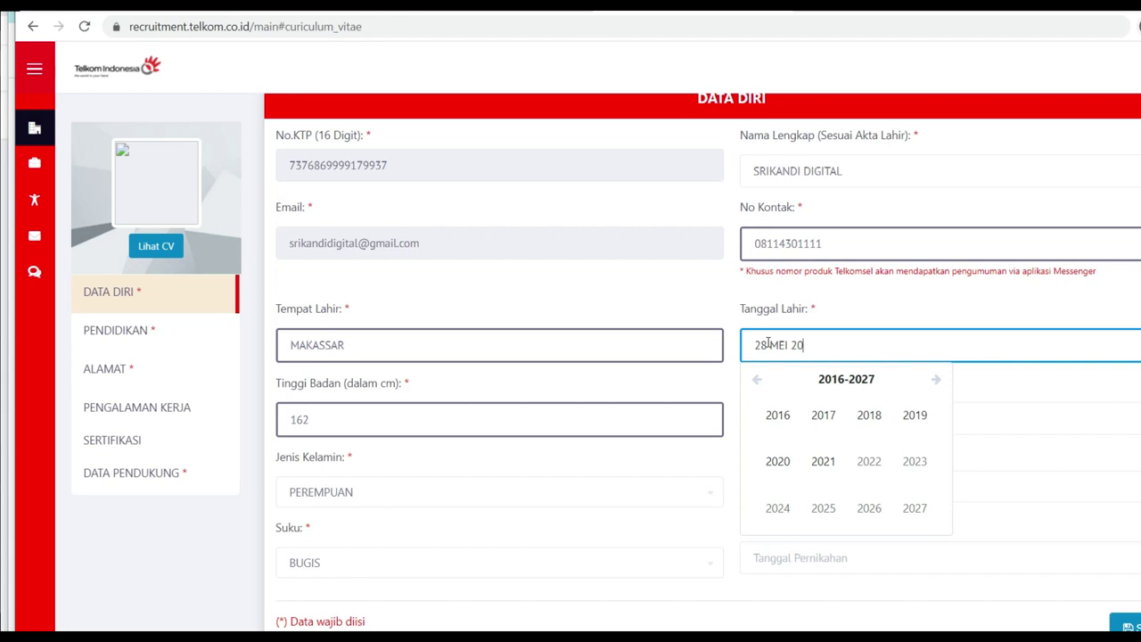
key("Tab")
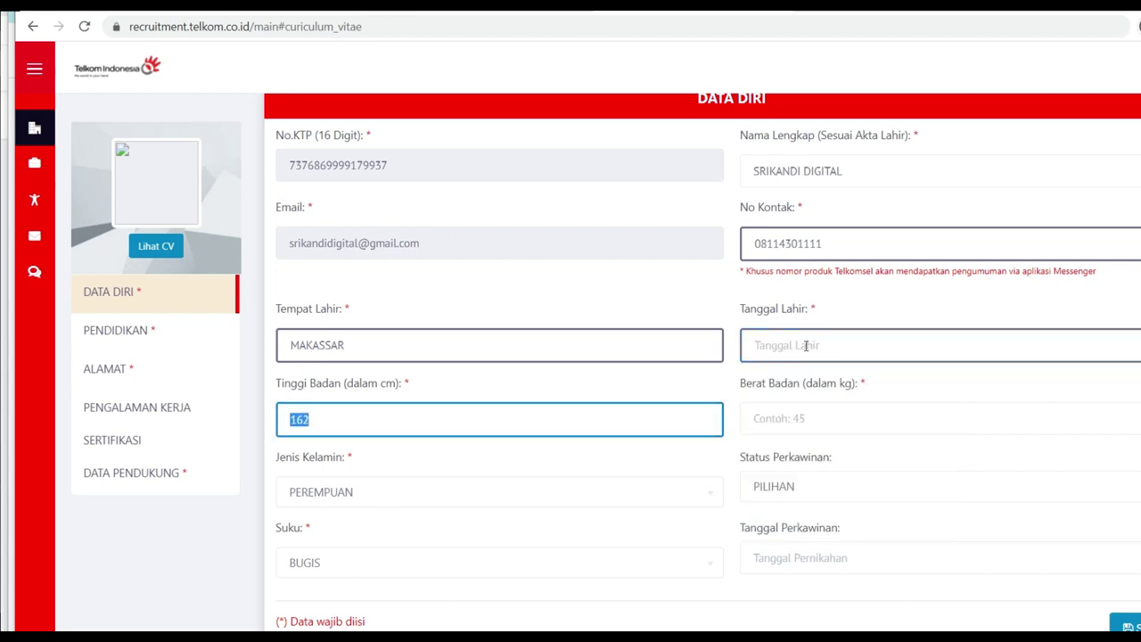
left_click(805, 346)
scroll(810, 459, "up", 1)
scroll(814, 428, "down", 2)
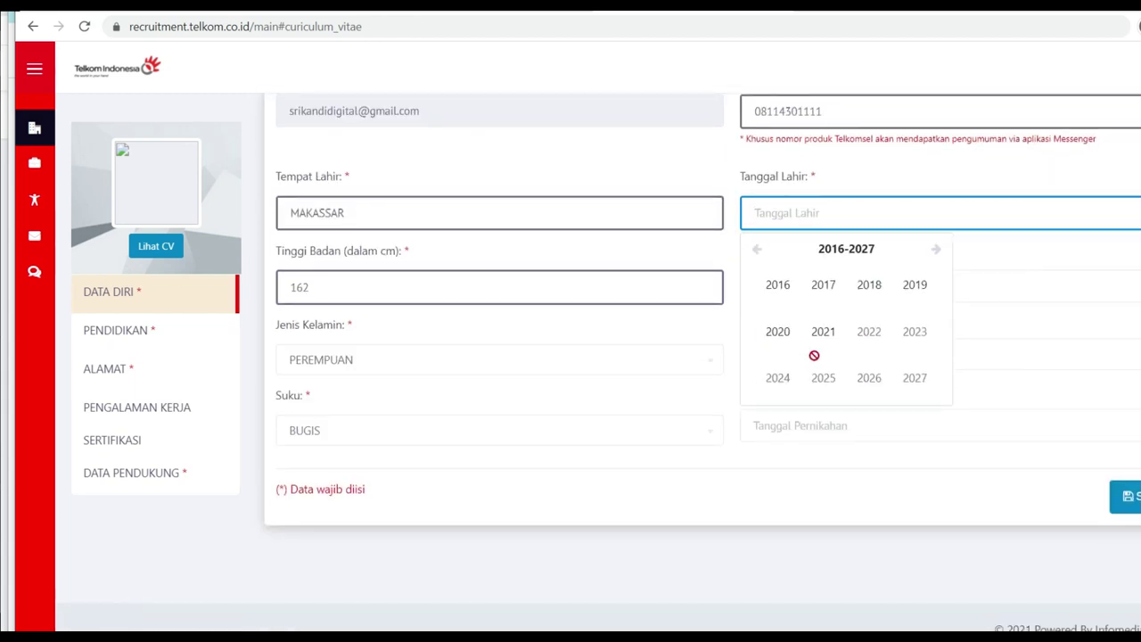
scroll(785, 379, "up", 1)
left_click(757, 330)
left_click(758, 330)
left_click(757, 330)
scroll(912, 451, "down", 1)
left_click(911, 451)
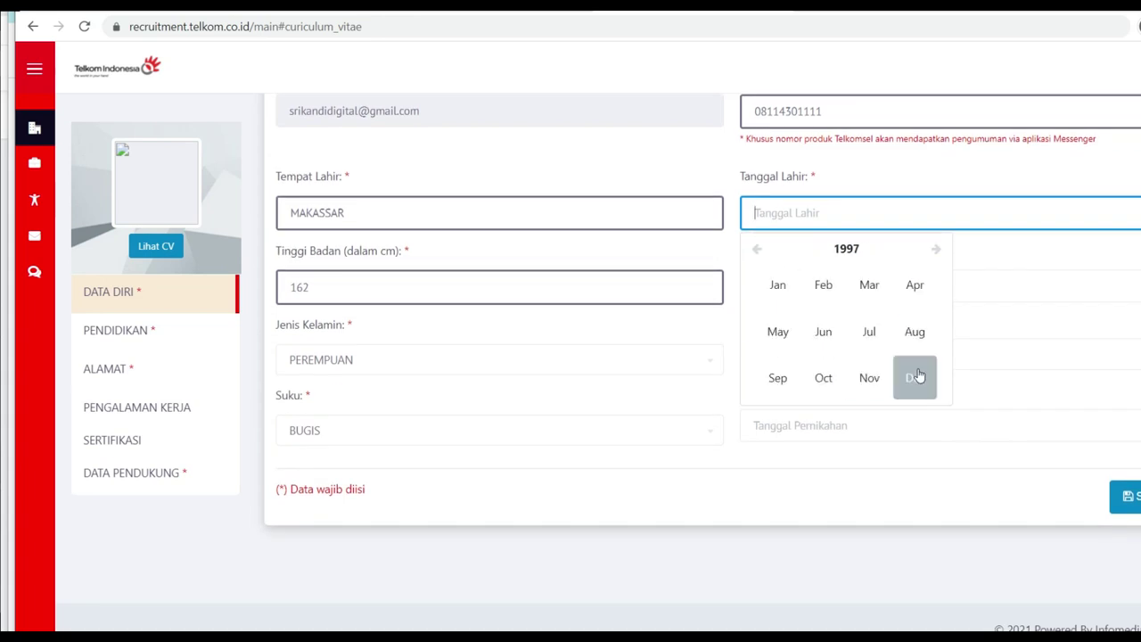
left_click(777, 331)
left_click(846, 392)
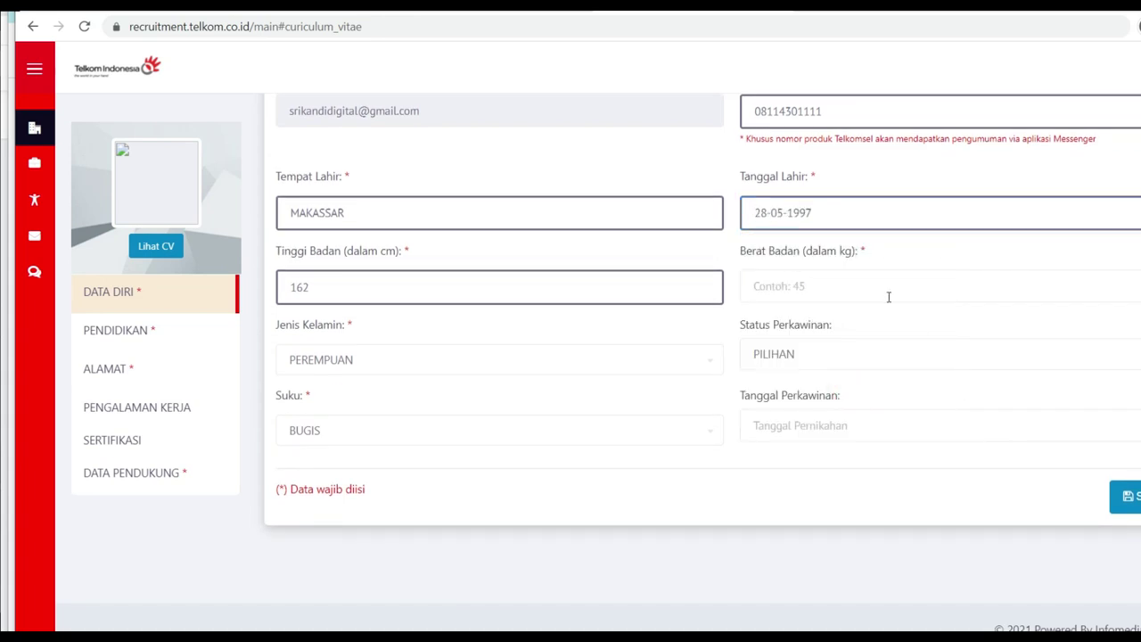
Step: Enter weight 52 kg, choose LAJANG marital status, and save the personal data
left_click(789, 286)
type("52")
left_click(922, 360)
left_click(847, 505)
left_click(1125, 489)
left_click(616, 412)
Step: Check the Telkomsel number note, save the data again, and open the PENDIDIKAN section
scroll(788, 228, "up", 1)
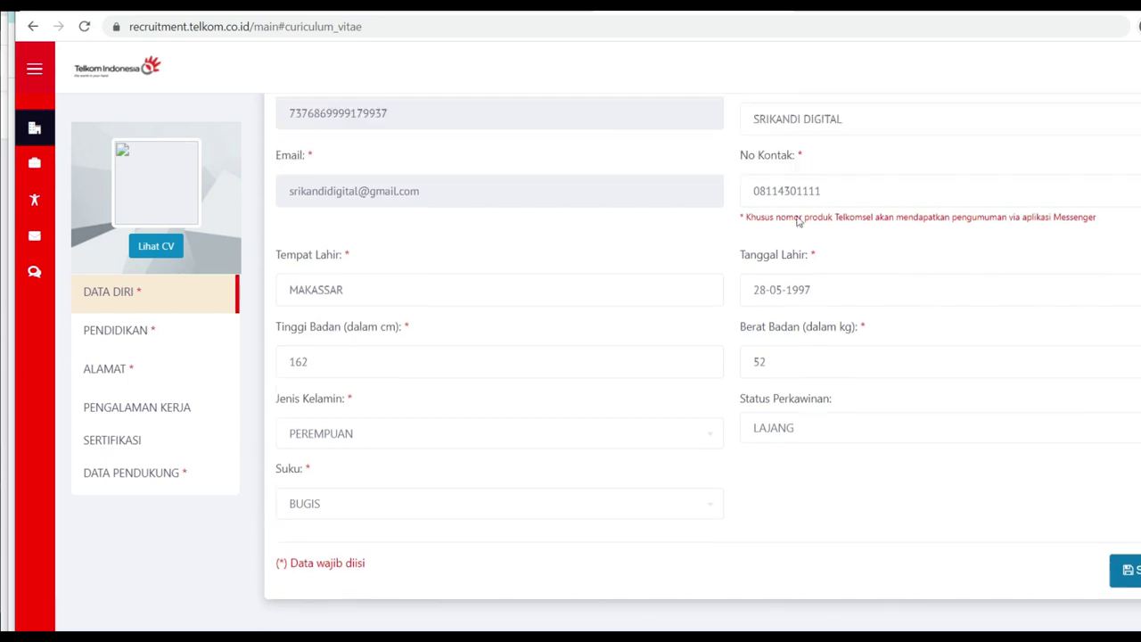
left_click_drag(743, 217, 1092, 223)
scroll(794, 375, "up", 1)
scroll(794, 374, "down", 2)
left_click(1124, 468)
scroll(135, 351, "up", 3)
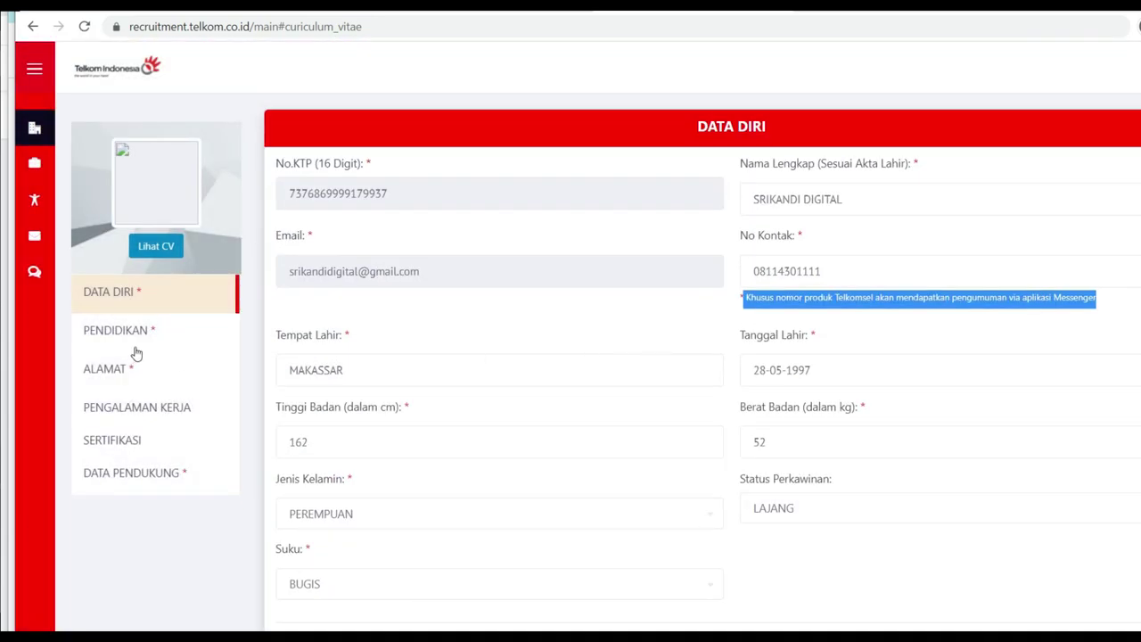
left_click(134, 343)
left_click(472, 278)
Step: Choose S1-PERGURUAN TINGGI as education level and MAKASSAR as institution city
left_click(418, 392)
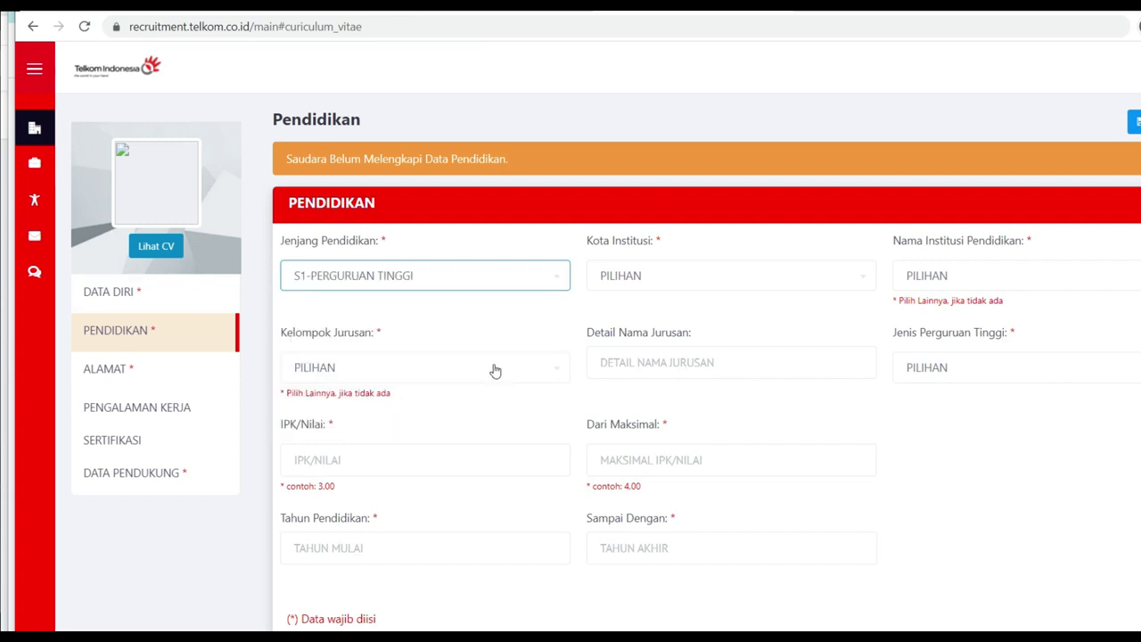
left_click(631, 278)
scroll(655, 392, "down", 2)
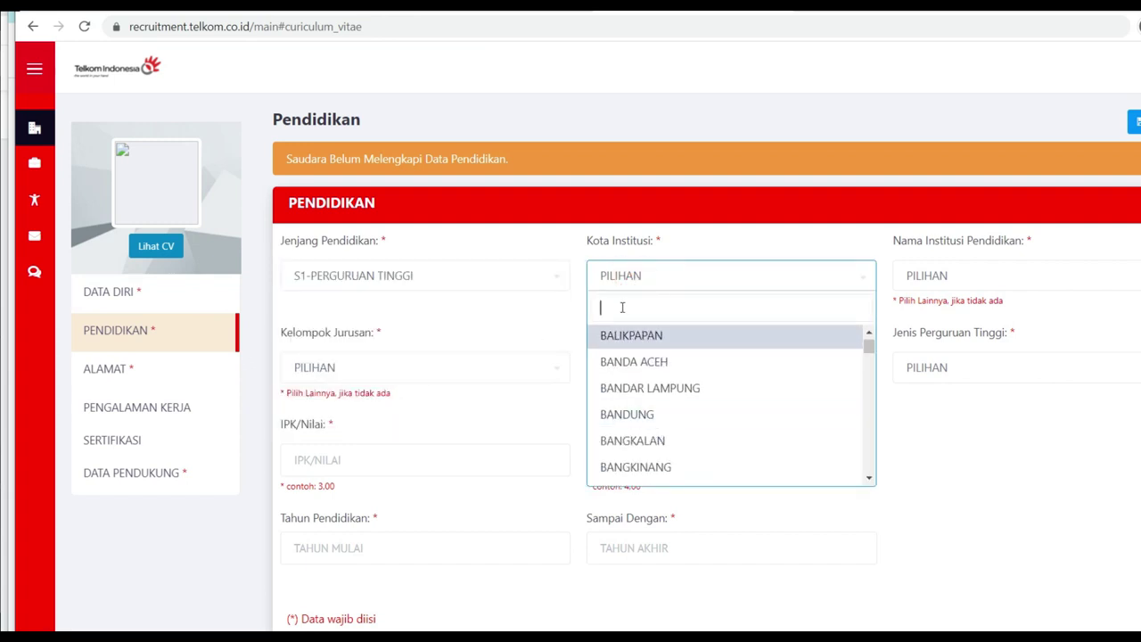
type("a")
left_click(713, 335)
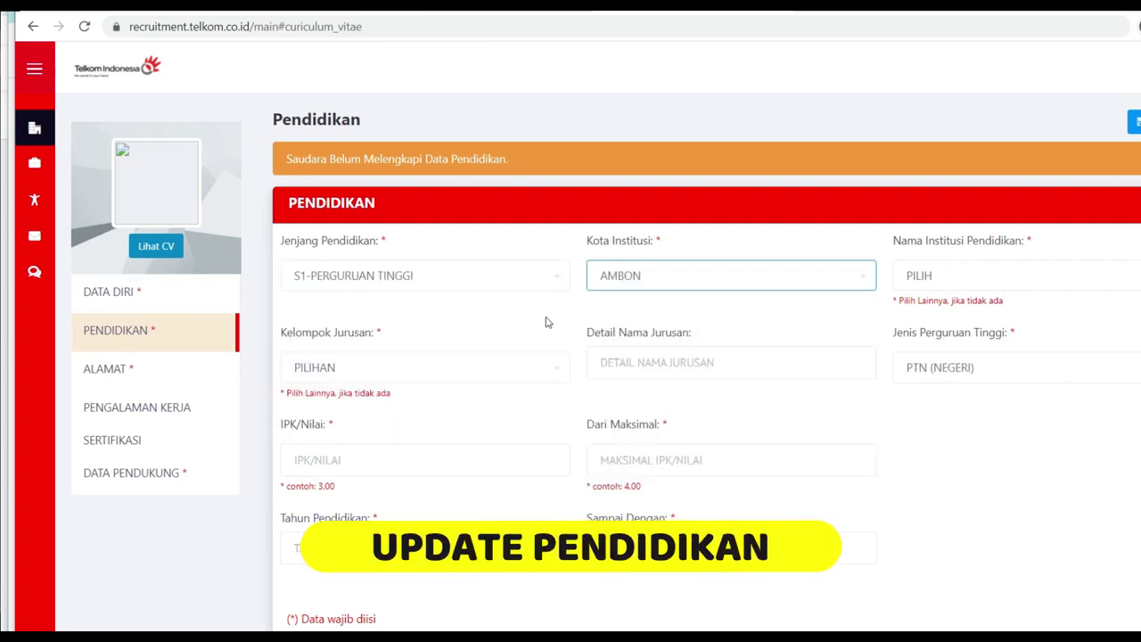
left_click(975, 286)
scroll(1057, 414, "down", 5)
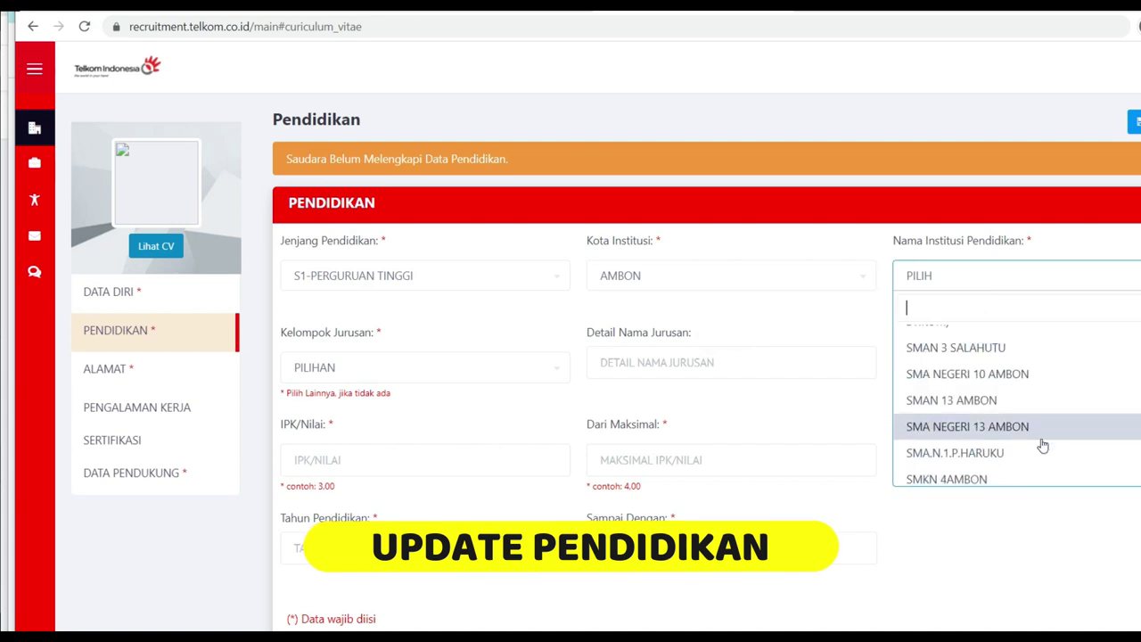
scroll(1046, 394, "down", 2)
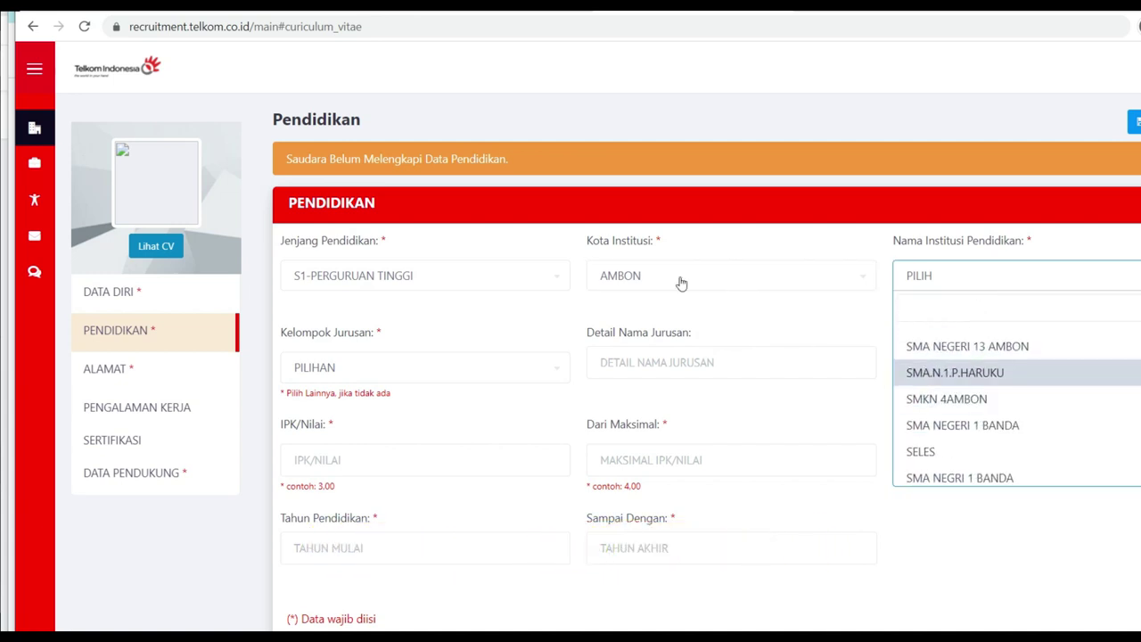
left_click(694, 280)
type("MAKASS")
left_click(631, 338)
Step: Select UNIVERSITAS MUHAMMADIYAH MAKASSAR as the institution
left_click(950, 282)
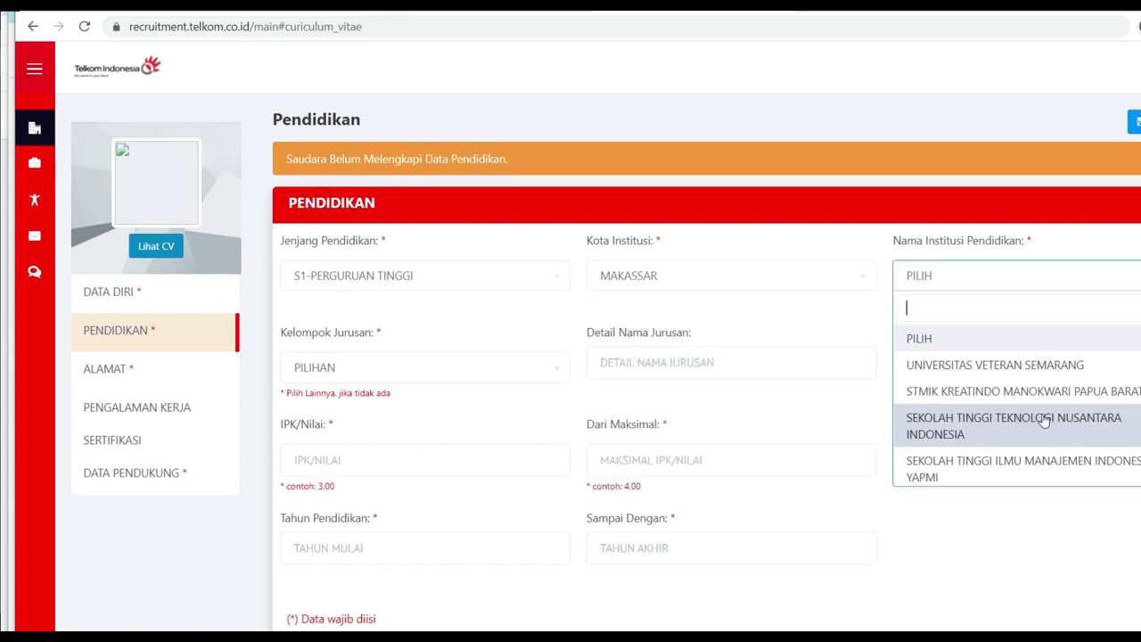
scroll(1025, 446, "down", 3)
scroll(999, 441, "down", 3)
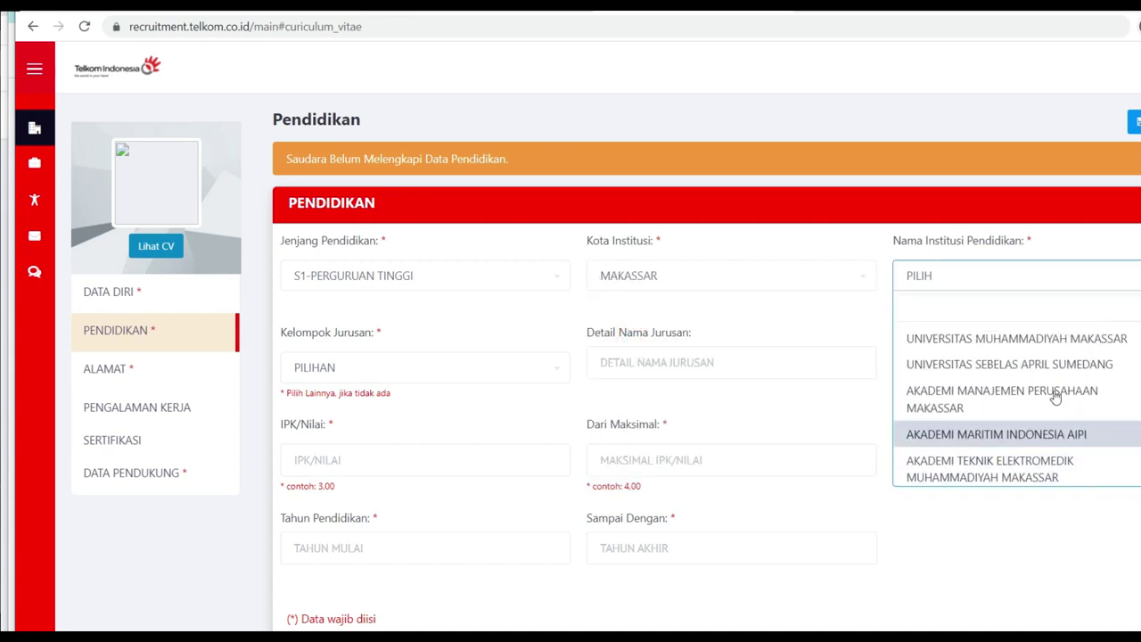
scroll(1074, 379, "down", 6)
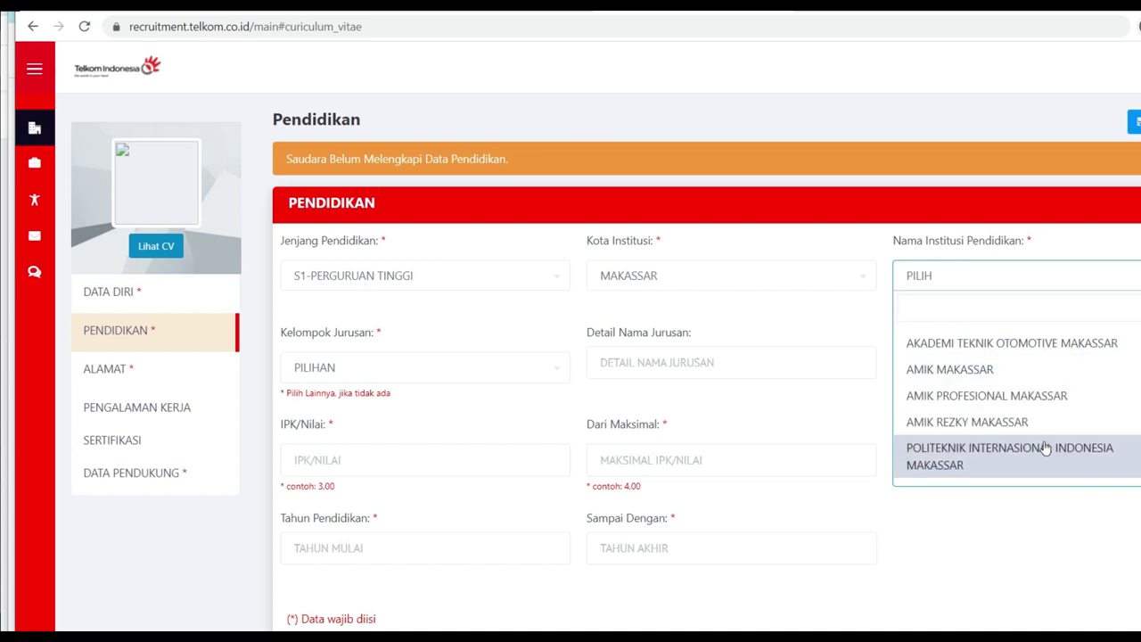
scroll(1030, 437, "down", 6)
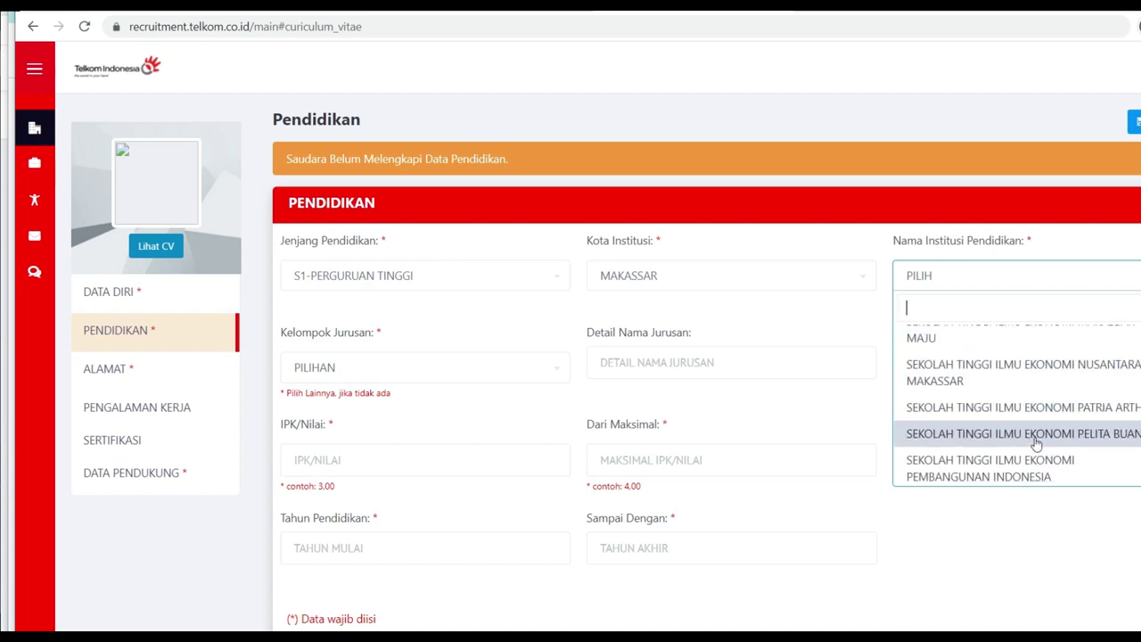
type("UNIVERSITAS")
scroll(1025, 410, "down", 2)
scroll(1029, 450, "down", 2)
scroll(1016, 401, "up", 2)
scroll(1016, 392, "up", 1)
left_click(1011, 361)
left_click(936, 379)
left_click(667, 362)
Step: Choose TEKNIK TELEKOMUNIKASI as major, enter GPA 3,59 and start year 2016
left_click(459, 373)
scroll(425, 485, "down", 1)
scroll(446, 508, "up", 1)
scroll(436, 513, "down", 3)
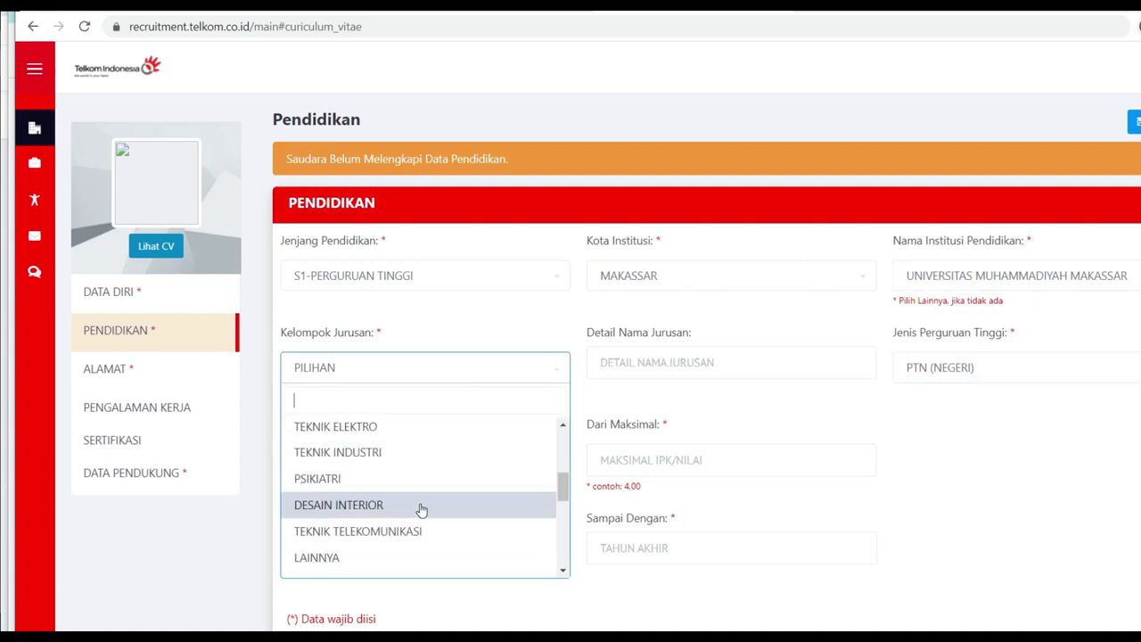
left_click(428, 530)
left_click(390, 457)
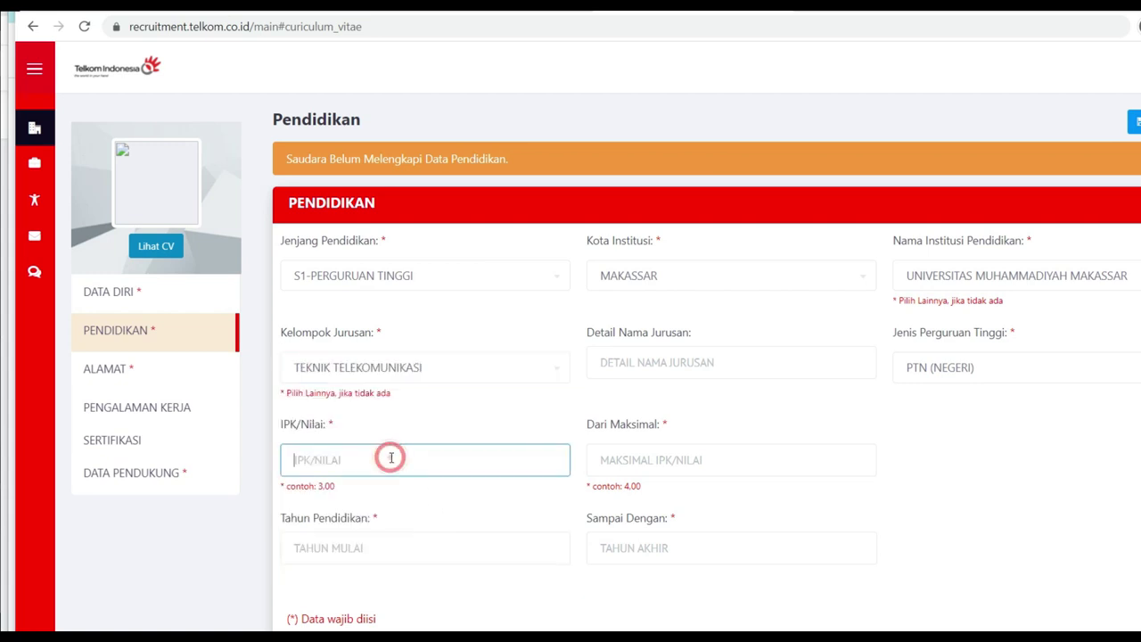
type("3,59")
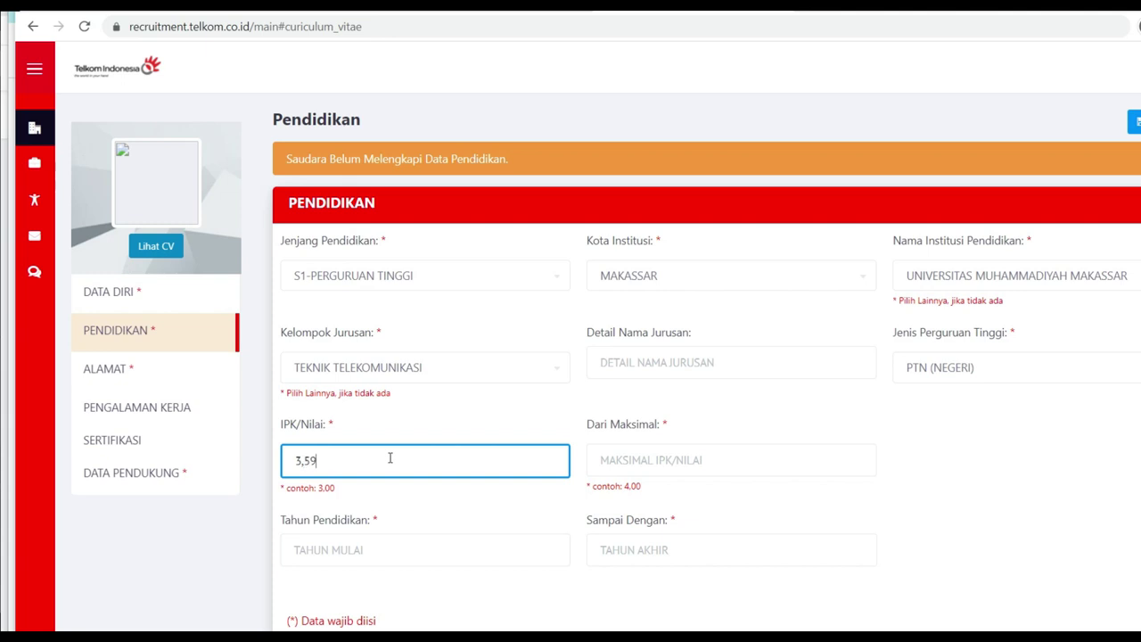
scroll(881, 402, "down", 2)
left_click(369, 389)
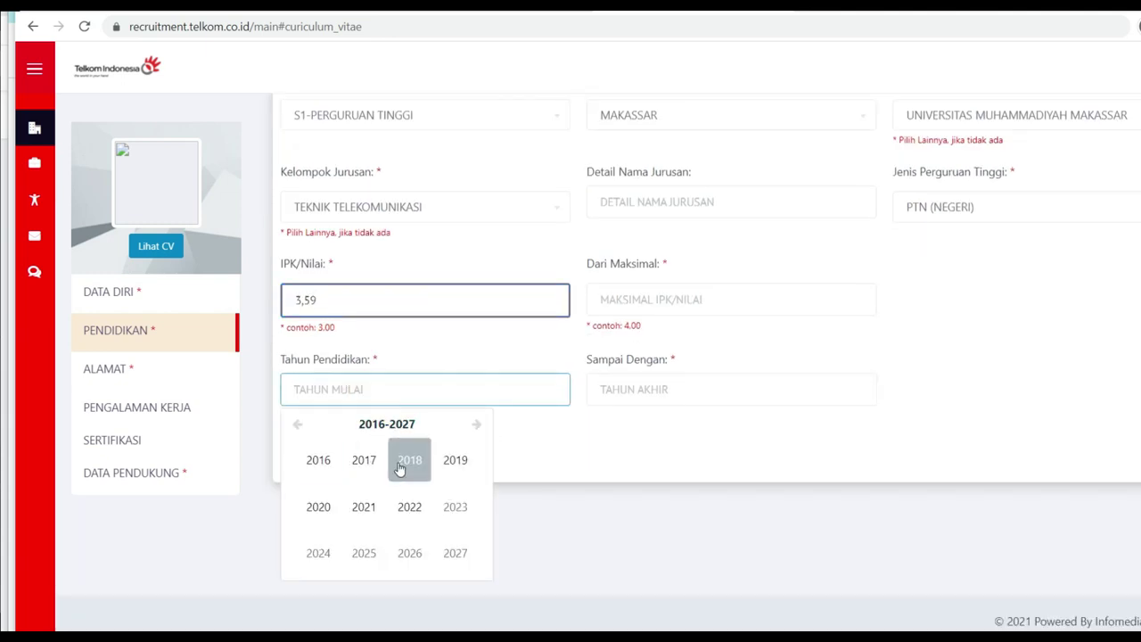
left_click(323, 465)
Step: Enter maximum GPA 4,00 and end year 2020, then save the education entry
left_click(659, 301)
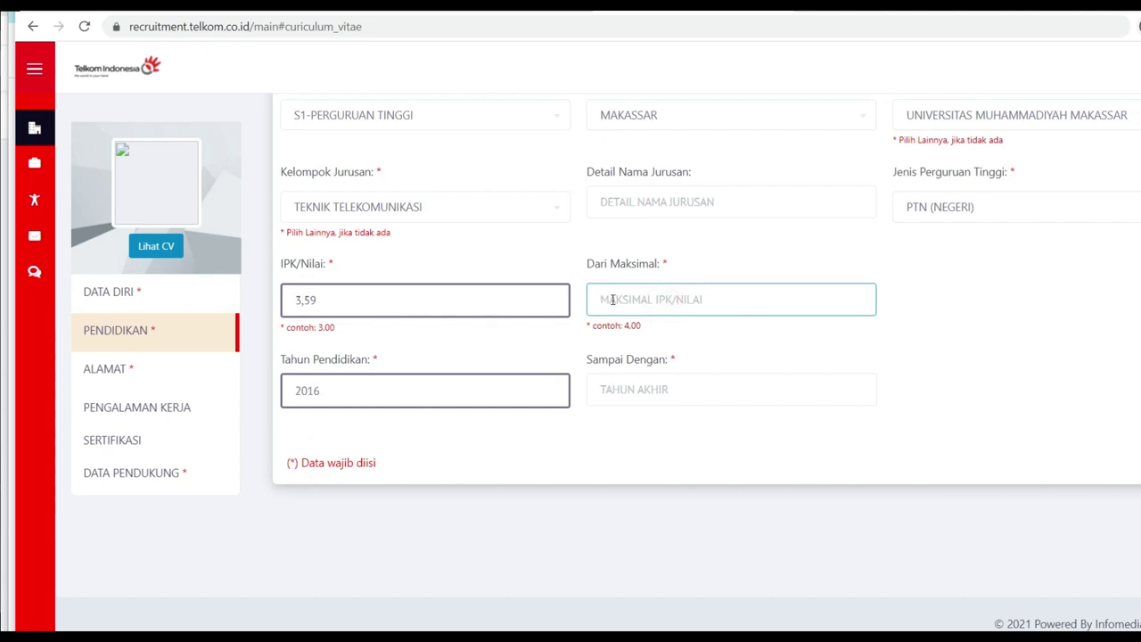
type("4,00")
left_click(676, 393)
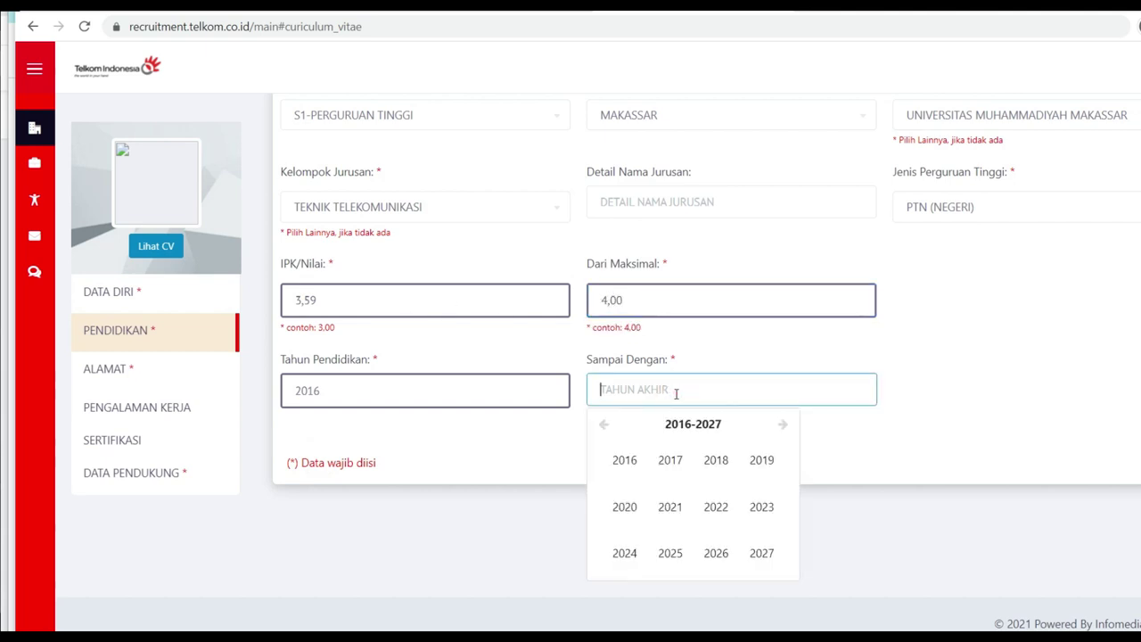
type("2020")
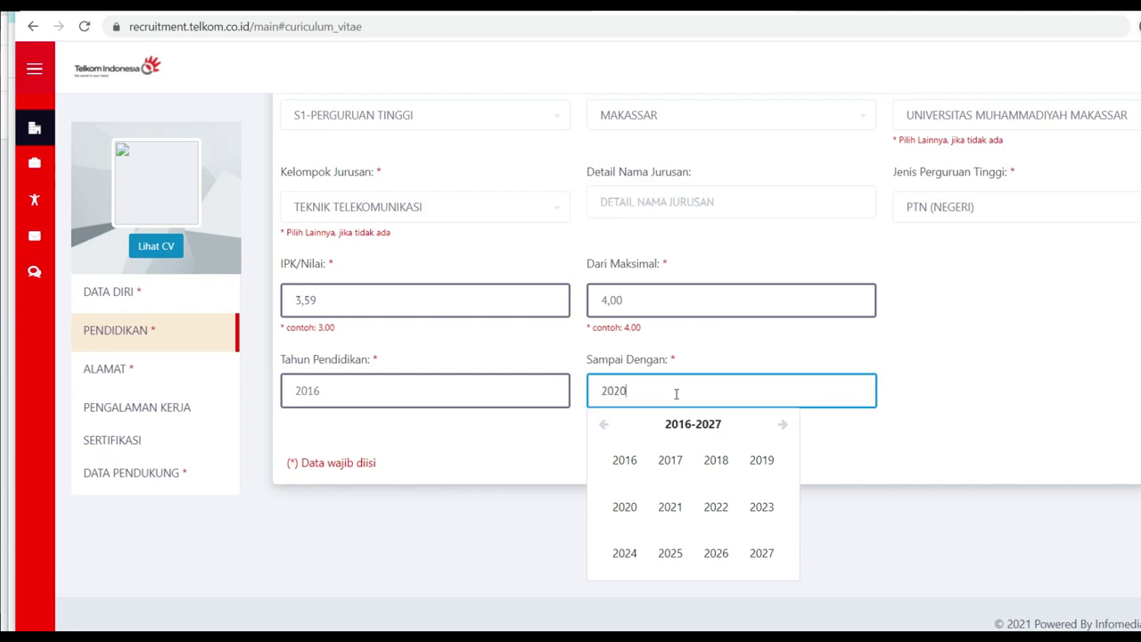
left_click(950, 374)
scroll(980, 356, "up", 2)
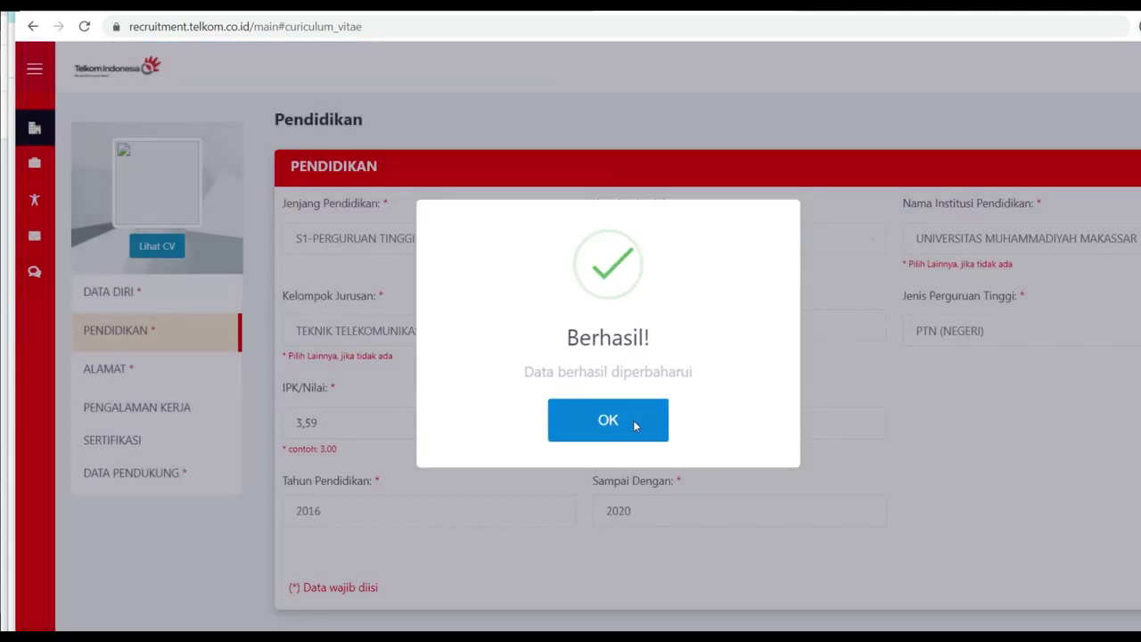
left_click(634, 423)
left_click(118, 369)
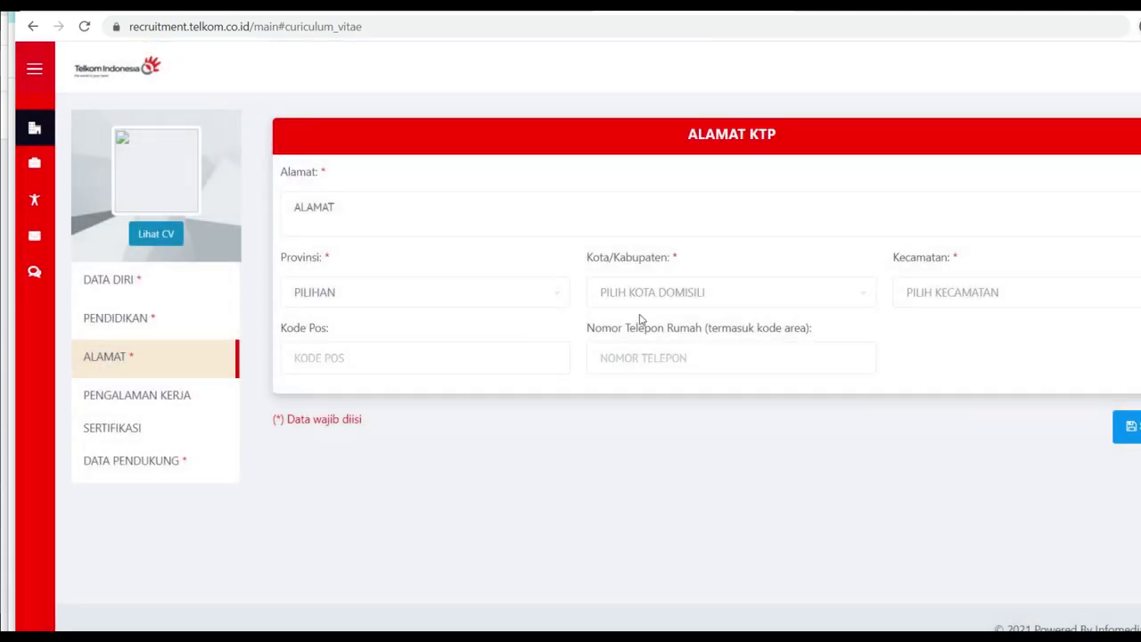
Step: Choose SULAWESI SELATAN as the KTP address province and start entering the postal code
left_click(351, 293)
type("SULAWS")
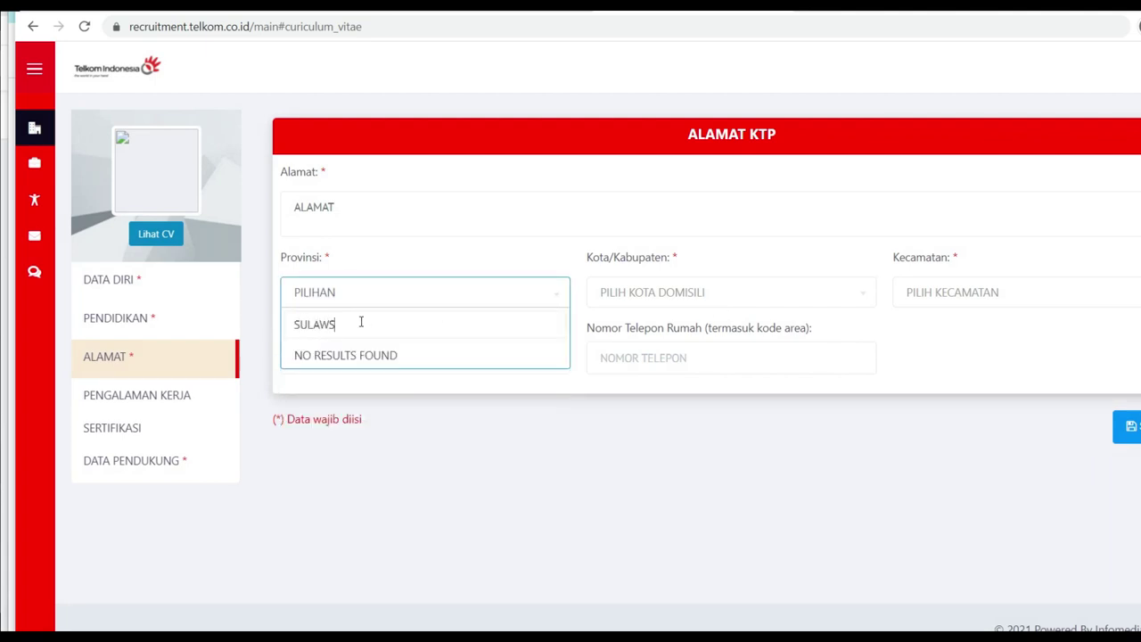
key("BackSpace")
type("ESI S")
left_click(419, 355)
left_click(369, 348)
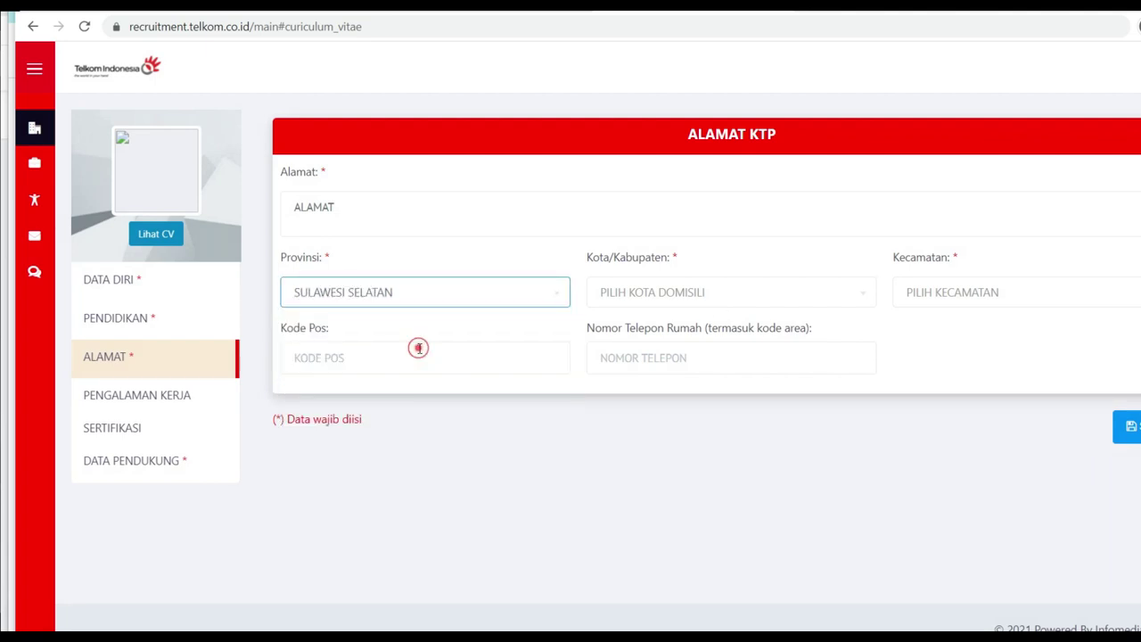
type("90222")
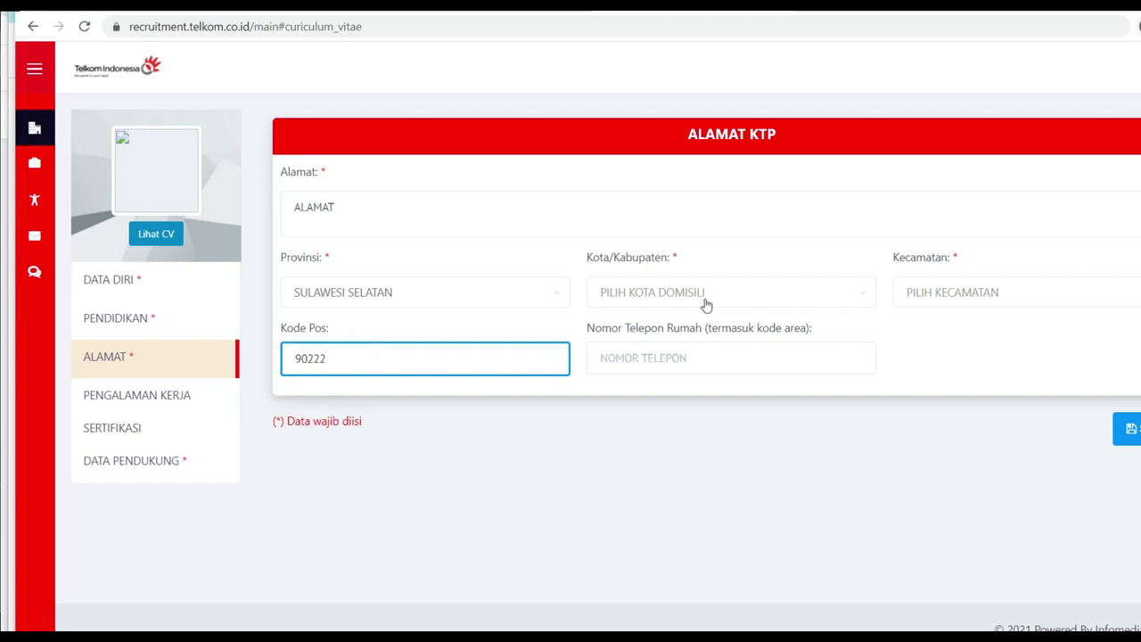
Step: Set the city to KOTA MAKASSAR and the district to PANAKKUKANG
left_click(642, 294)
type("MAKASSAR")
scroll(718, 420, "down", 3)
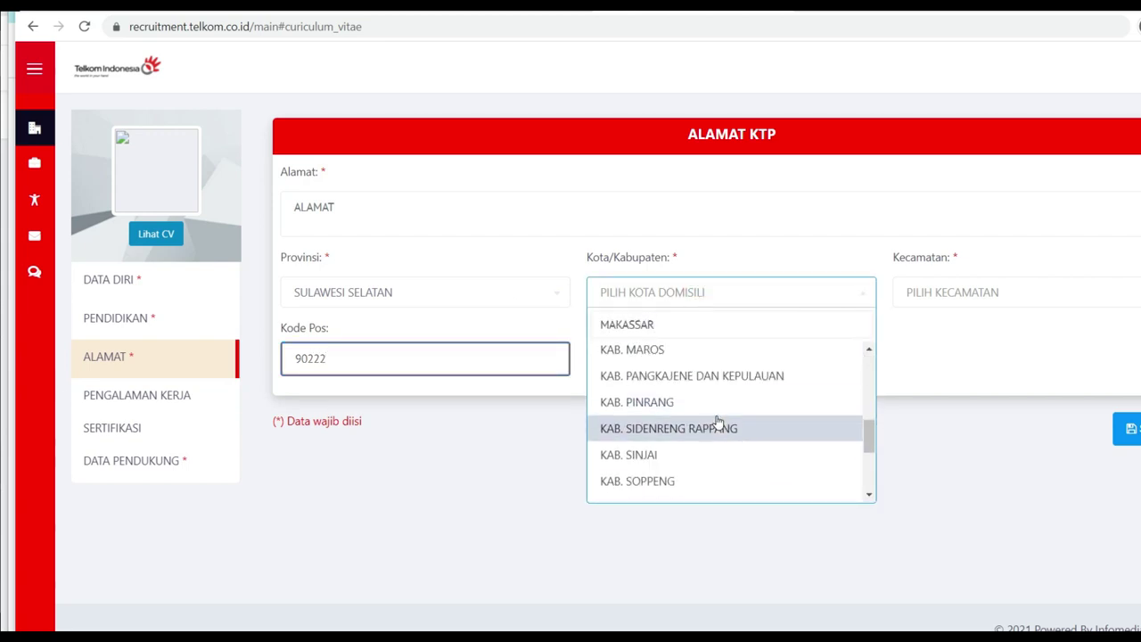
left_click(691, 326)
left_click(929, 269)
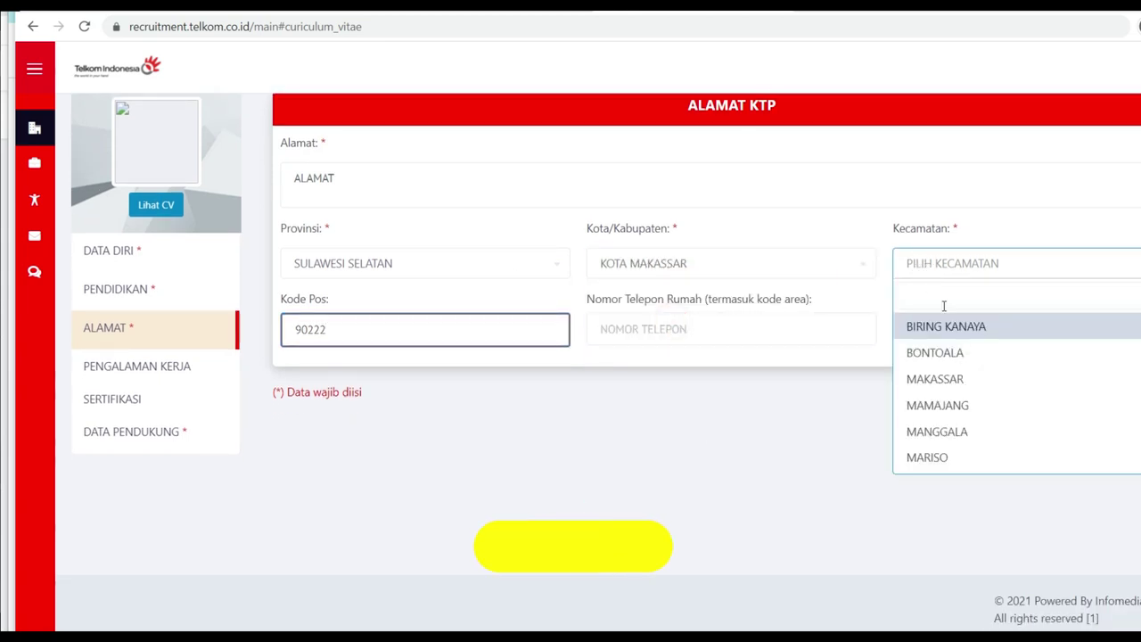
scroll(954, 403, "down", 2)
left_click(942, 401)
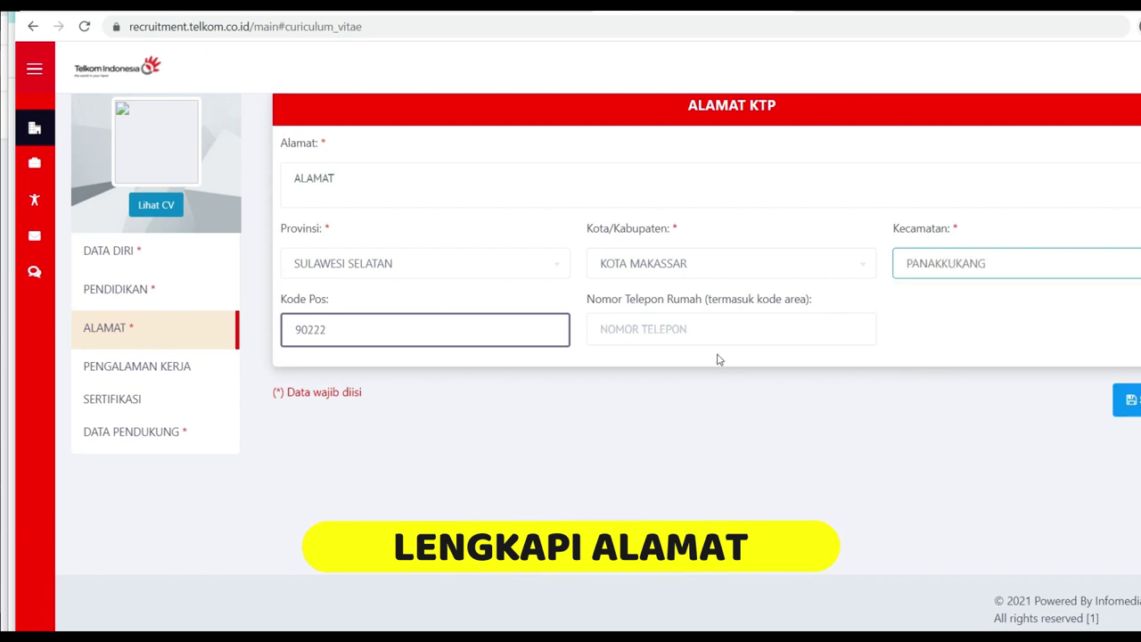
Step: Enter the home phone number and street address, then save the address and confirm
left_click(664, 329)
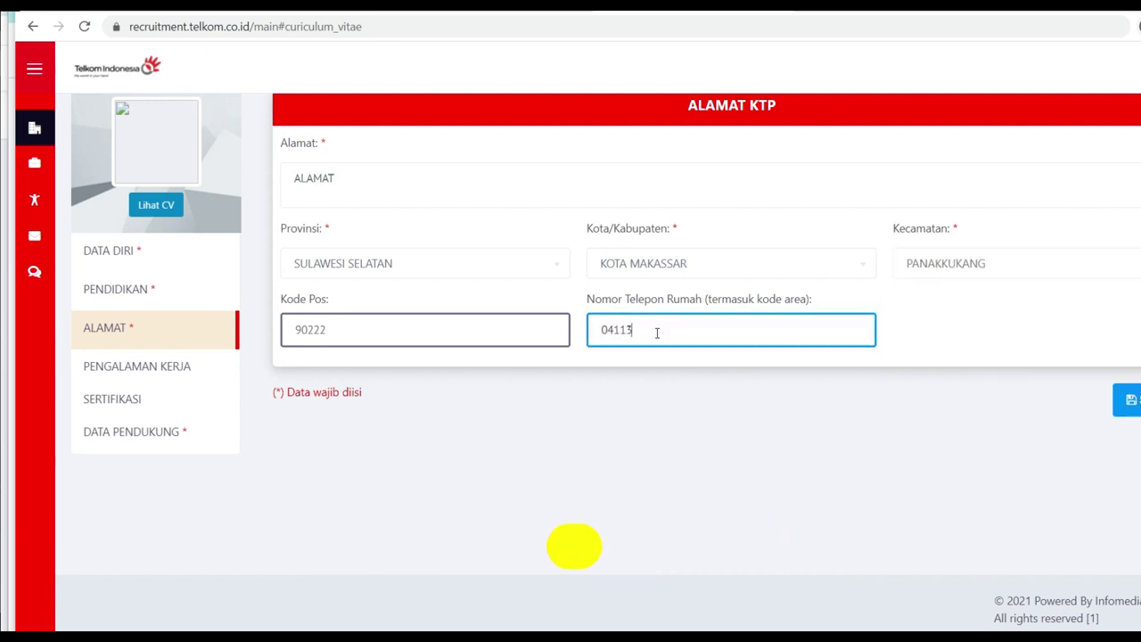
left_click(1127, 399)
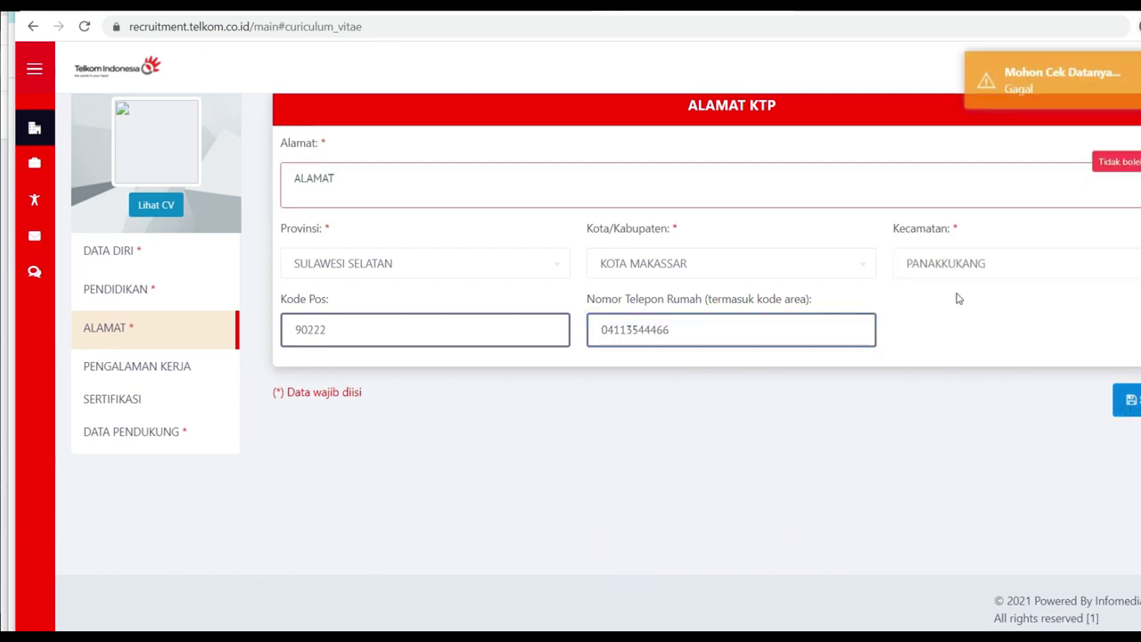
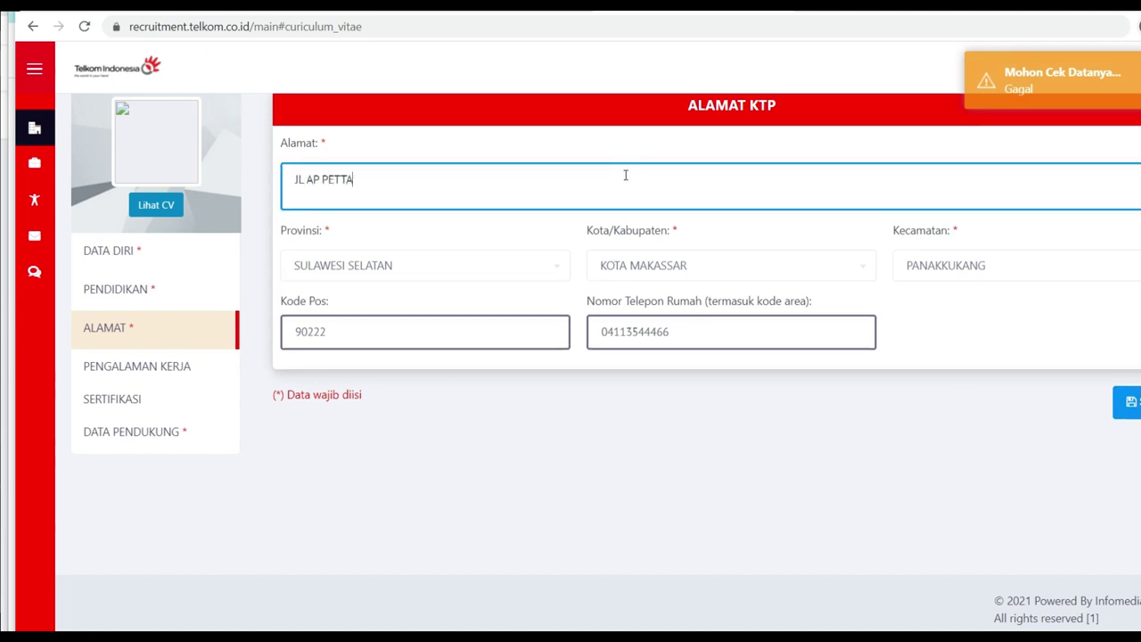
key("alt+space")
left_click(522, 180)
type("2")
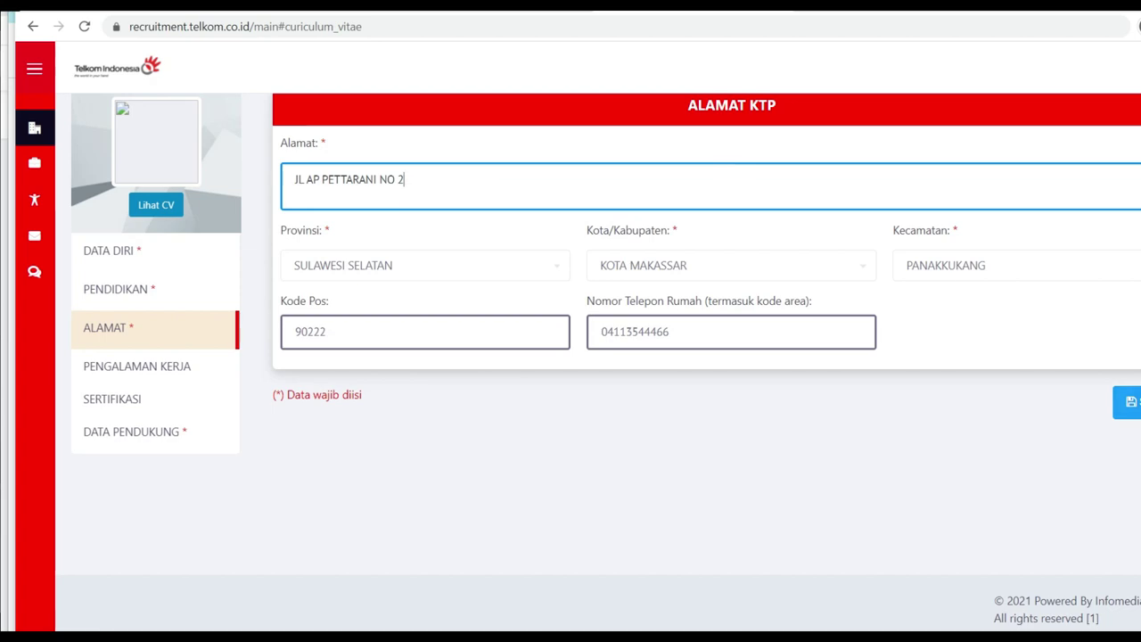
left_click(1126, 401)
left_click(625, 423)
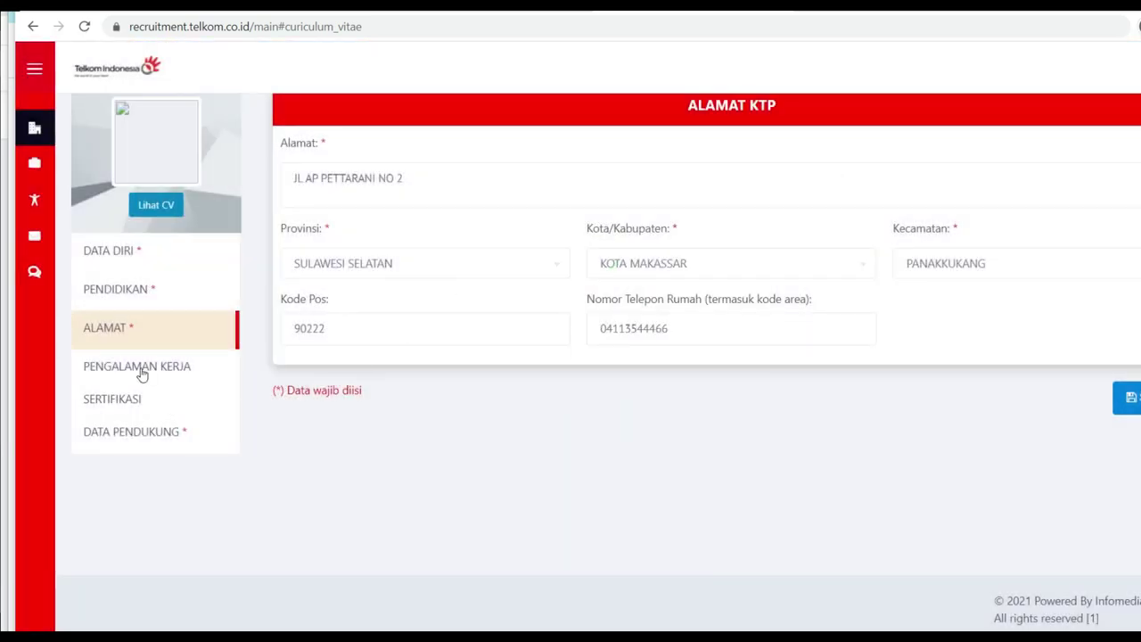
Step: Go to the PENGALAMAN KERJA section to show the empty work experience form
left_click(138, 368)
scroll(405, 336, "down", 2)
scroll(405, 336, "up", 2)
Step: Enter the company name, industry ADVERTISING / MARKETING / PR and experience type PWT (CONTRACT)
left_click(394, 247)
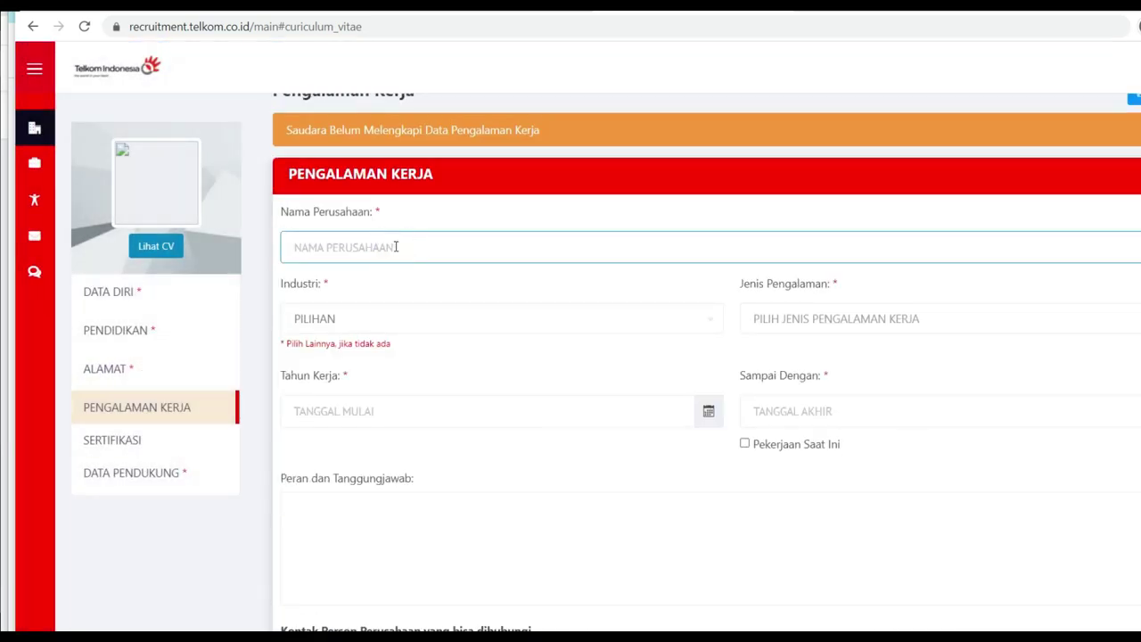
type("PT ")
type("TE")
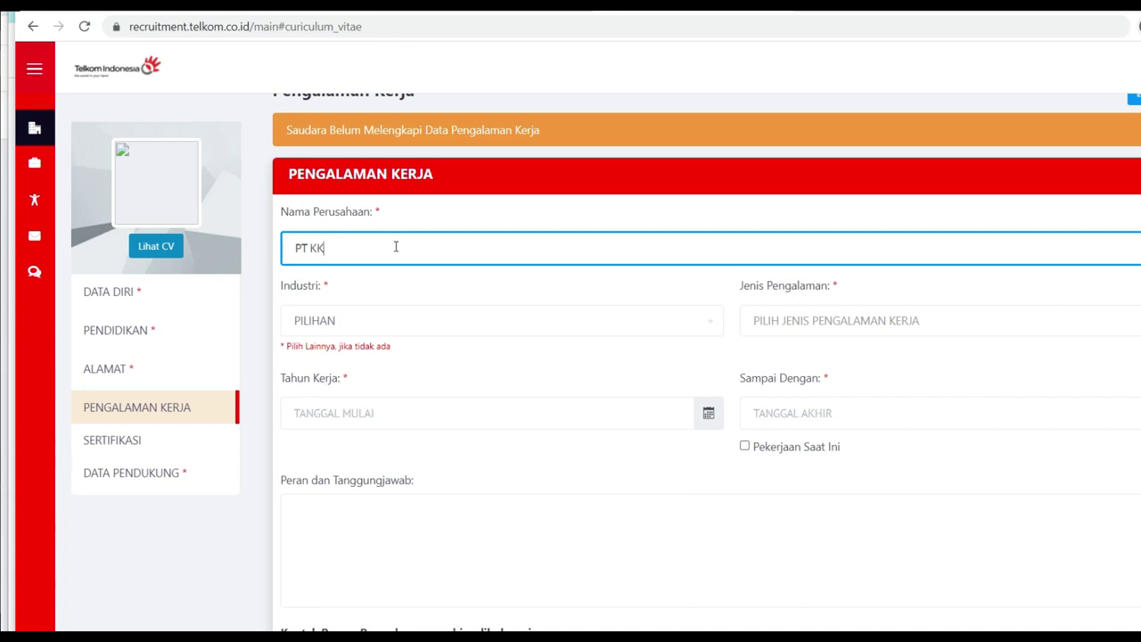
key("Num_Lock")
type("EL")
left_click(428, 328)
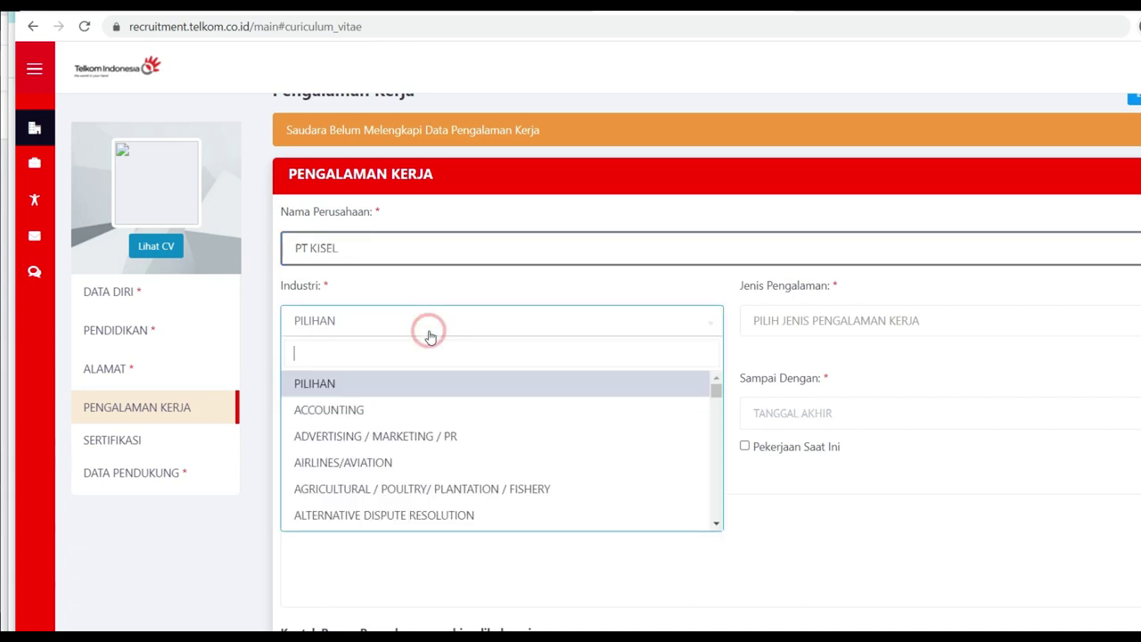
left_click(412, 443)
left_click(428, 415)
left_click(784, 323)
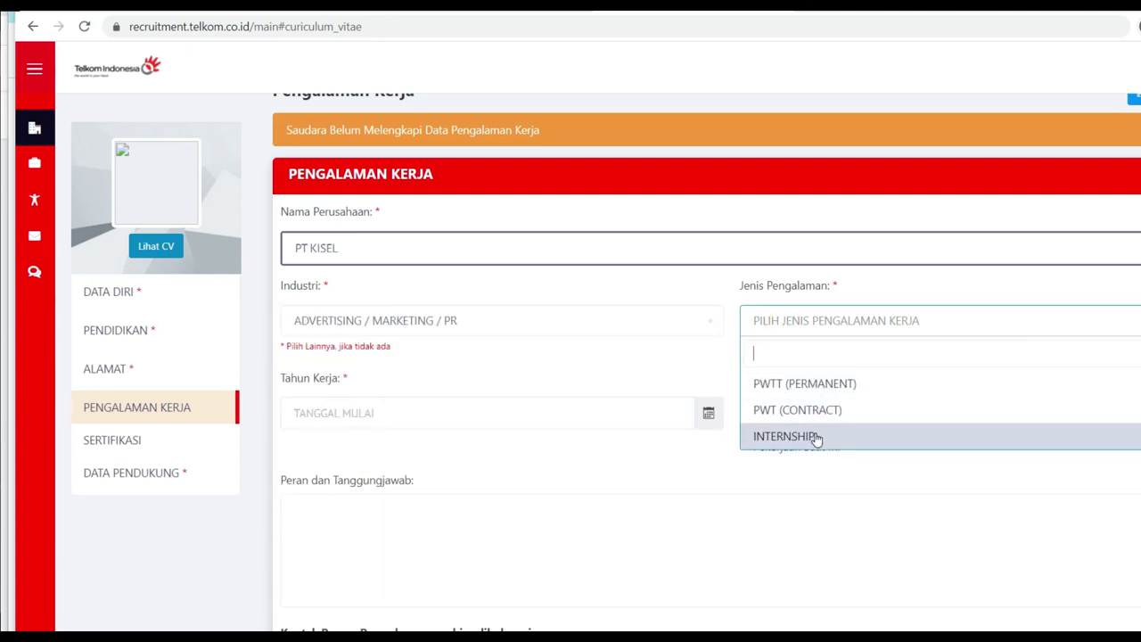
left_click(794, 413)
Step: Set the work period from 01-12-2017 to 31-12-2018
left_click(407, 423)
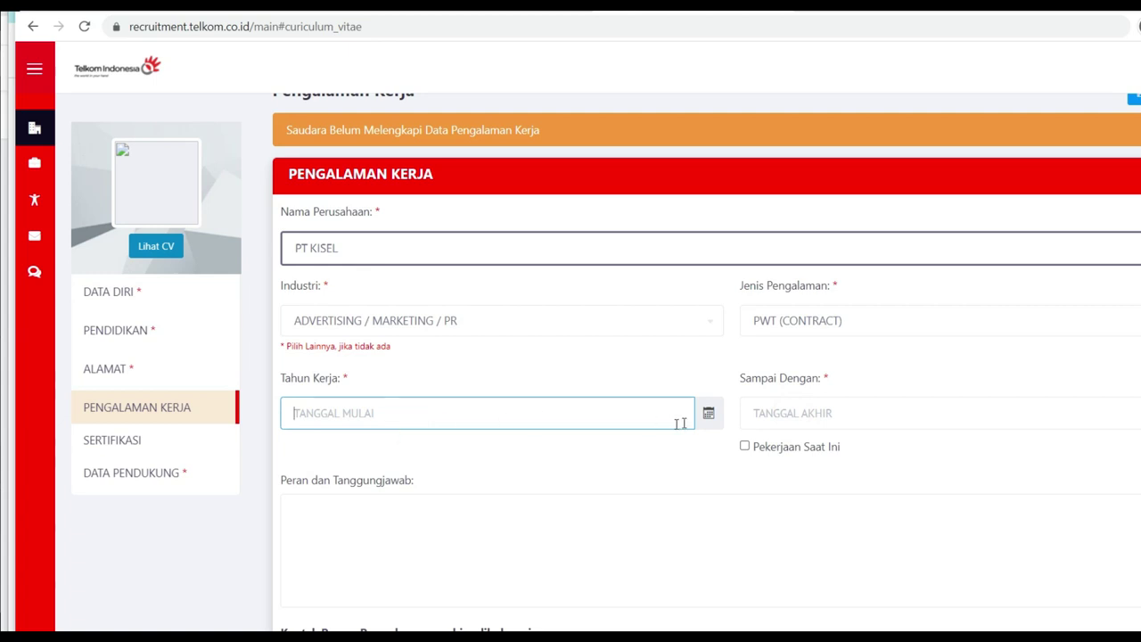
left_click(708, 413)
left_click(296, 240)
left_click(297, 239)
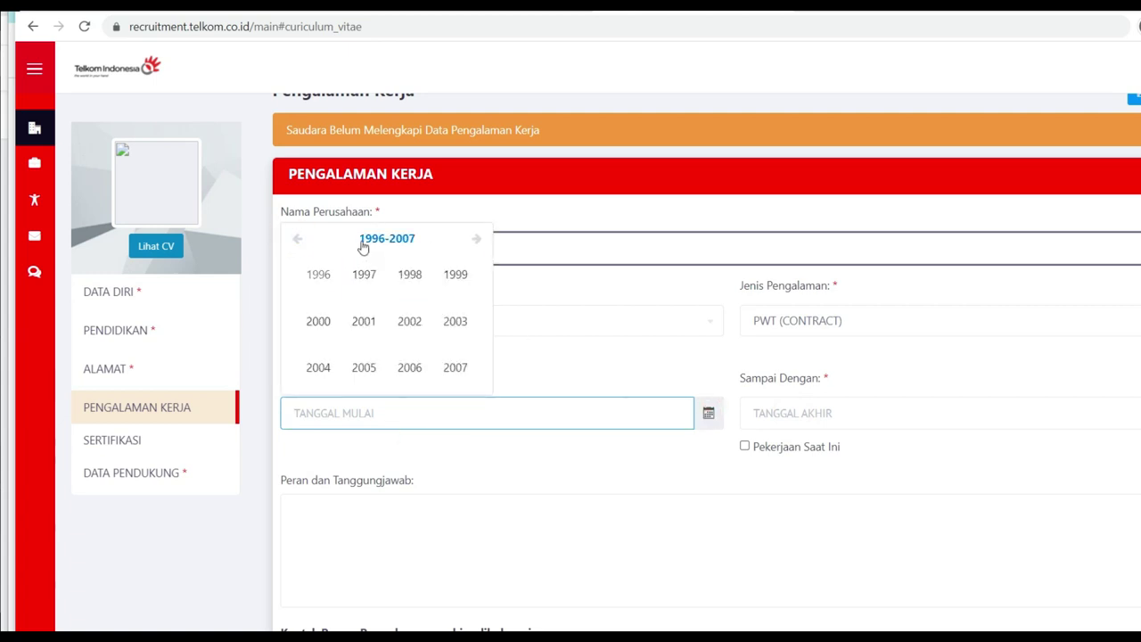
scroll(446, 333, "down", 1)
left_click(474, 159)
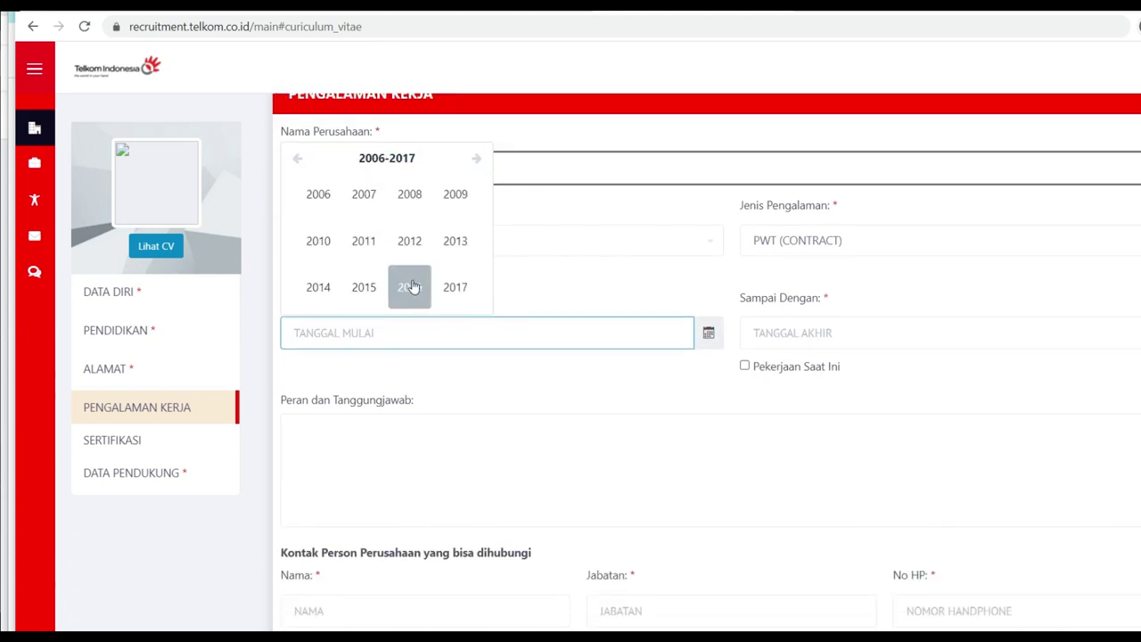
left_click(465, 294)
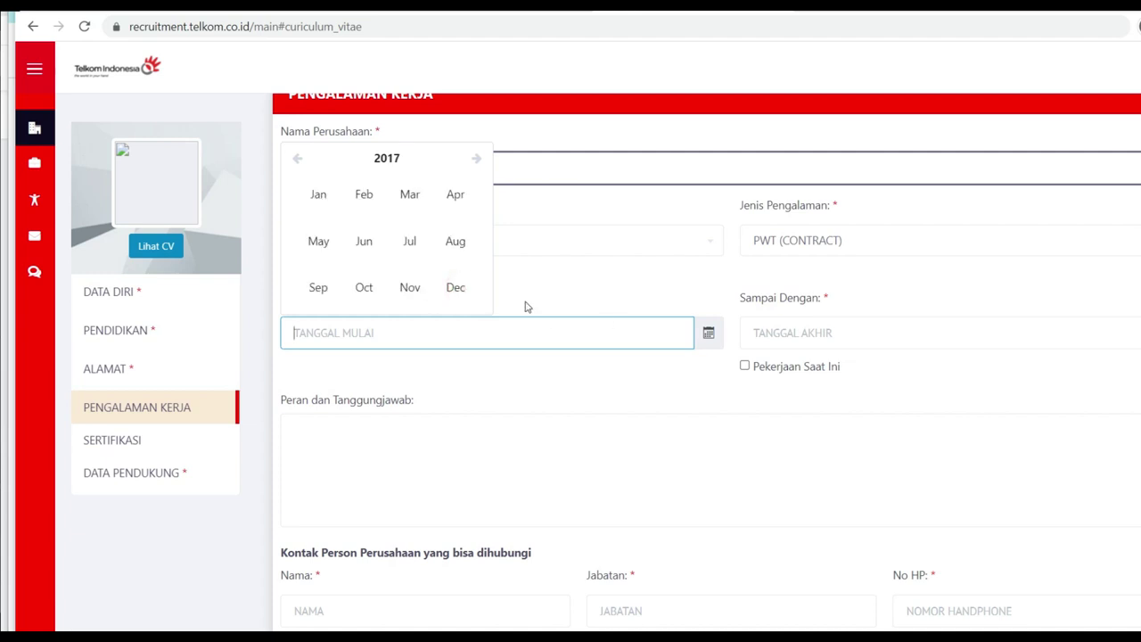
left_click(455, 289)
left_click(446, 178)
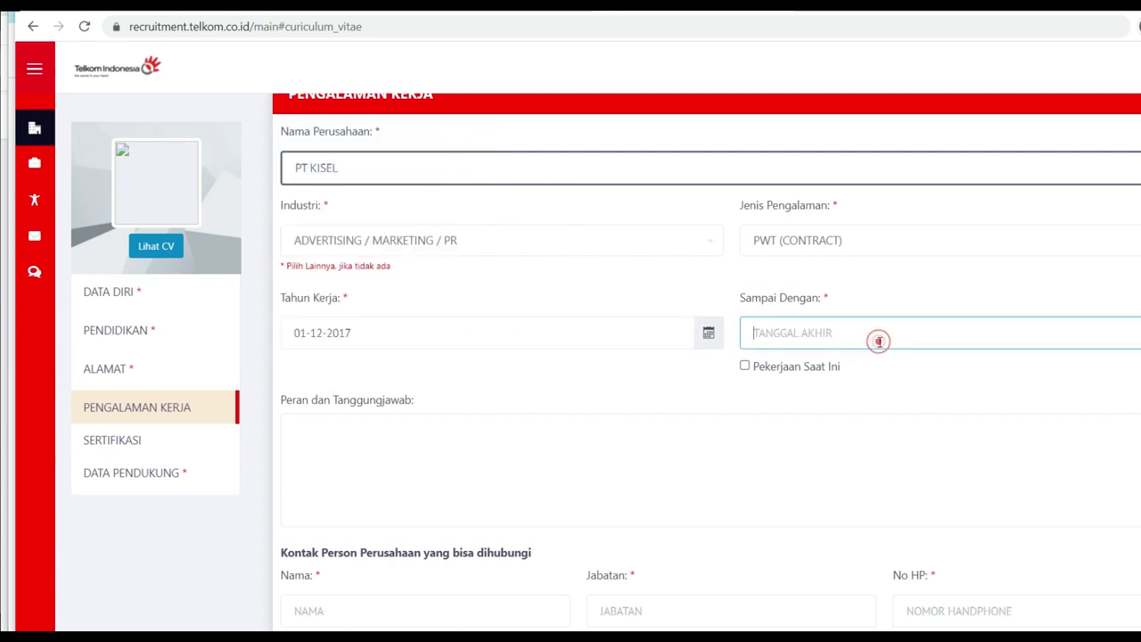
left_click(1102, 347)
left_click(1099, 403)
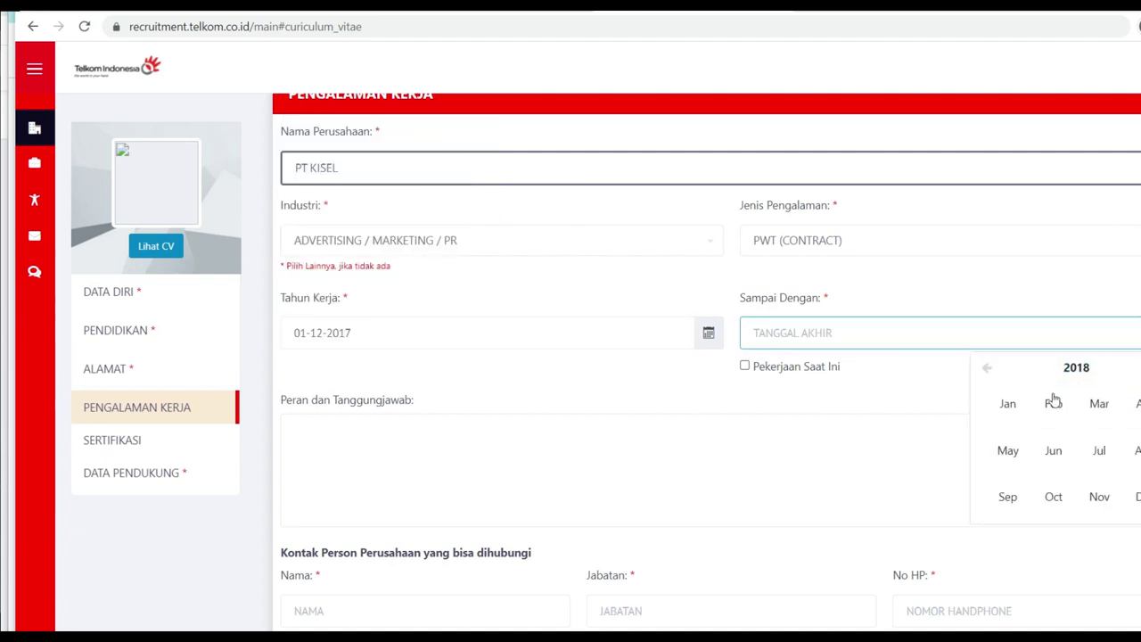
left_click(1130, 495)
left_click(1016, 536)
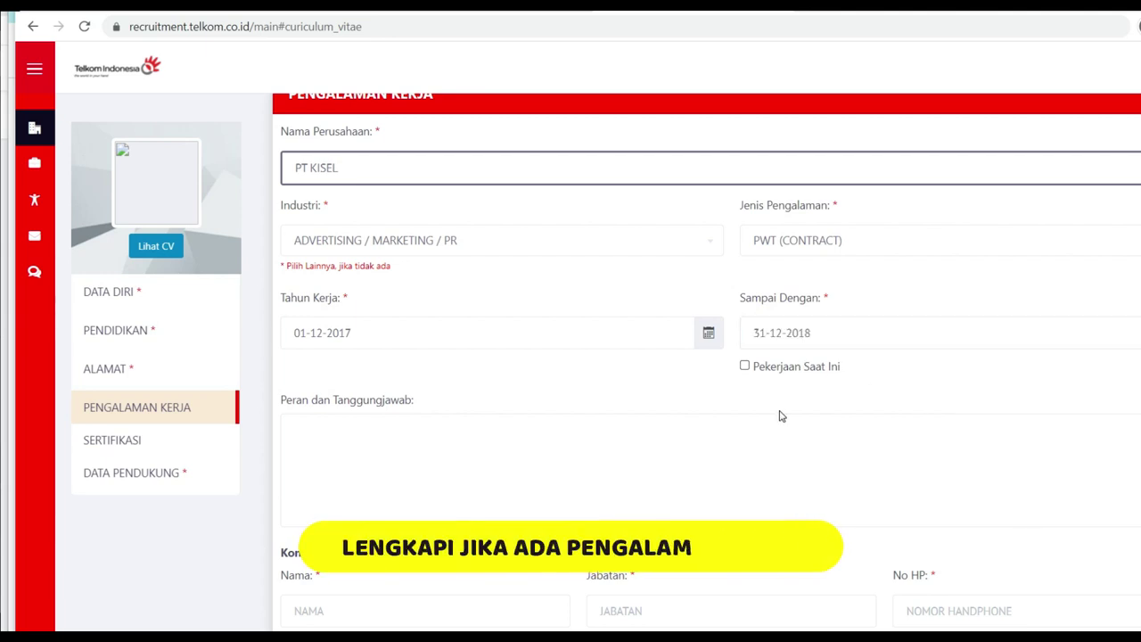
Step: Add the contact person's name, number and manager title, role TIM SALES SULAWESI AREA, and save
scroll(502, 303, "down", 2)
left_click(501, 303)
left_click(429, 459)
scroll(429, 459, "down", 1)
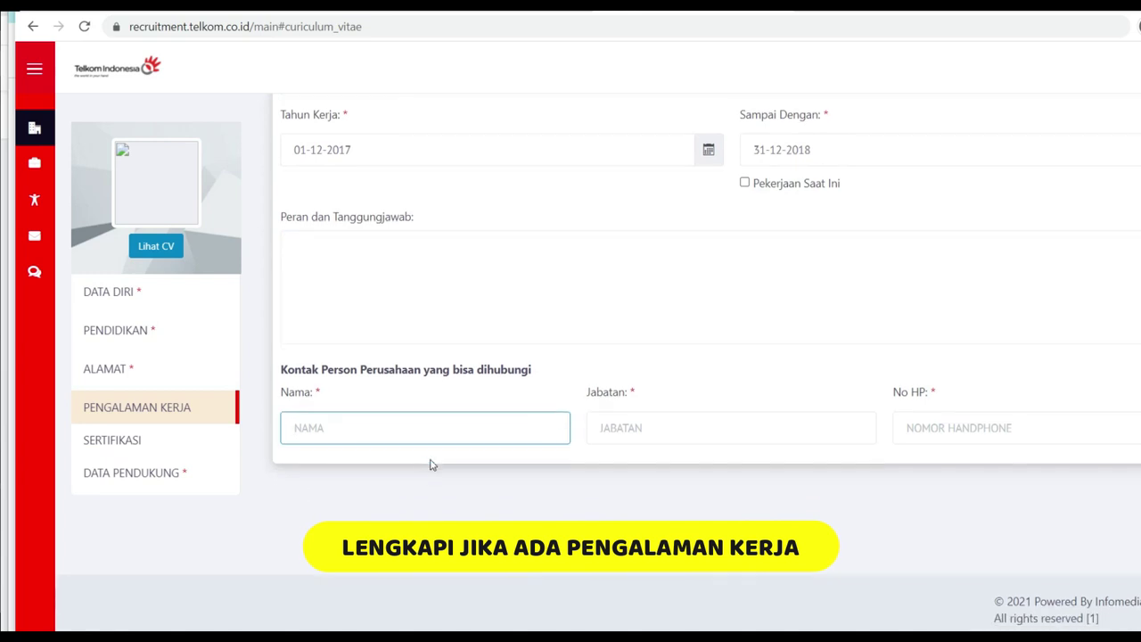
type("ICHAL")
key("Tab")
key("Tab")
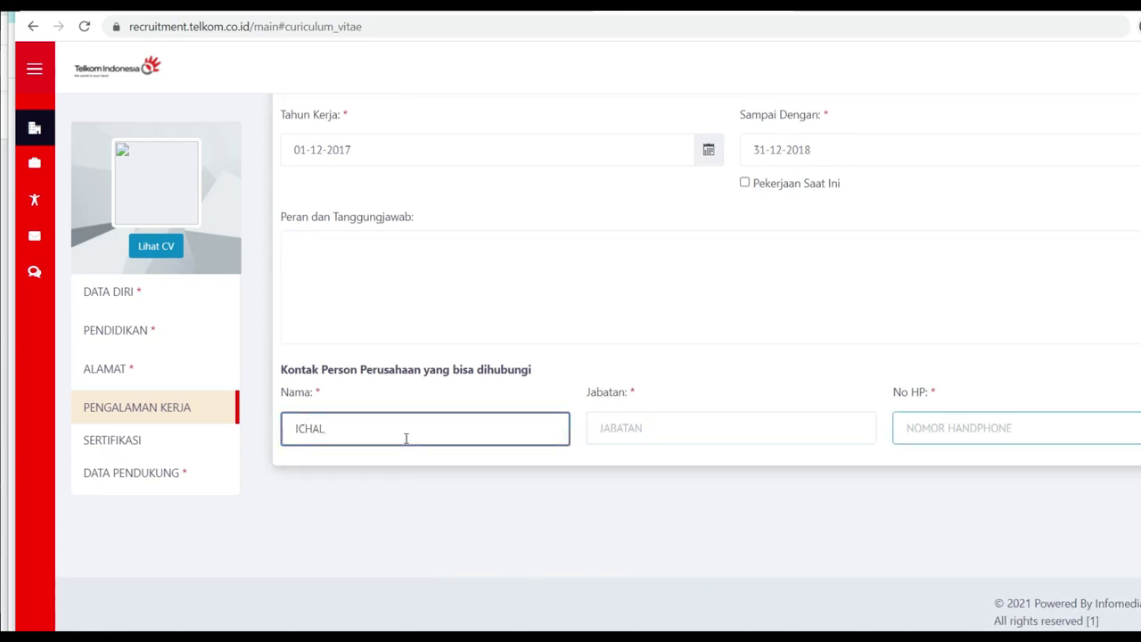
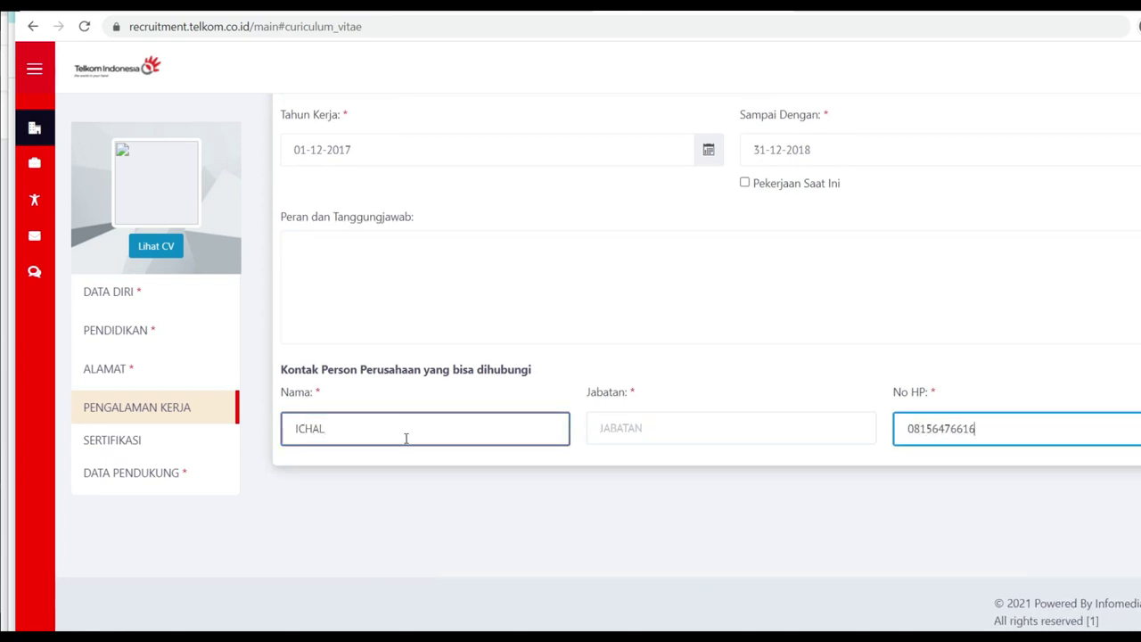
left_click(613, 427)
type("MANAGER")
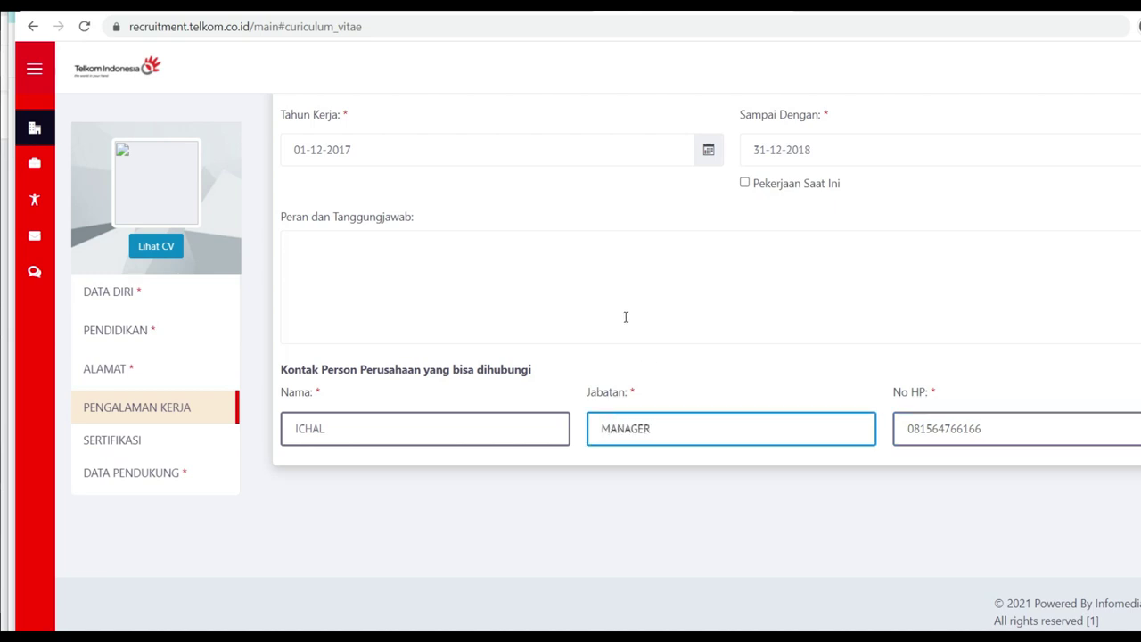
left_click(581, 306)
key("Caps_Lock")
type("TIM SALES SULAWWESI AREA")
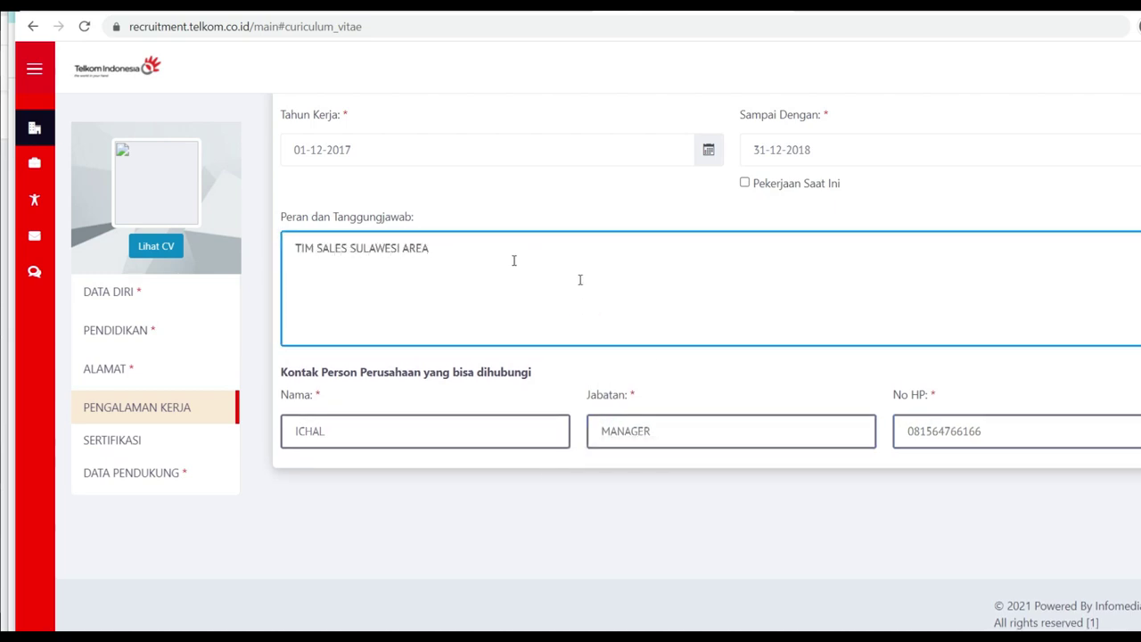
scroll(514, 261, "up", 5)
left_click(1134, 122)
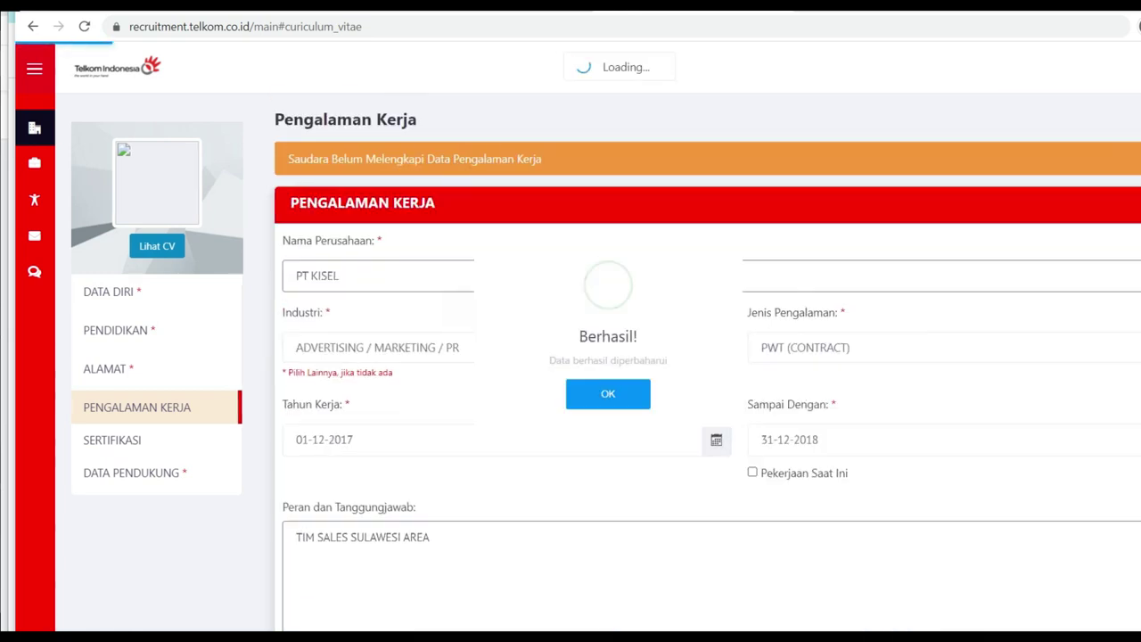
Step: Start a new Sertifikasi entry with TOEFL IBT as the certificate
left_click(624, 428)
left_click(114, 439)
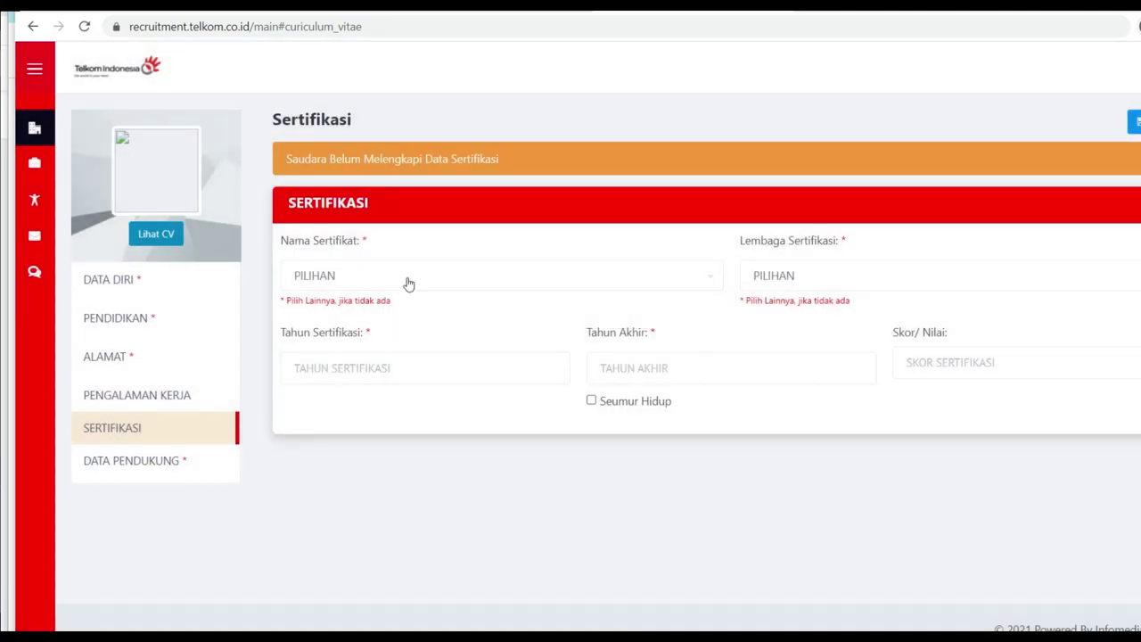
left_click(433, 278)
scroll(500, 438, "down", 1)
type("TOEGF")
key("BackSpace")
key("BackSpace")
type("F")
left_click(339, 364)
Step: Set the institution to IELTS and the validity years to 2020 through 2021
left_click(786, 277)
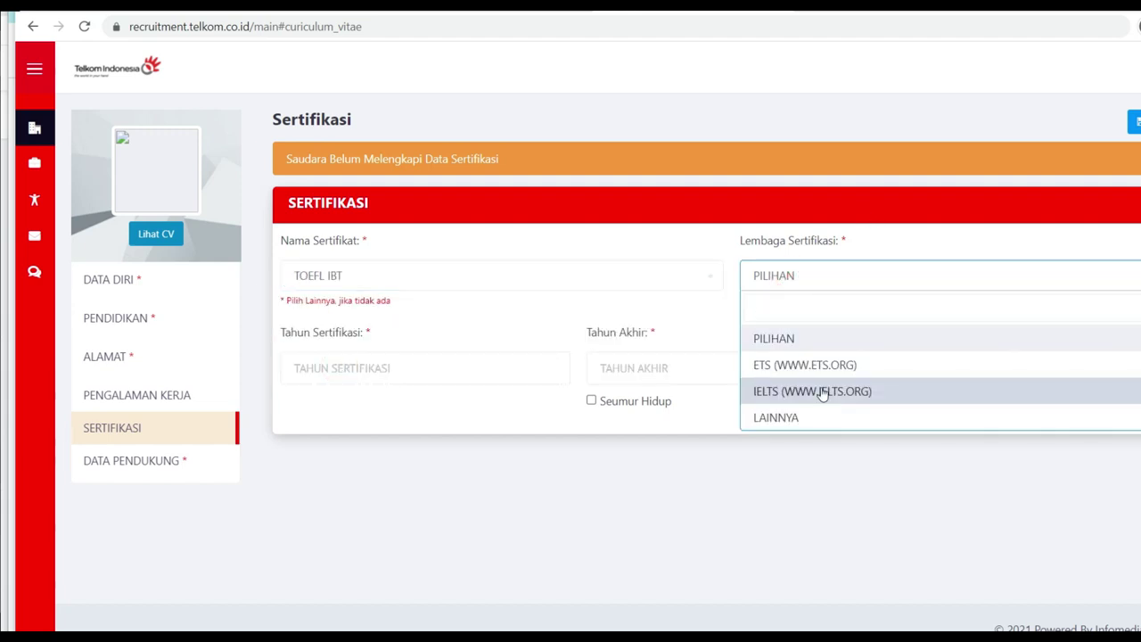
left_click(824, 393)
left_click(395, 369)
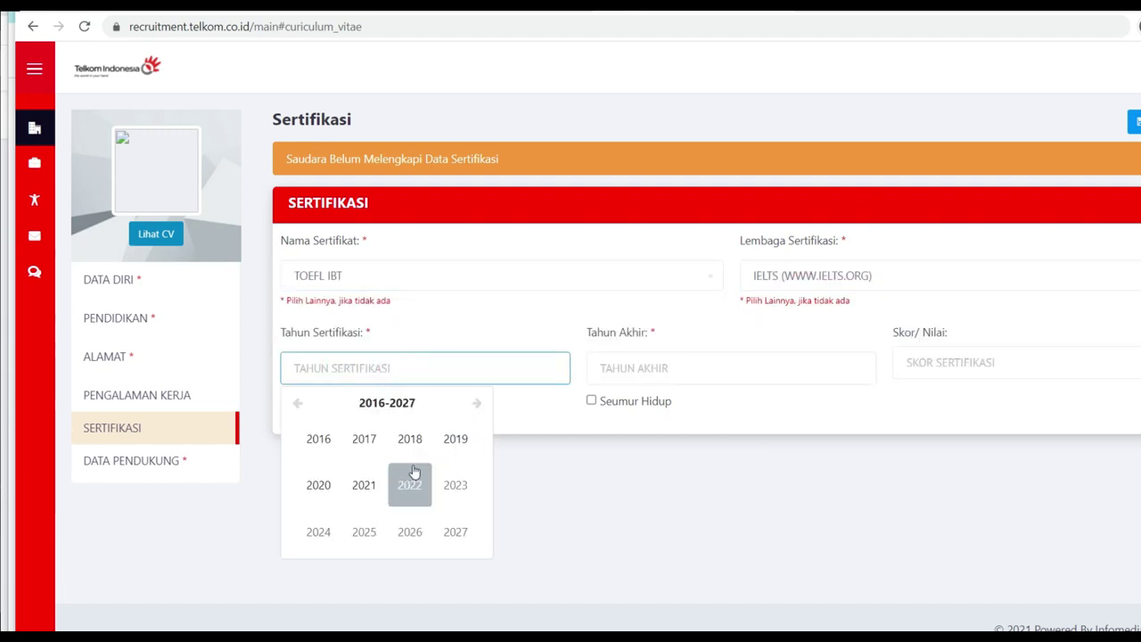
left_click(318, 484)
left_click(662, 367)
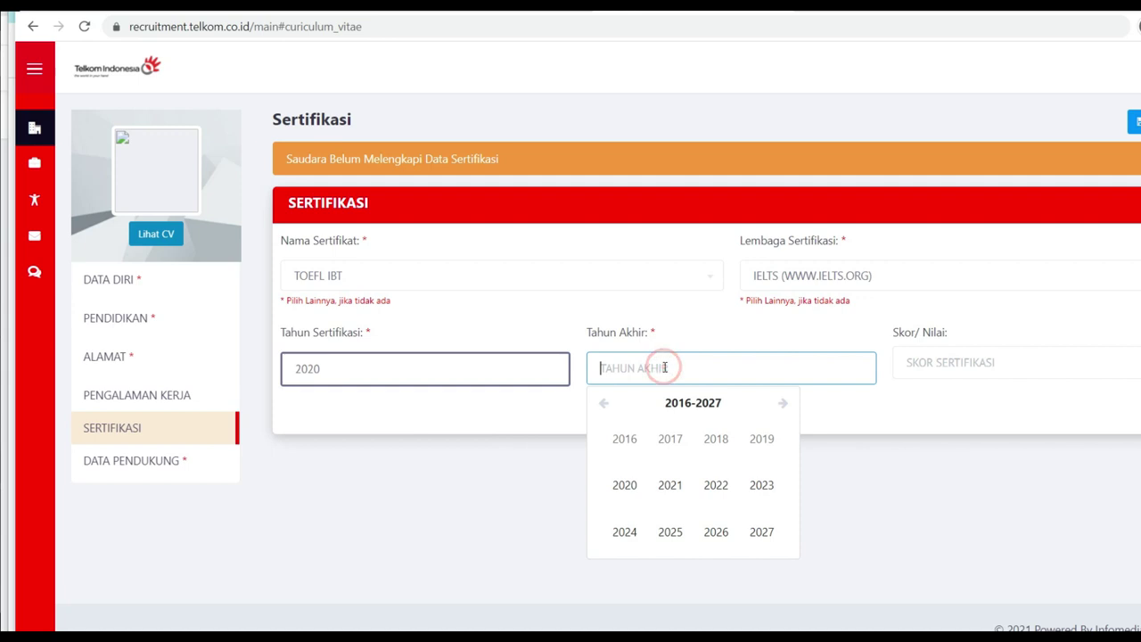
left_click(670, 485)
Step: Enter score 505, save the certification and dismiss the confirmation
left_click(950, 364)
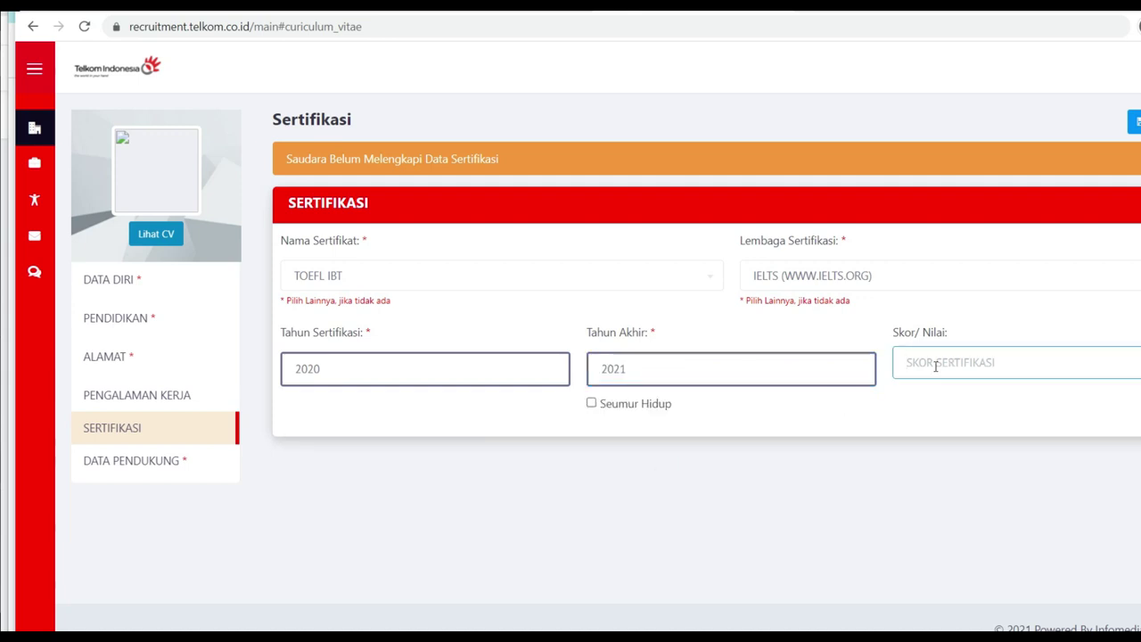
type("505")
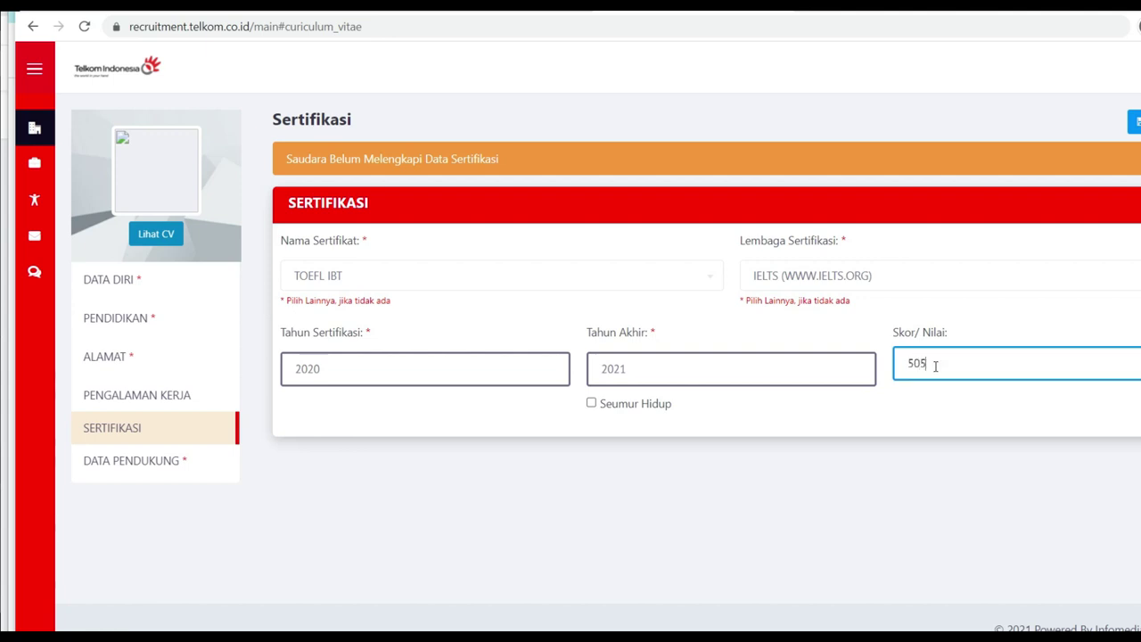
scroll(670, 424, "down", 1)
key("Return")
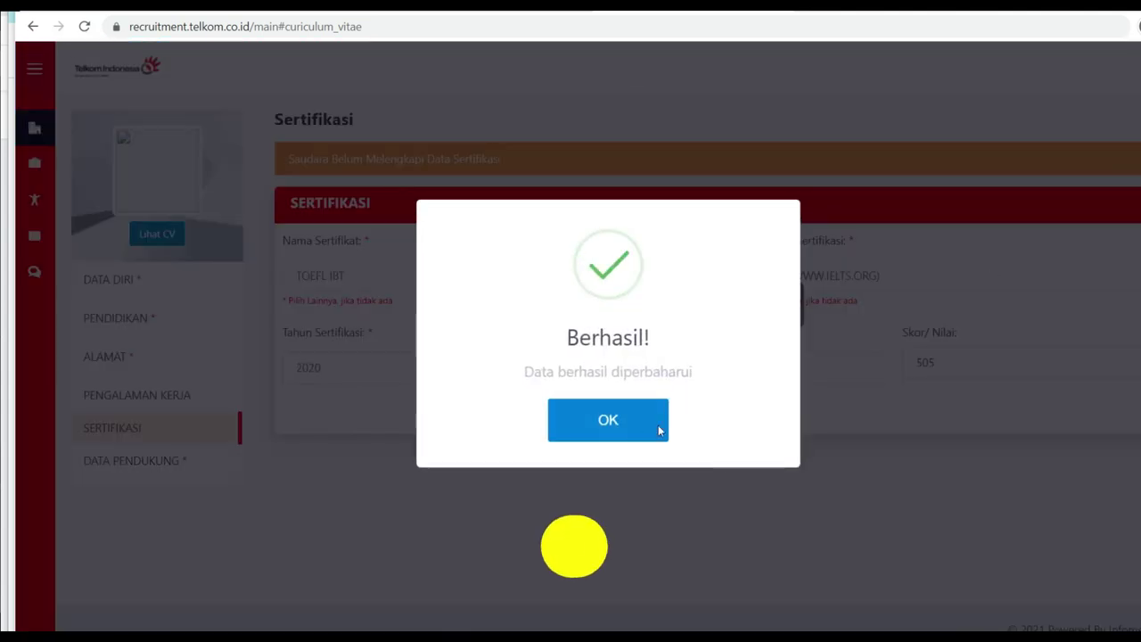
left_click(668, 425)
Step: Open DATA PENDUKUNG and review the empty upload slots from Ijazah to Dokumen Tambahan 1
left_click(169, 460)
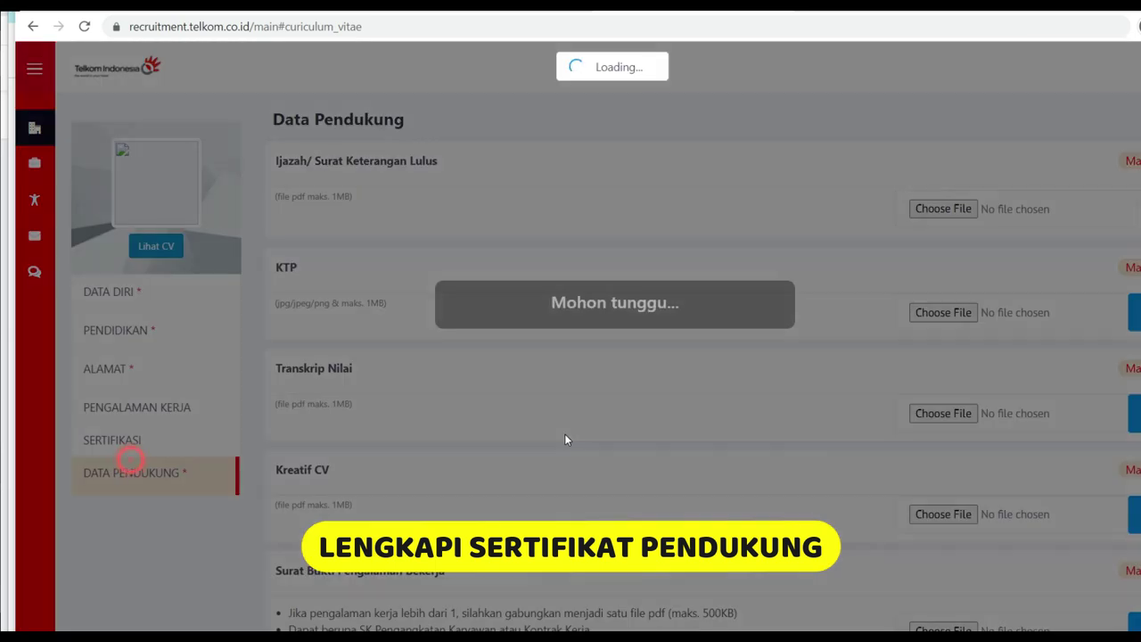
scroll(582, 214, "down", 4)
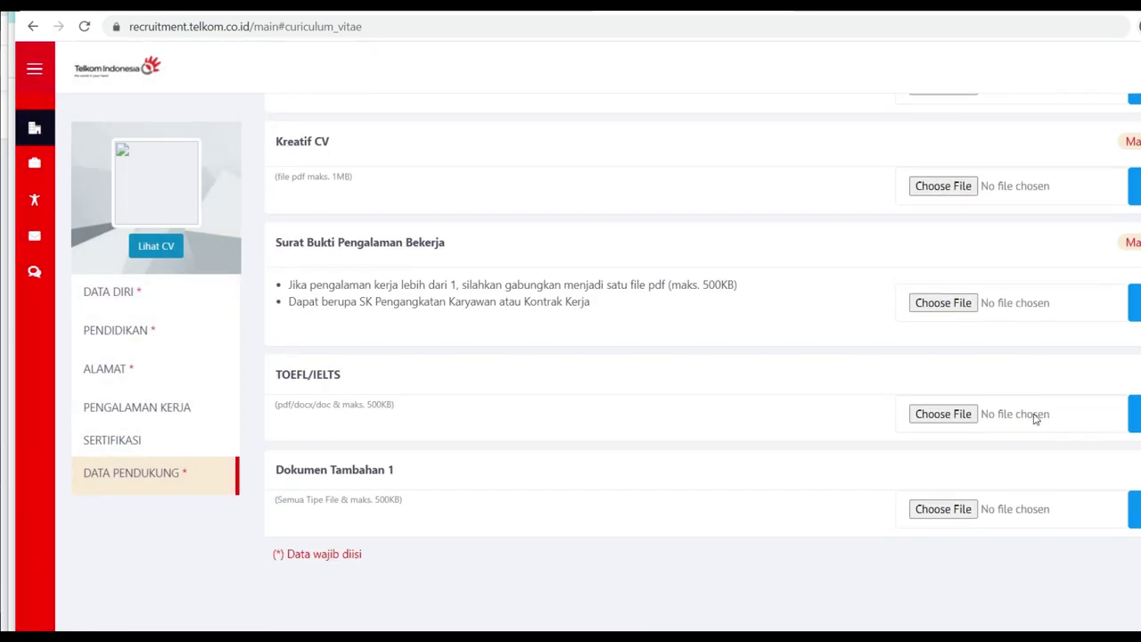
scroll(386, 417, "down", 2)
scroll(1057, 362, "up", 5)
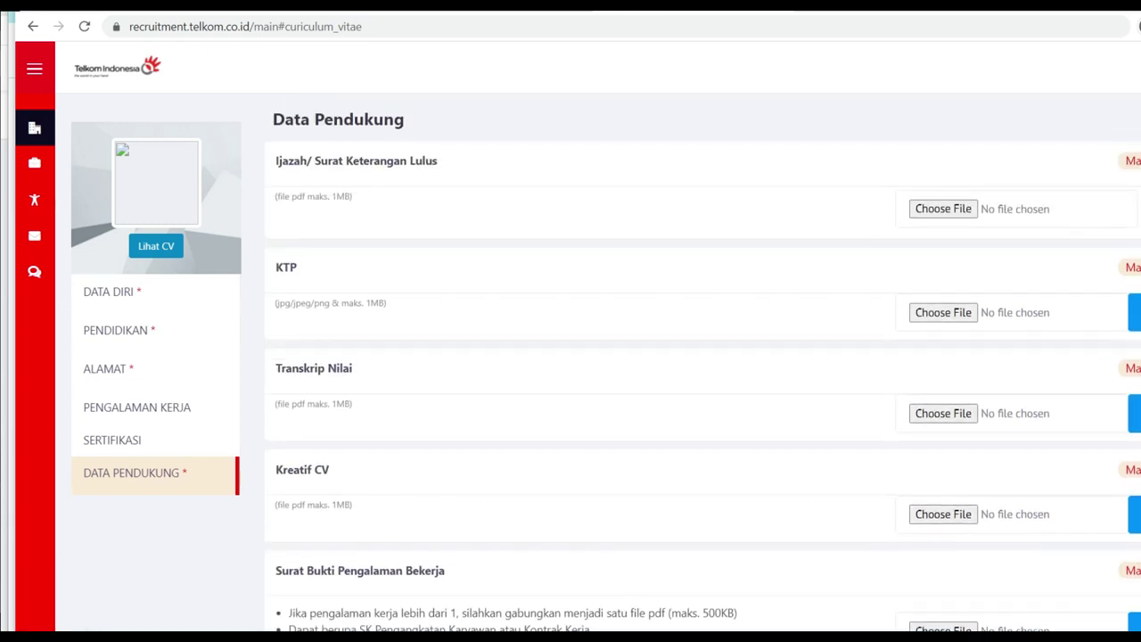
scroll(702, 369, "down", 4)
scroll(598, 361, "down", 2)
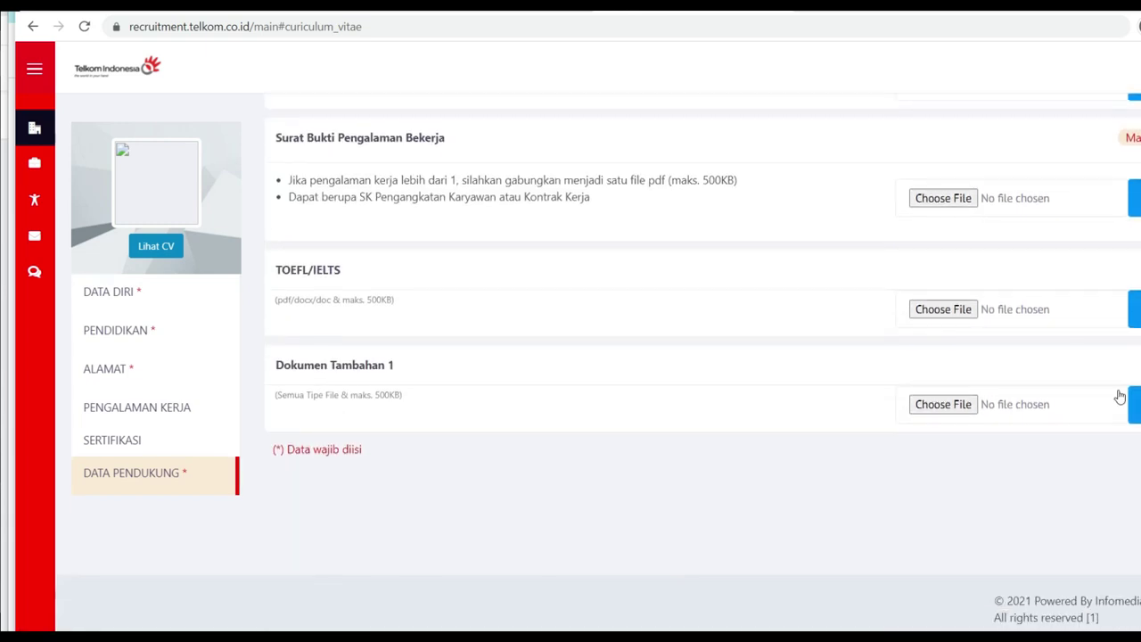
scroll(553, 330, "up", 5)
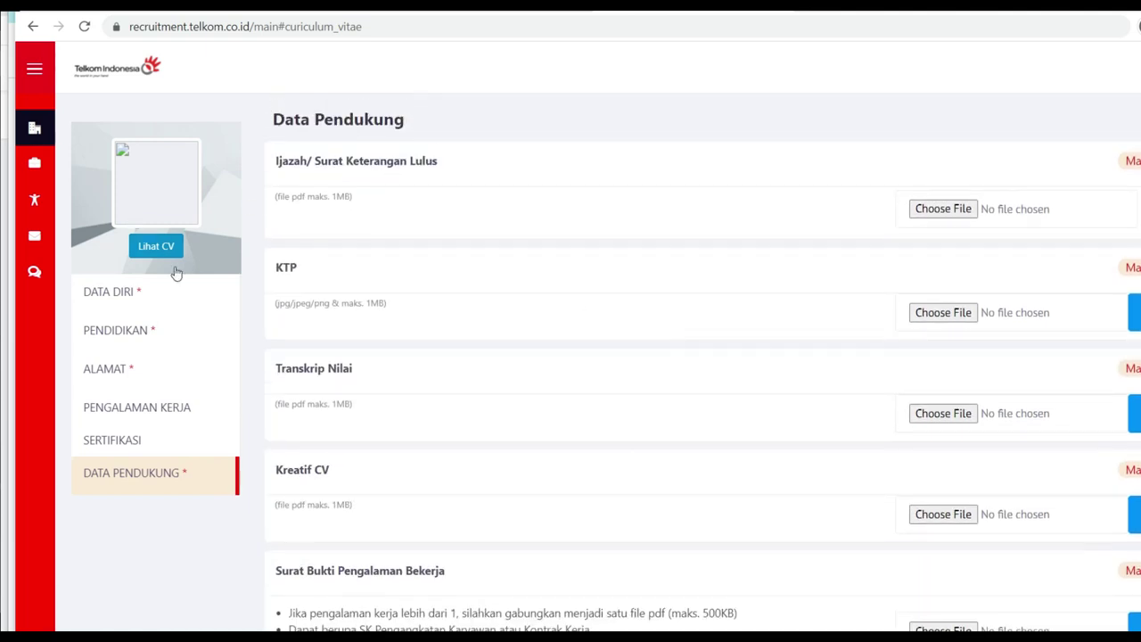
Step: Open Lihat CV and review its address, education, PT KISEL experience and TOEFL IBT sections
left_click(172, 244)
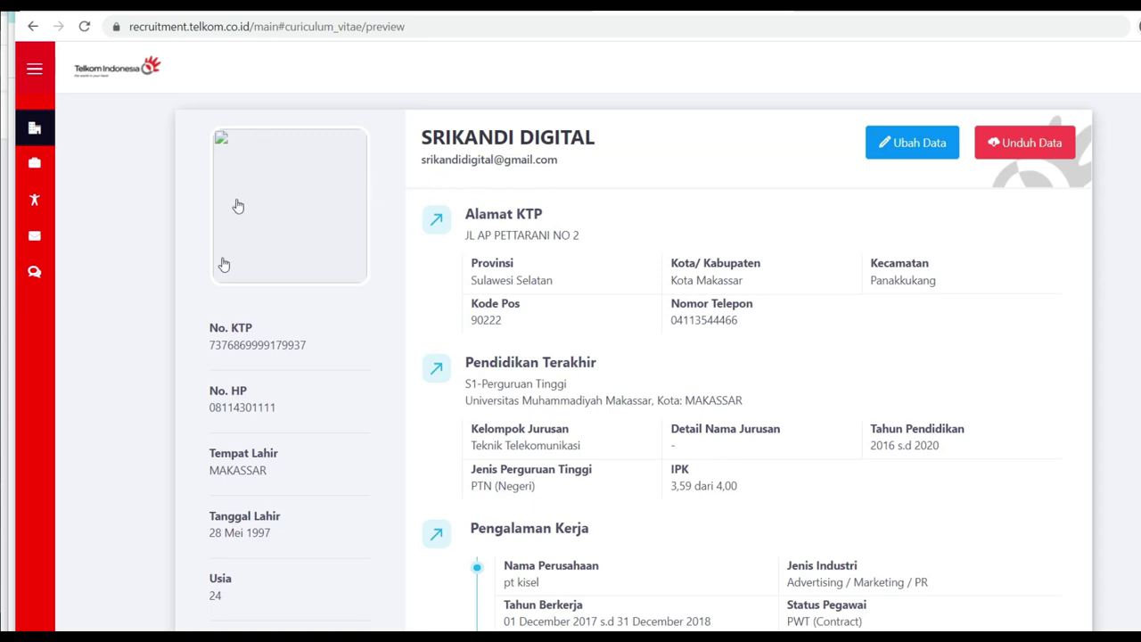
scroll(316, 216, "down", 3)
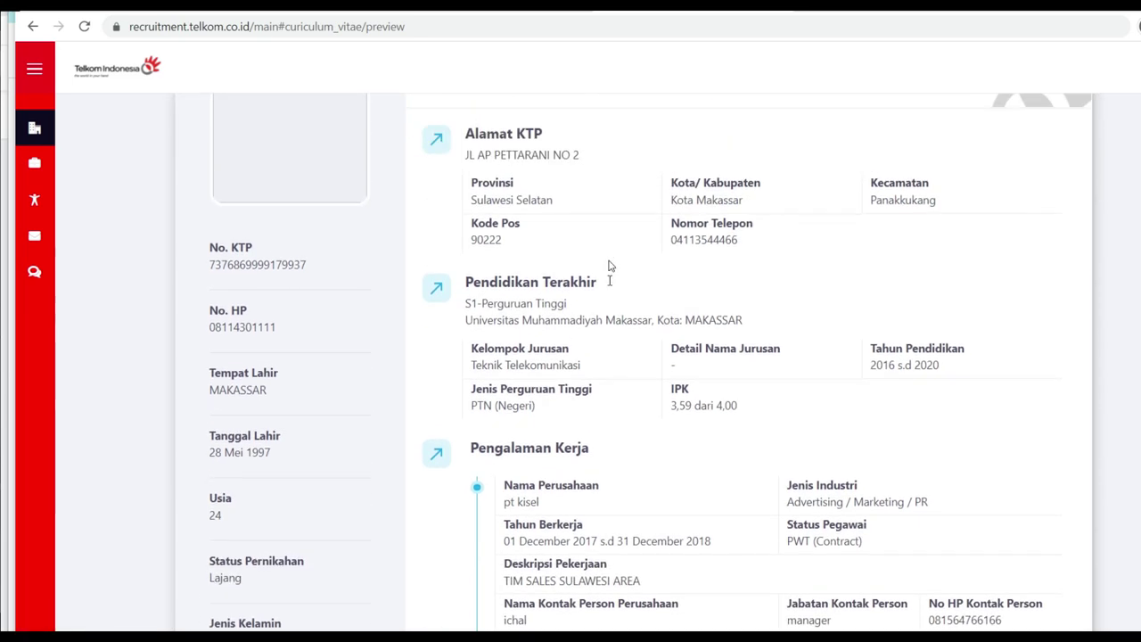
scroll(609, 297, "up", 3)
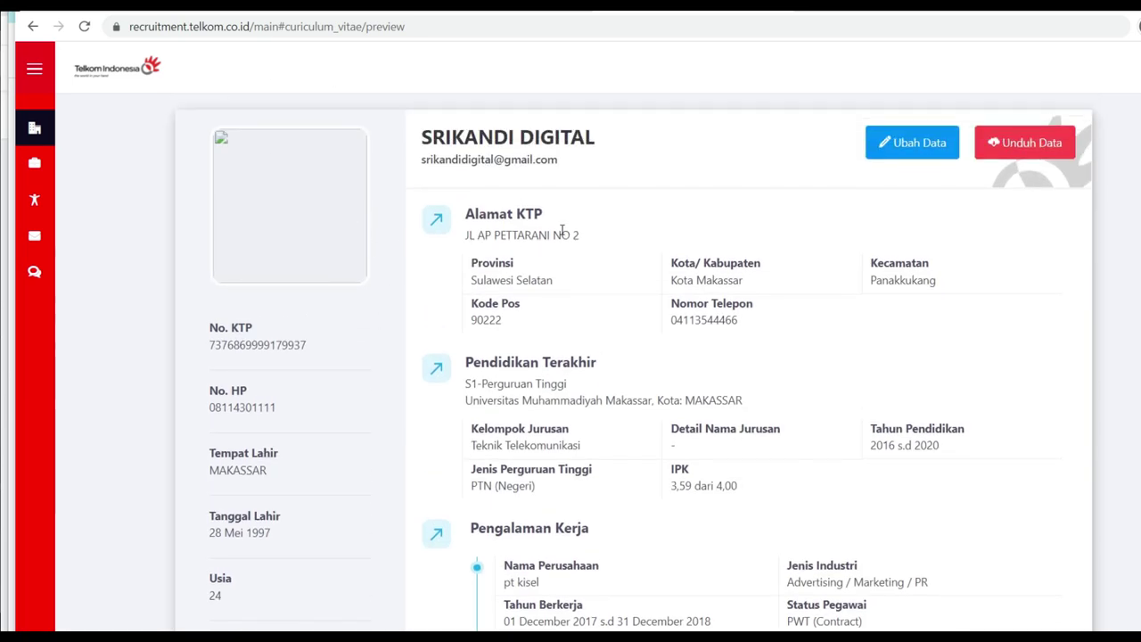
scroll(741, 377, "down", 4)
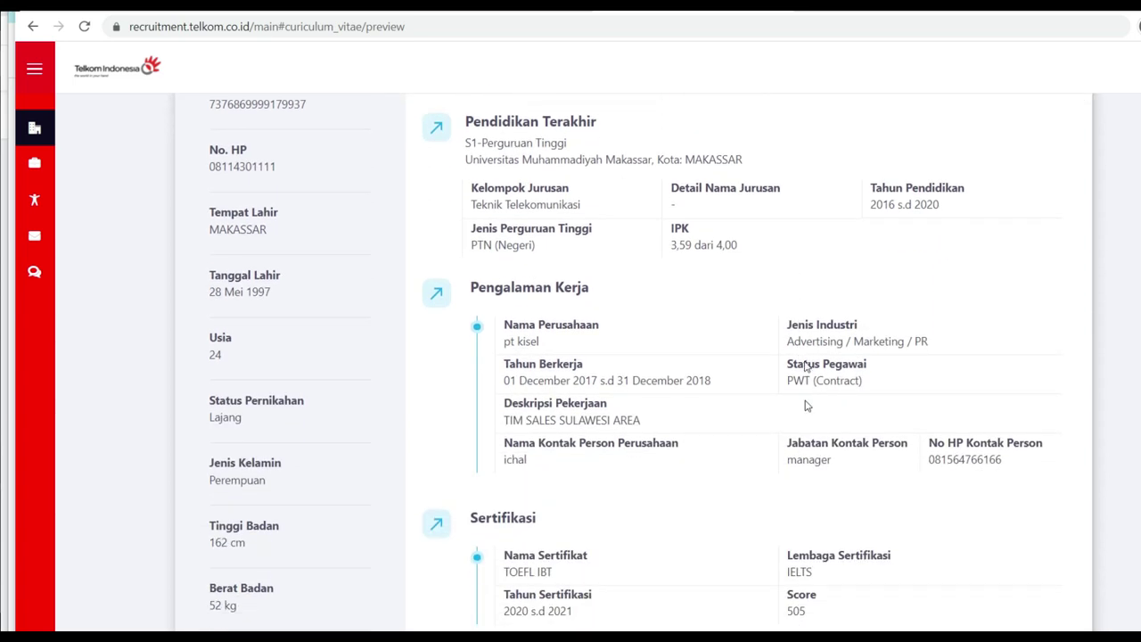
scroll(716, 339, "down", 1)
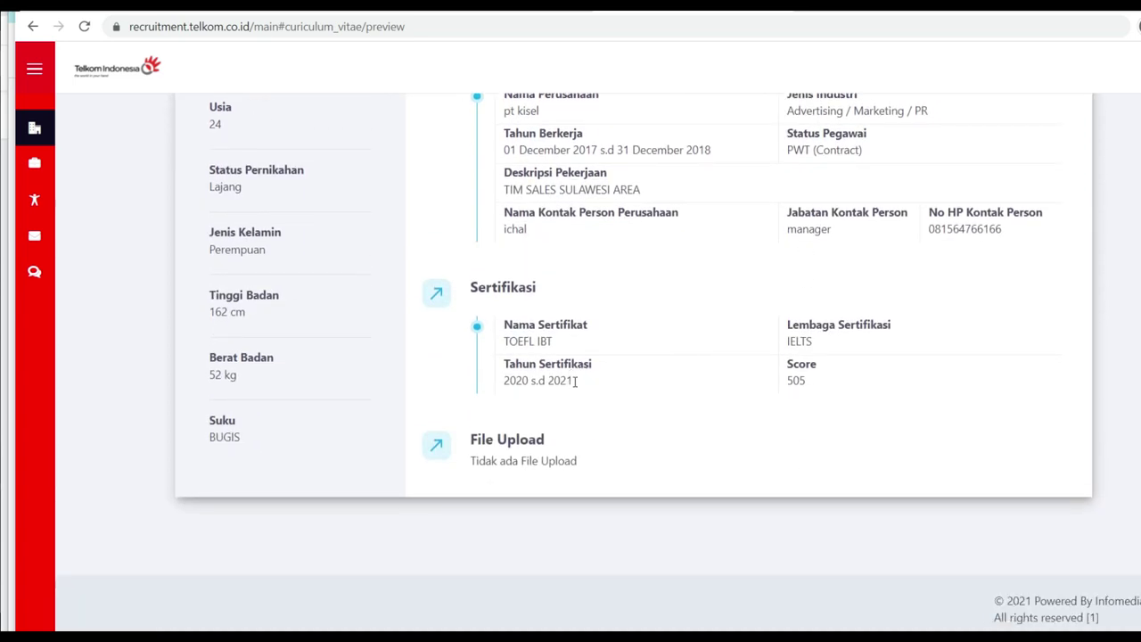
scroll(229, 464, "up", 5)
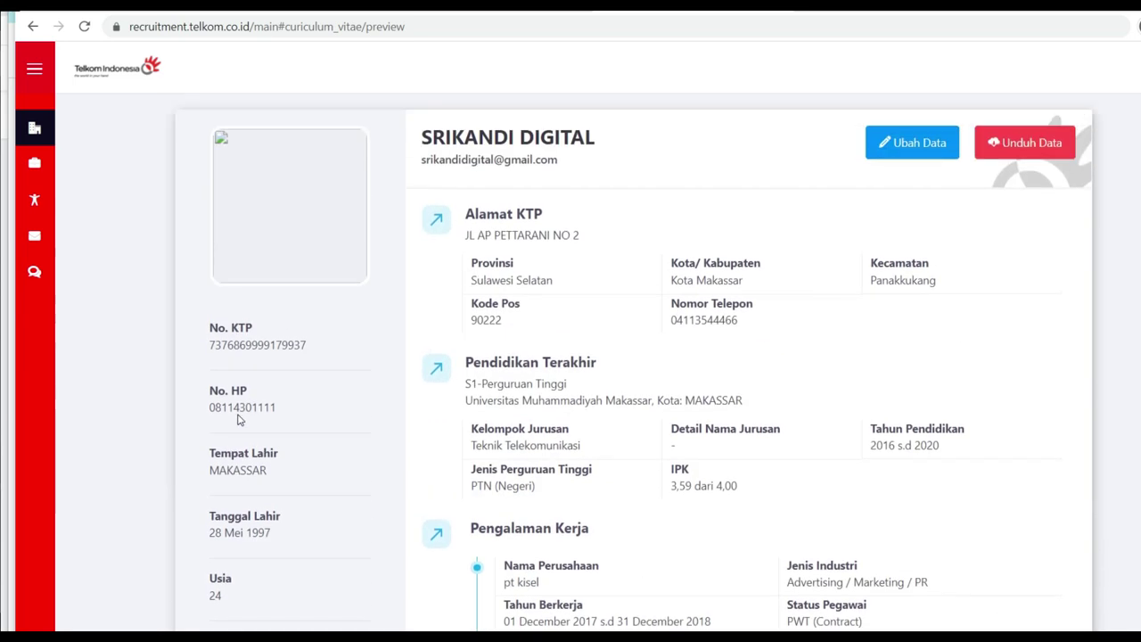
mouse_move(54, 198)
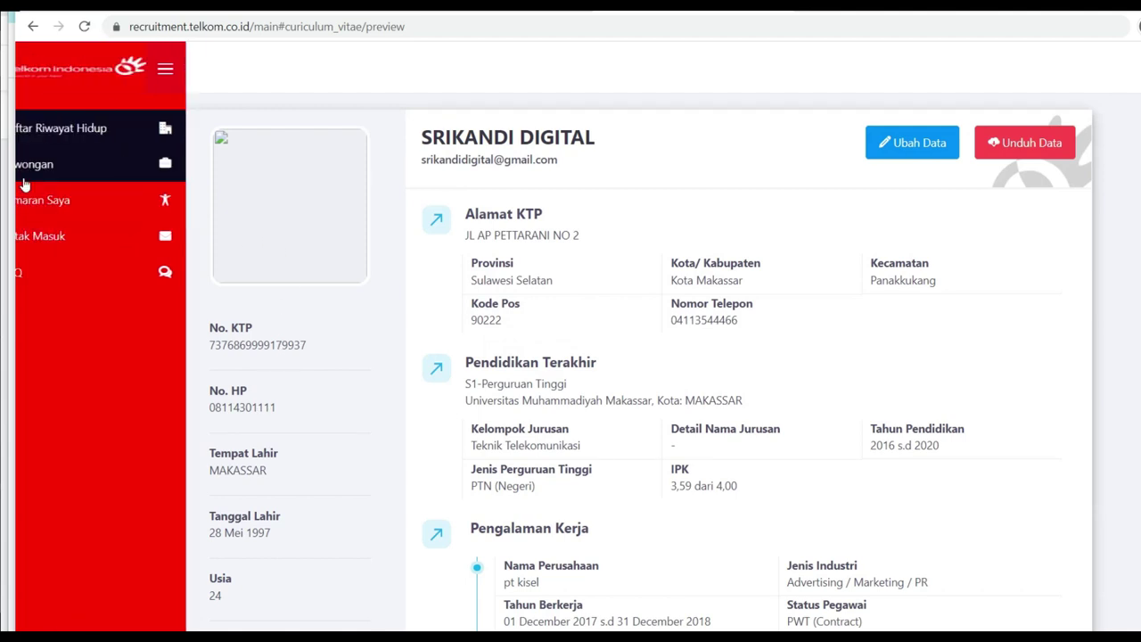
Step: Go to the Lowongan page and show vacancies grouped by job function
left_click(103, 179)
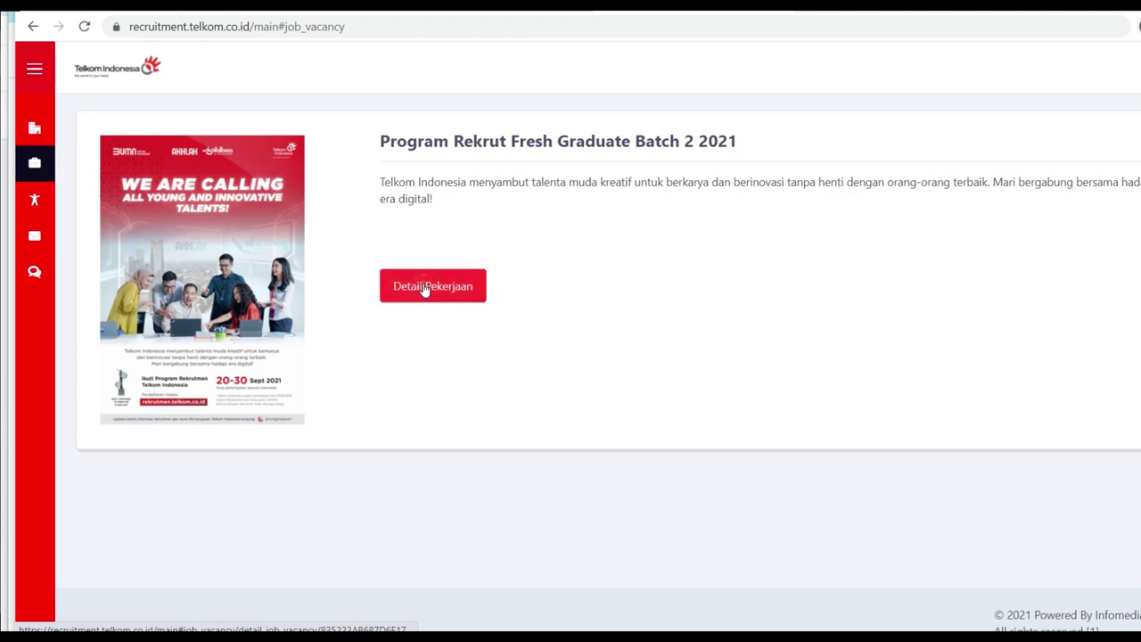
left_click(425, 291)
left_click(263, 124)
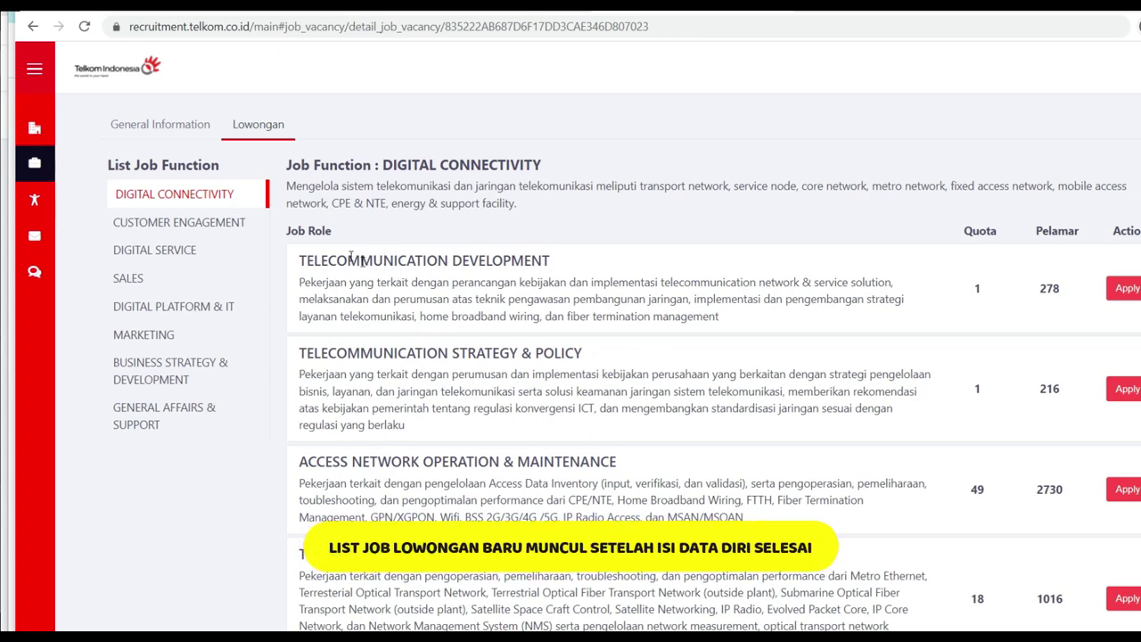
scroll(350, 257, "down", 2)
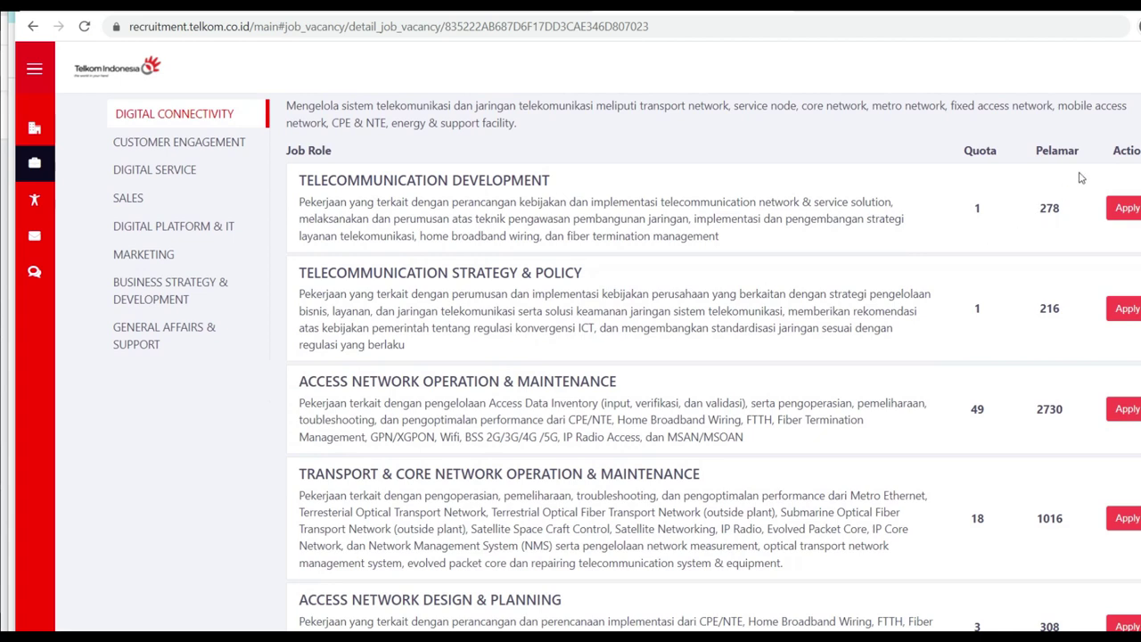
Step: Compare role quotas and applicants: 1/278, 216 applicants, Transport & Core 18/1016, Access Network 49/2730
left_click_drag(1033, 205, 1081, 208)
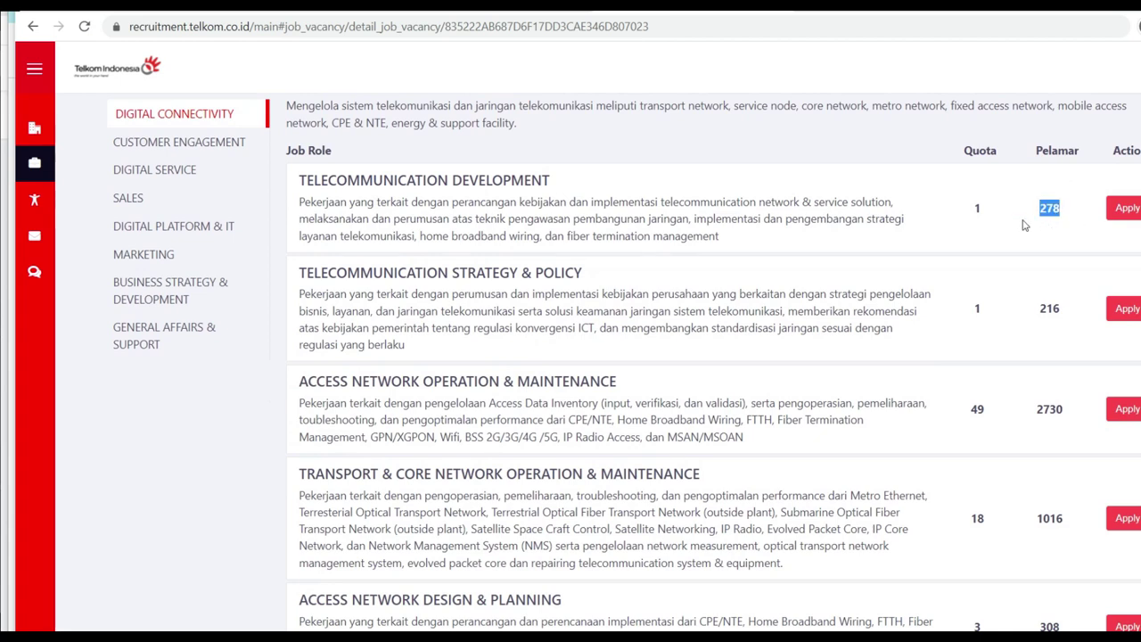
left_click_drag(970, 208, 988, 208)
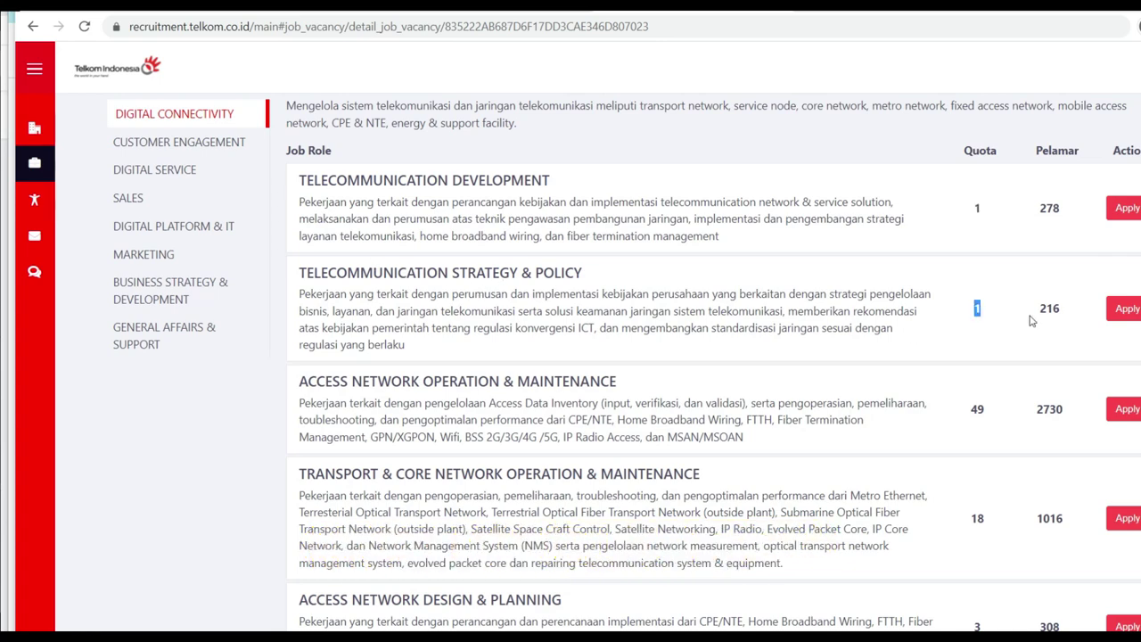
left_click_drag(1032, 321, 1063, 319)
scroll(1023, 318, "down", 3)
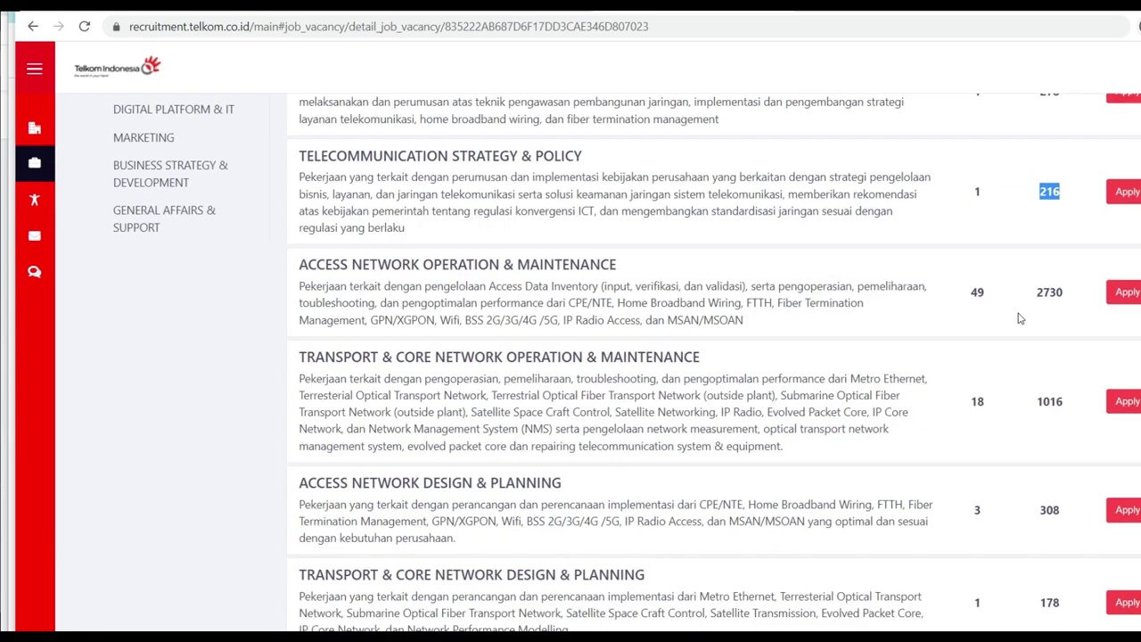
left_click_drag(331, 334, 394, 336)
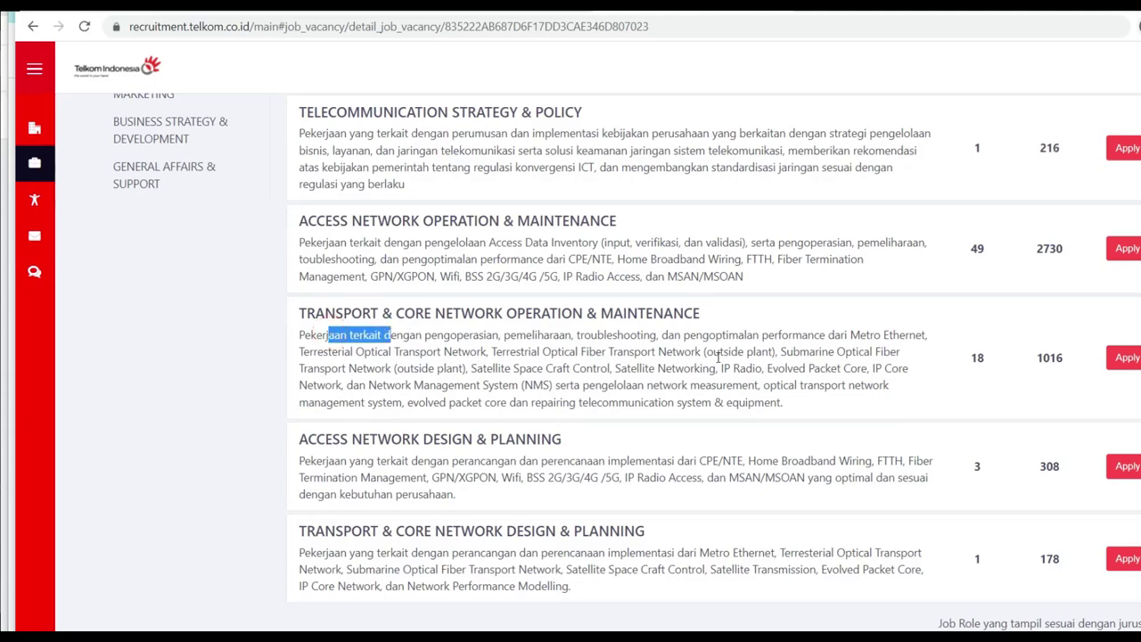
left_click_drag(710, 335, 702, 335)
double_click(1058, 361)
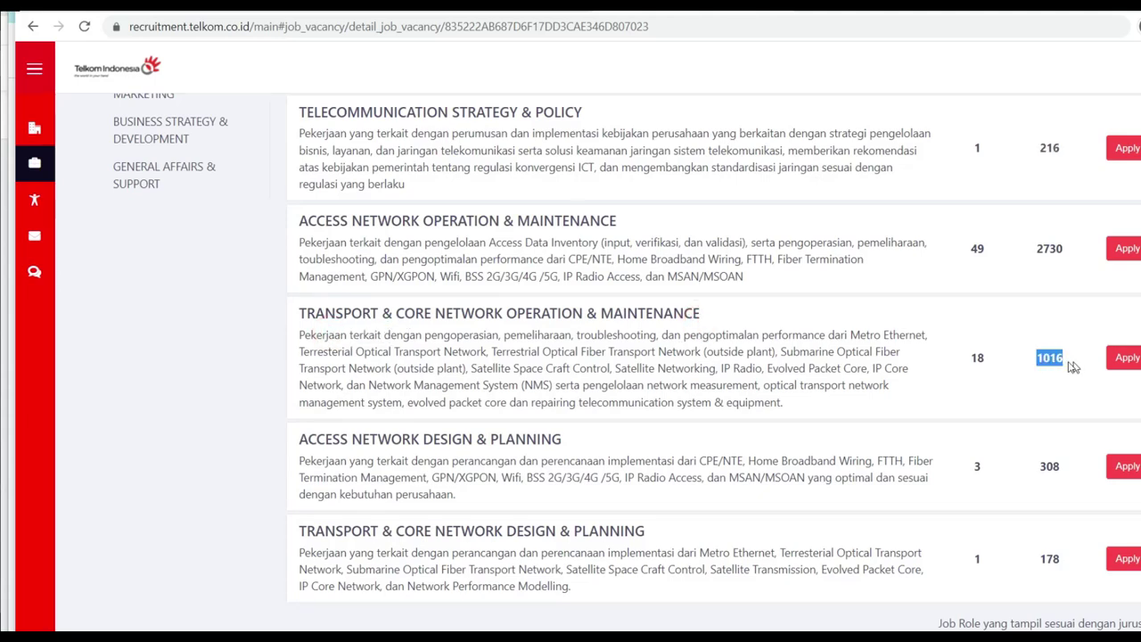
left_click_drag(968, 358, 1000, 365)
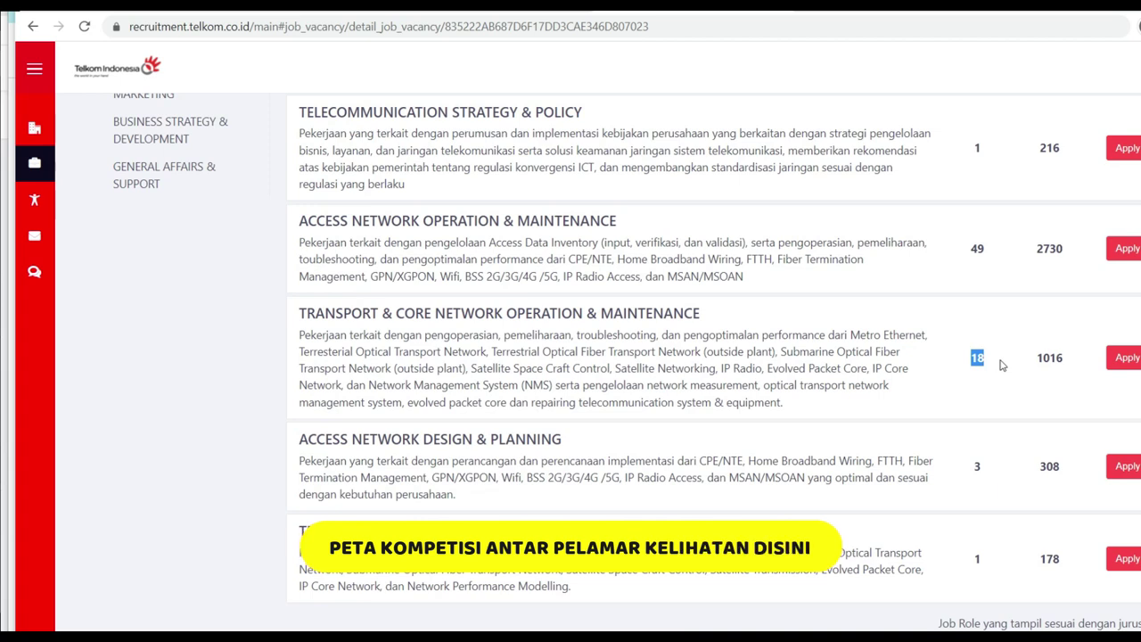
left_click_drag(971, 247, 990, 250)
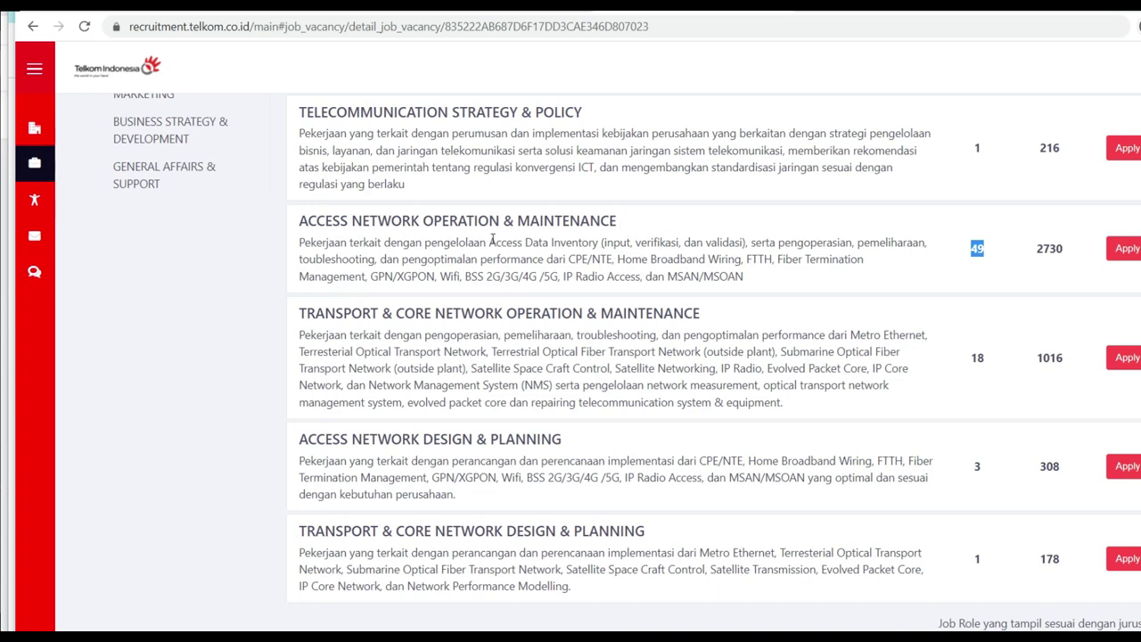
left_click_drag(1035, 260, 1064, 256)
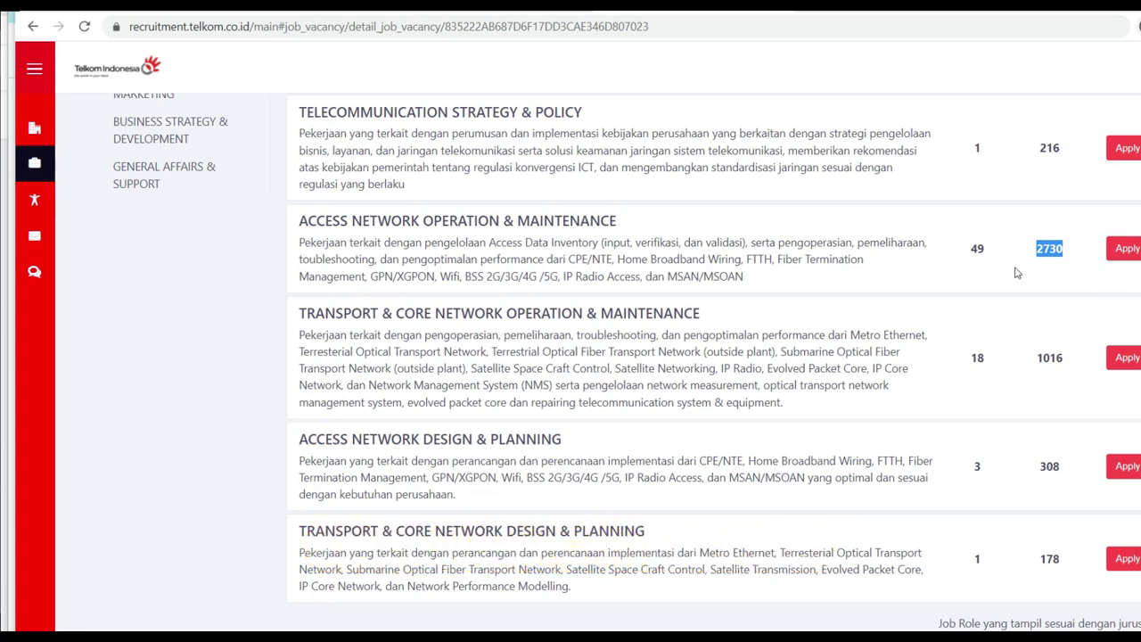
left_click_drag(298, 253, 821, 279)
left_click_drag(896, 257, 878, 300)
Step: Review the remaining roles, noting the last role's quota 1 with 178 applicants
scroll(1019, 299, "down", 3)
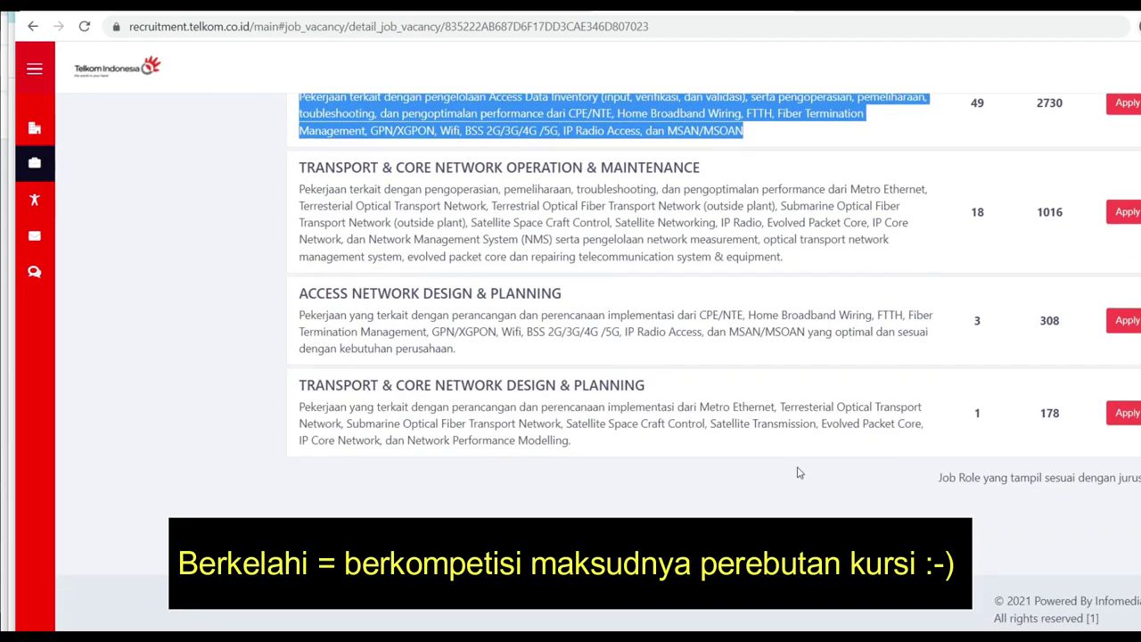
scroll(963, 474, "up", 8)
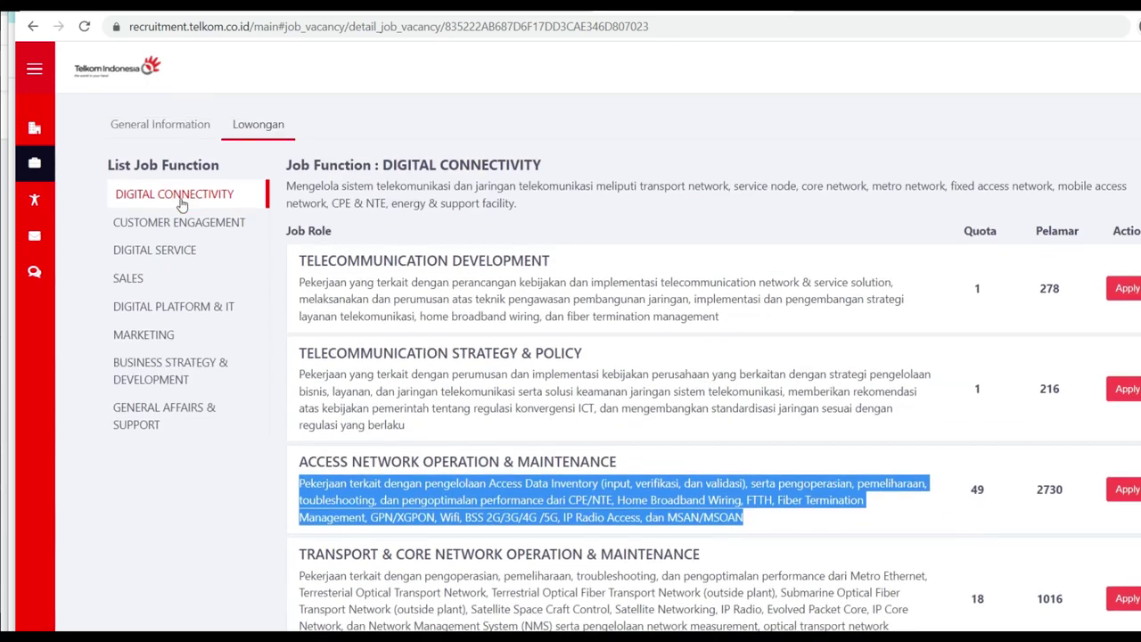
scroll(380, 189, "down", 3)
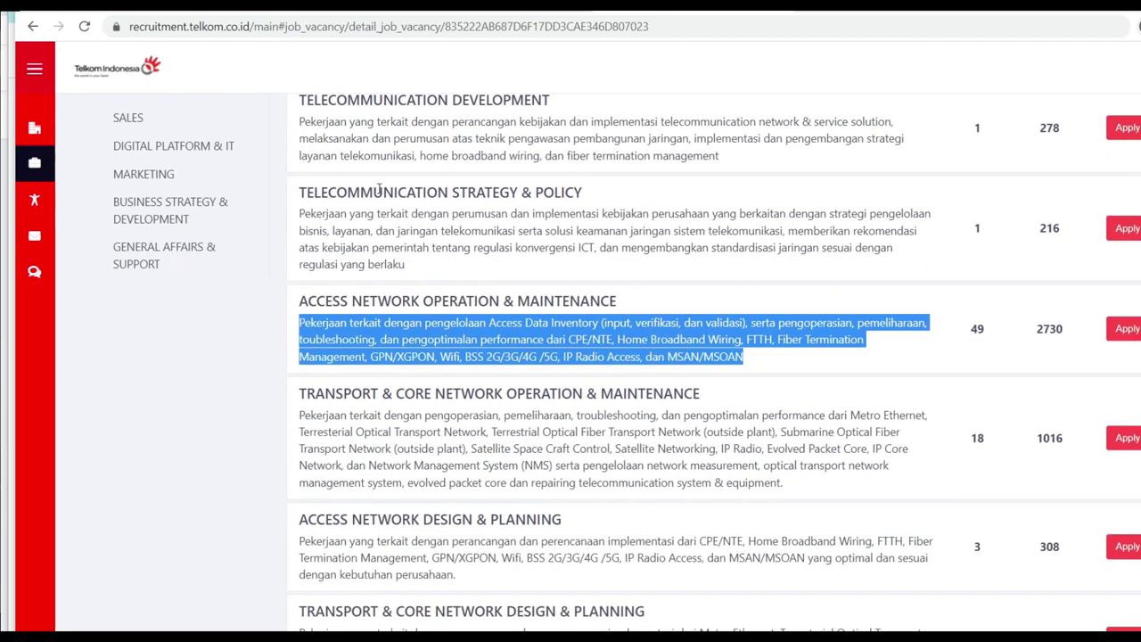
scroll(405, 377, "down", 5)
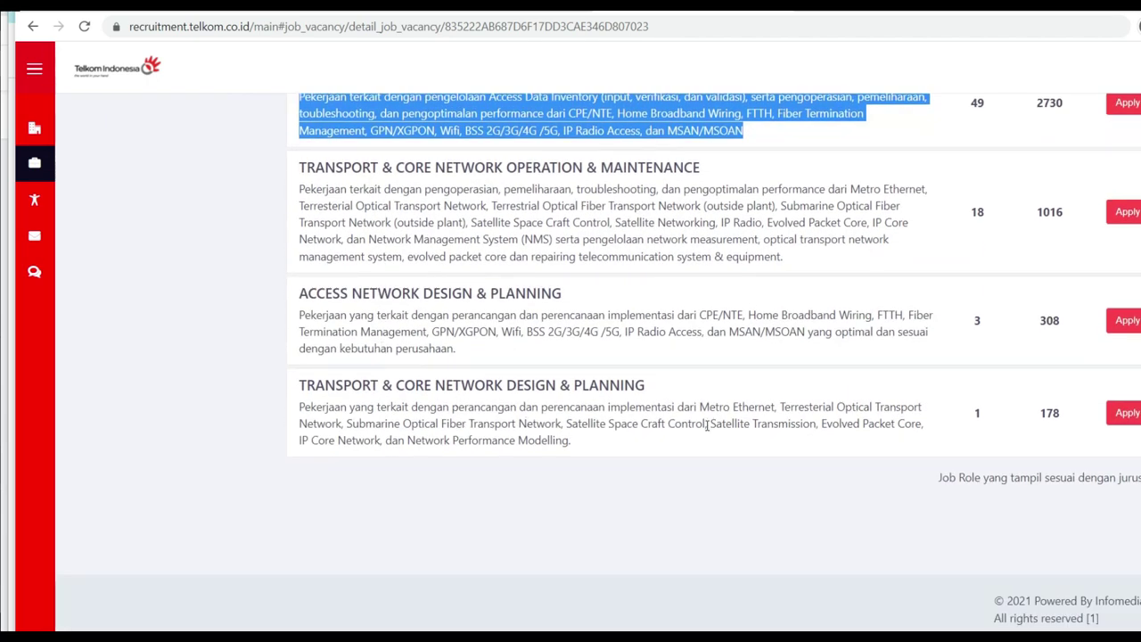
scroll(631, 426, "up", 8)
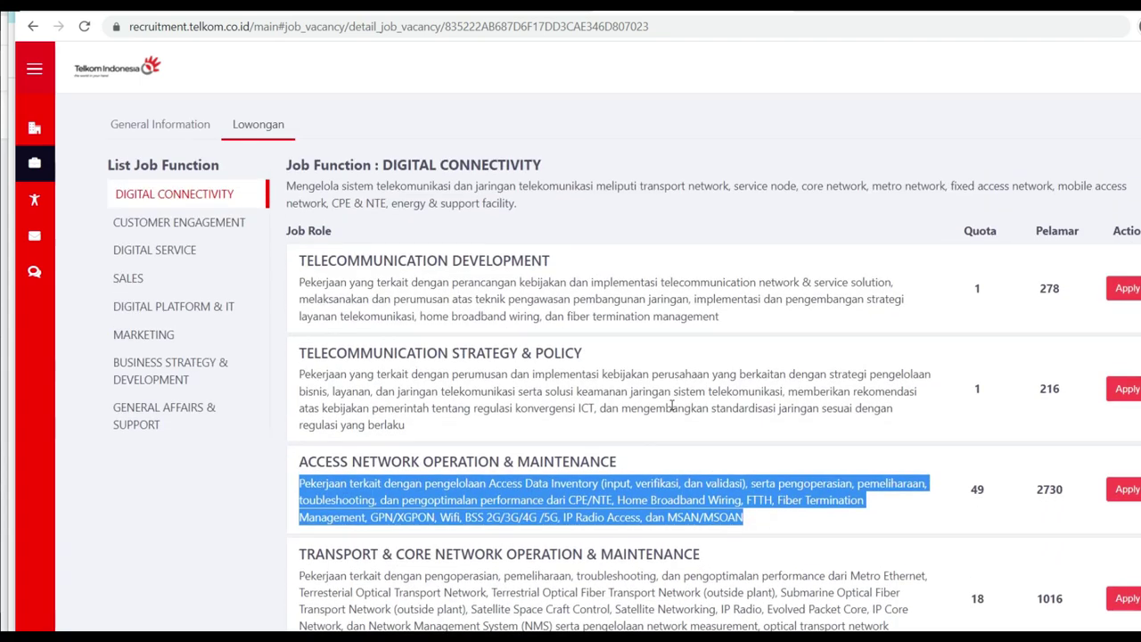
left_click(668, 406)
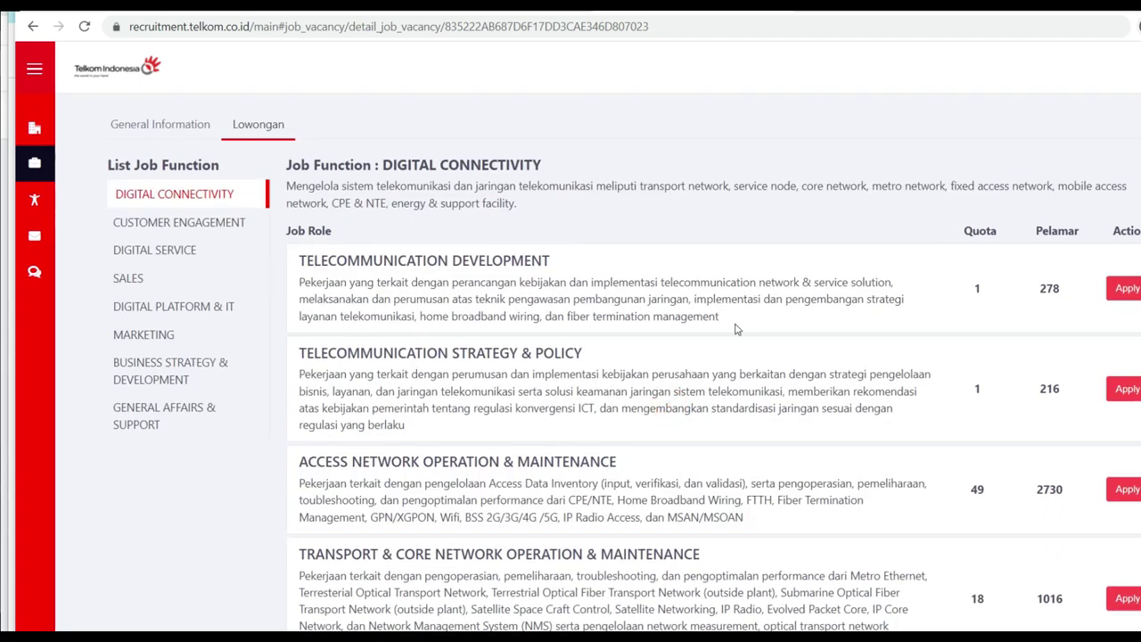
left_click_drag(319, 254, 534, 352)
left_click(861, 376)
scroll(983, 331, "down", 4)
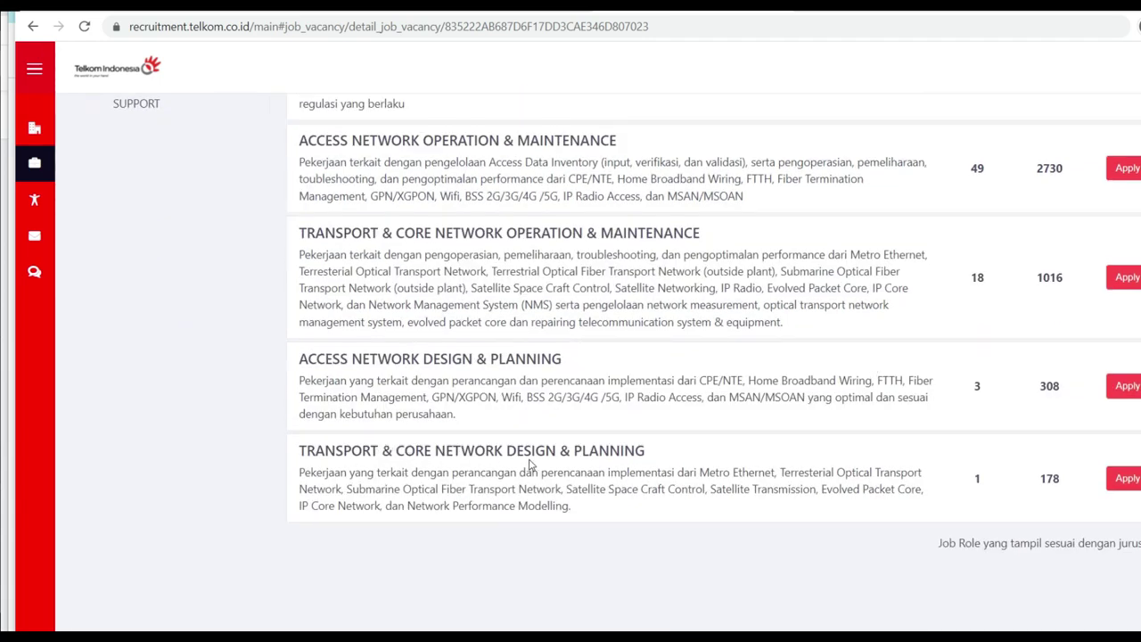
left_click_drag(1037, 485, 1071, 485)
left_click_drag(980, 494, 987, 491)
scroll(1036, 484, "up", 4)
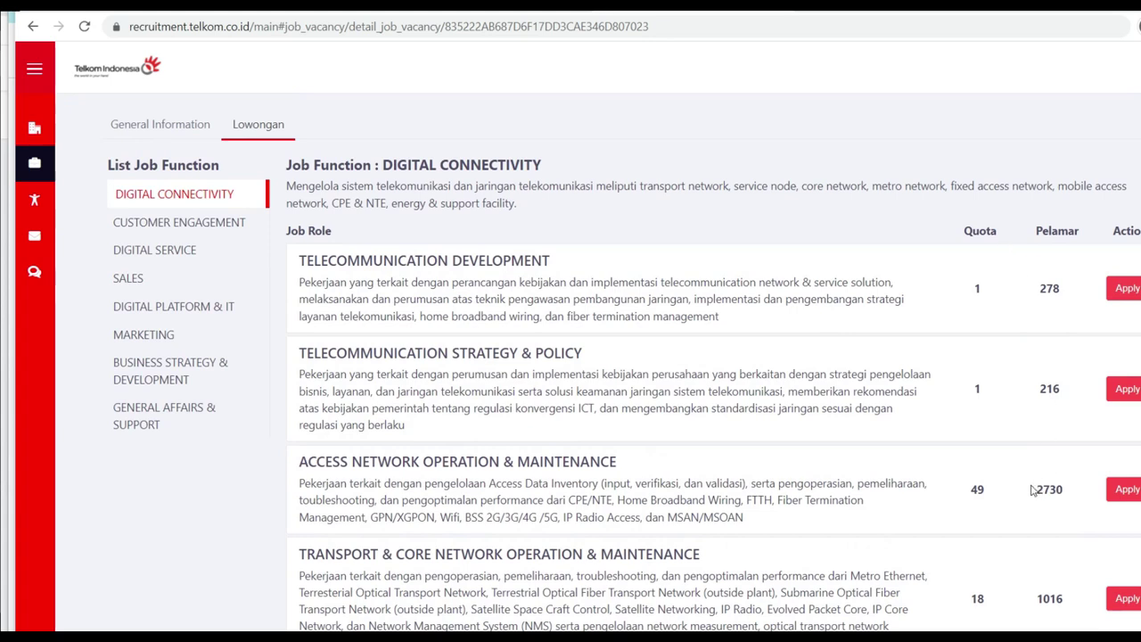
left_click_drag(968, 492, 1069, 496)
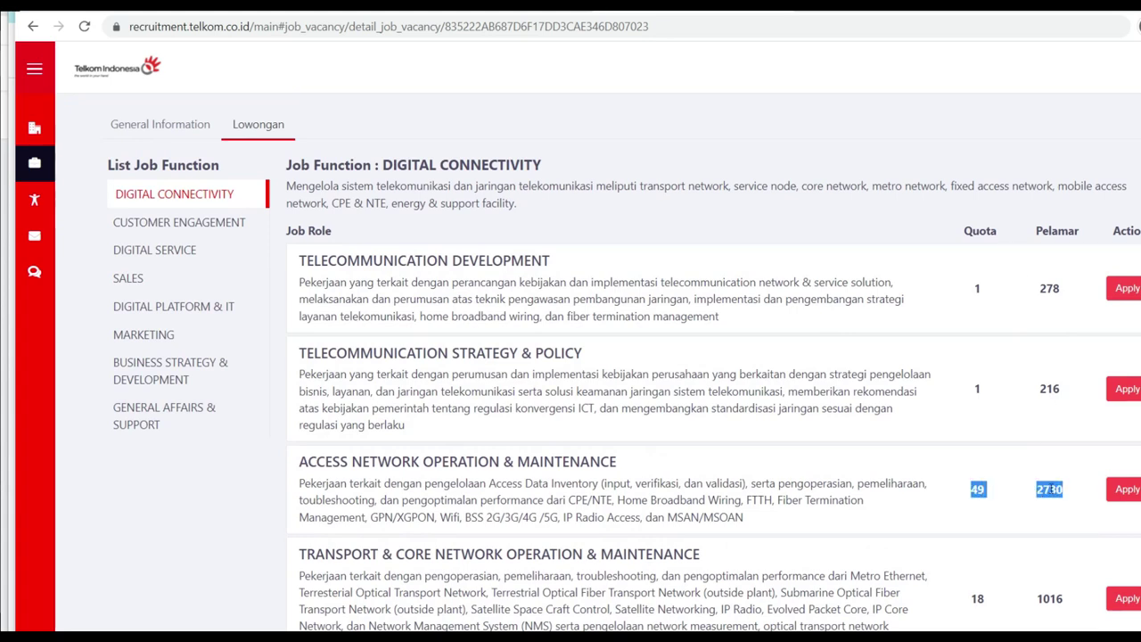
Step: Apply for the Transport & Core Network Design & Planning role
scroll(958, 458, "down", 1)
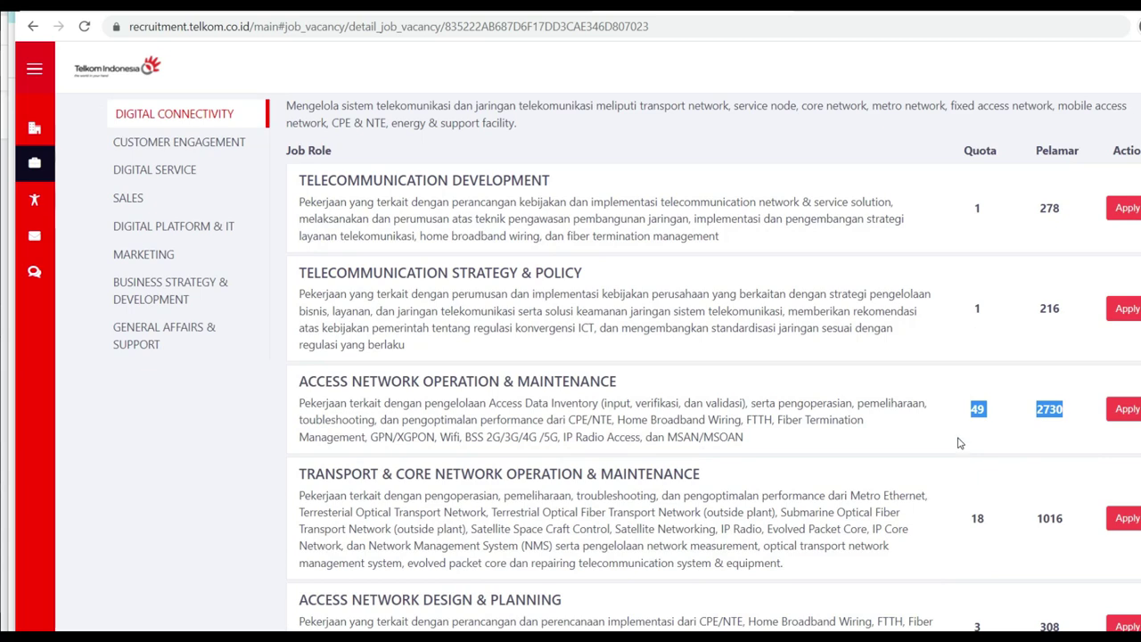
scroll(1011, 419, "down", 2)
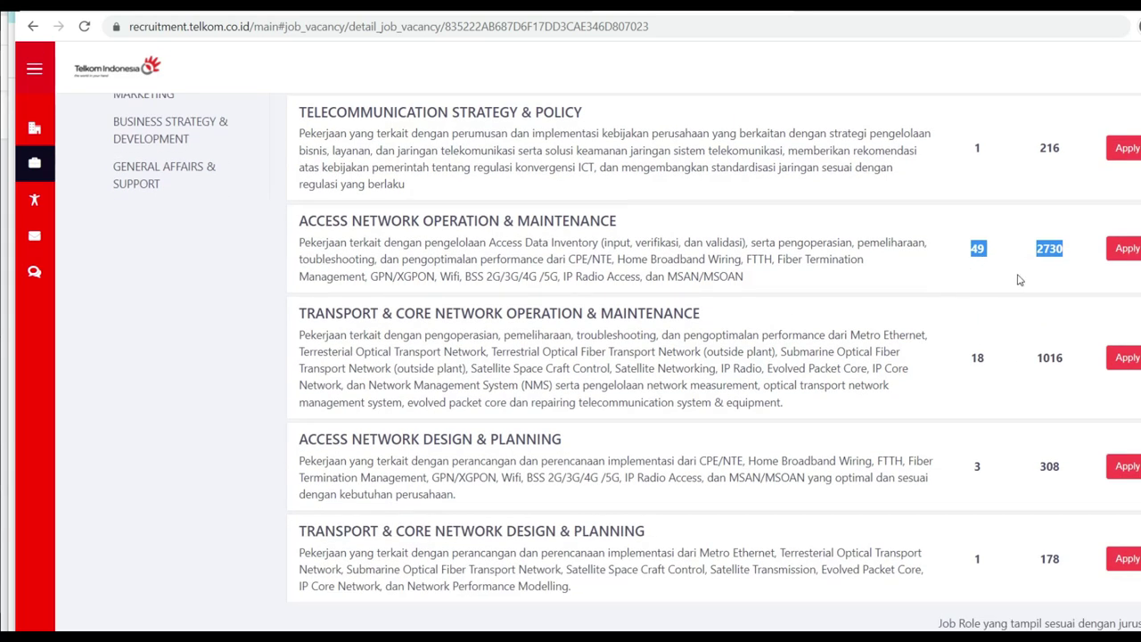
scroll(1066, 301, "down", 2)
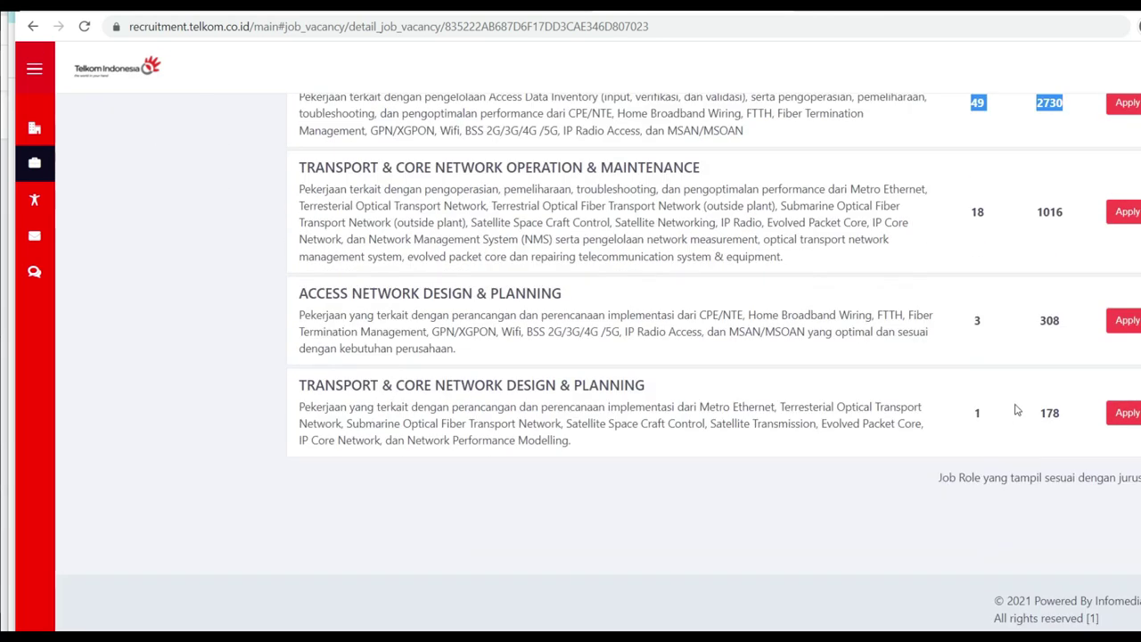
left_click(1013, 411)
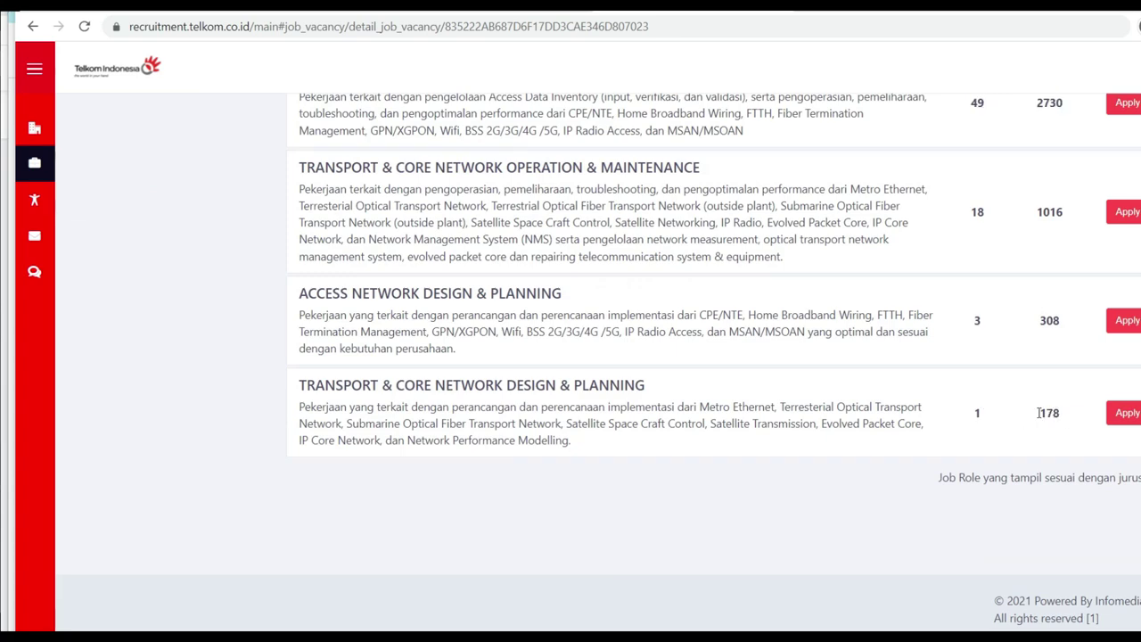
scroll(955, 357, "up", 5)
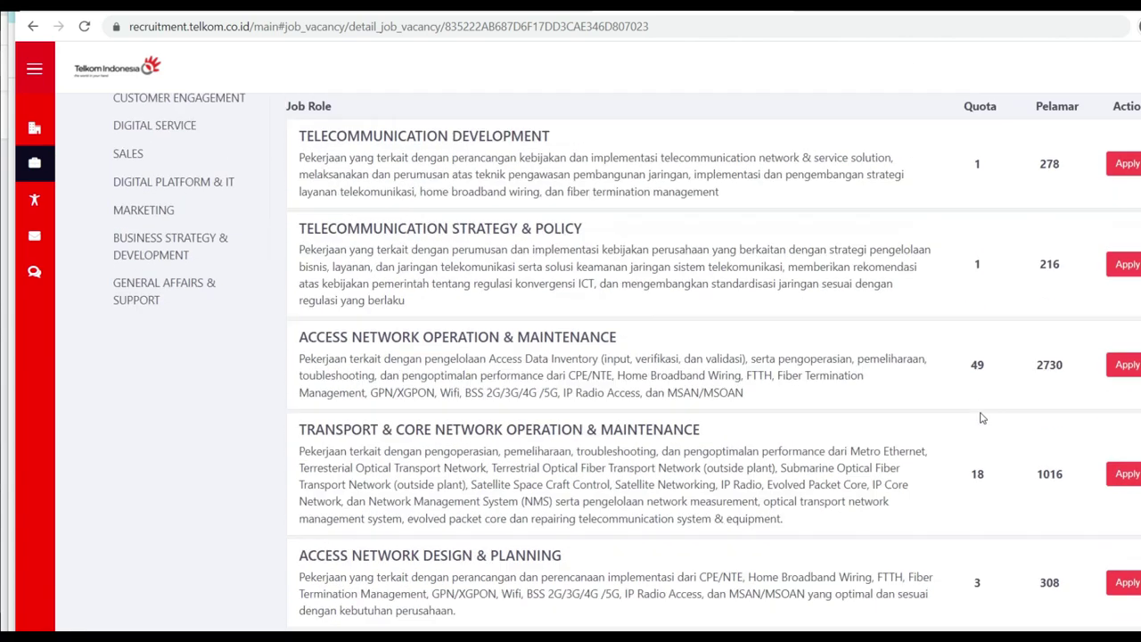
scroll(1038, 469, "down", 4)
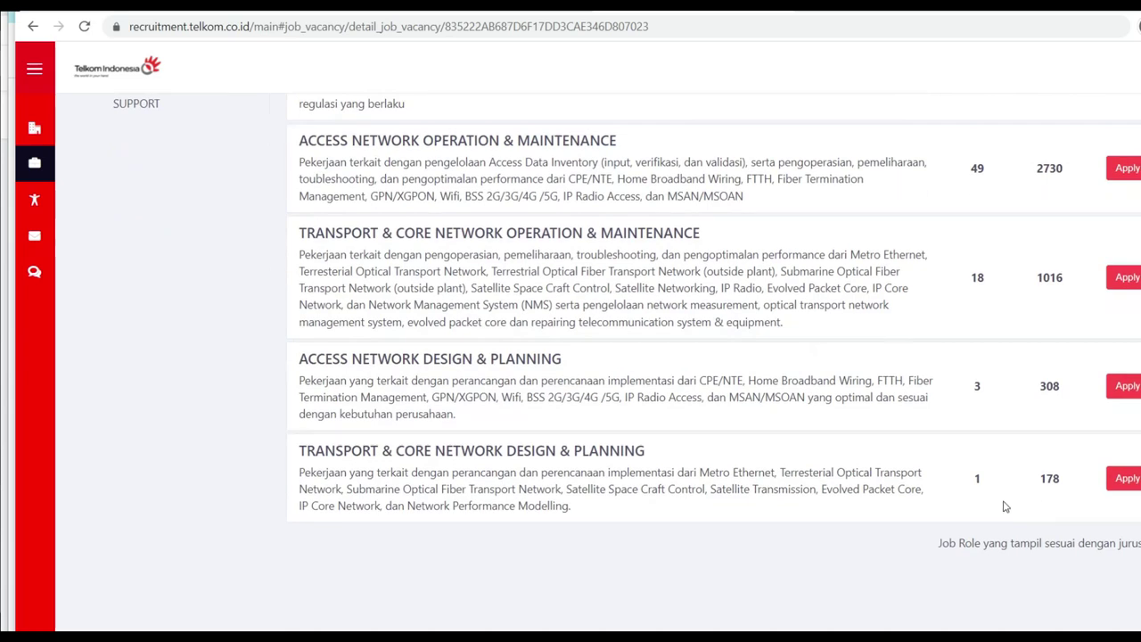
left_click(1128, 478)
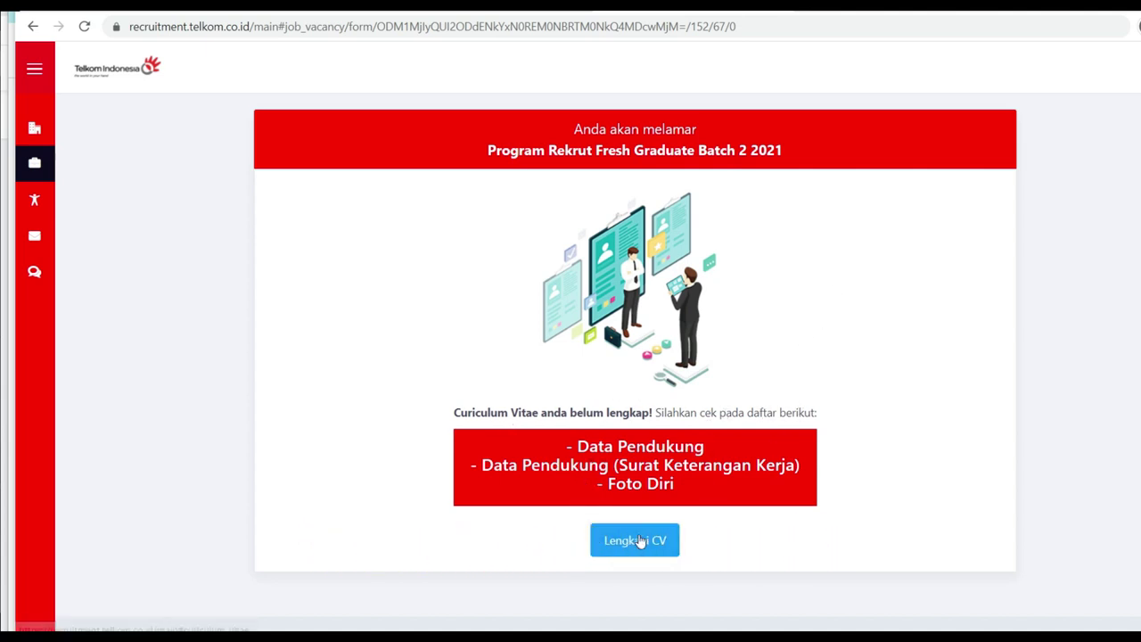
Step: Review the incomplete-CV notice listing missing Data Pendukung and Foto Diri, then return to the vacancy
left_click(635, 541)
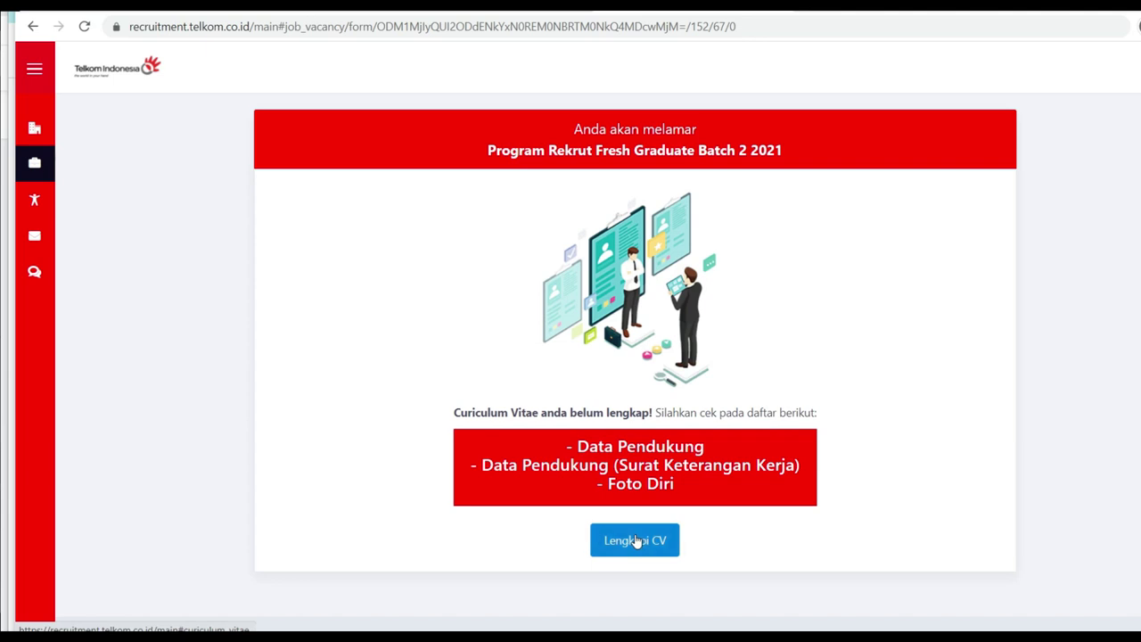
scroll(638, 539, "down", 1)
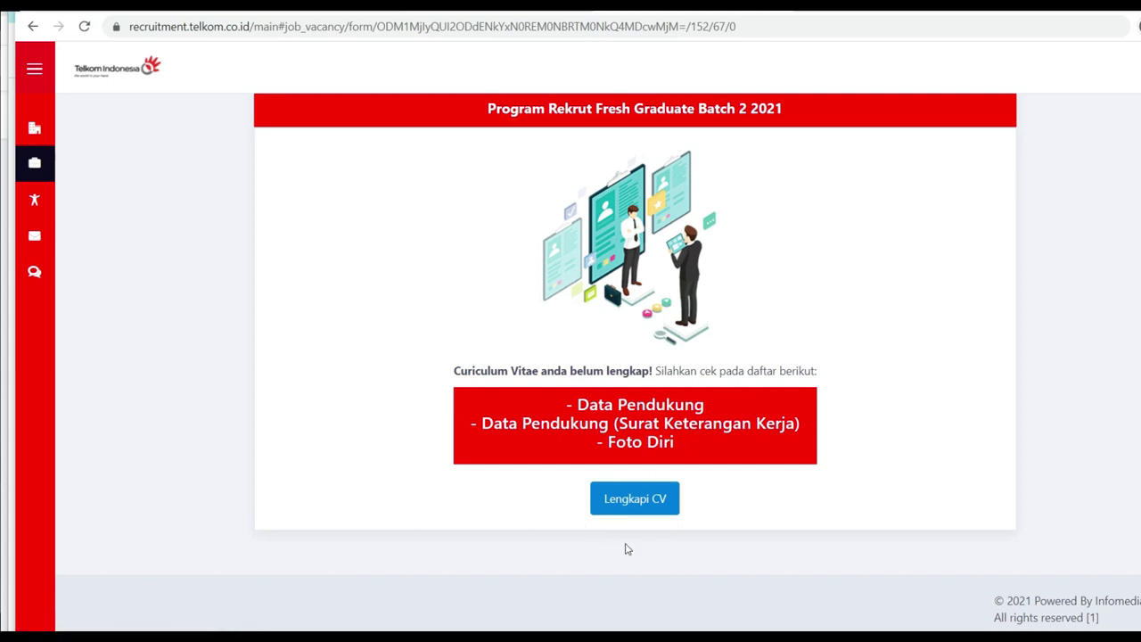
left_click_drag(499, 153, 784, 110)
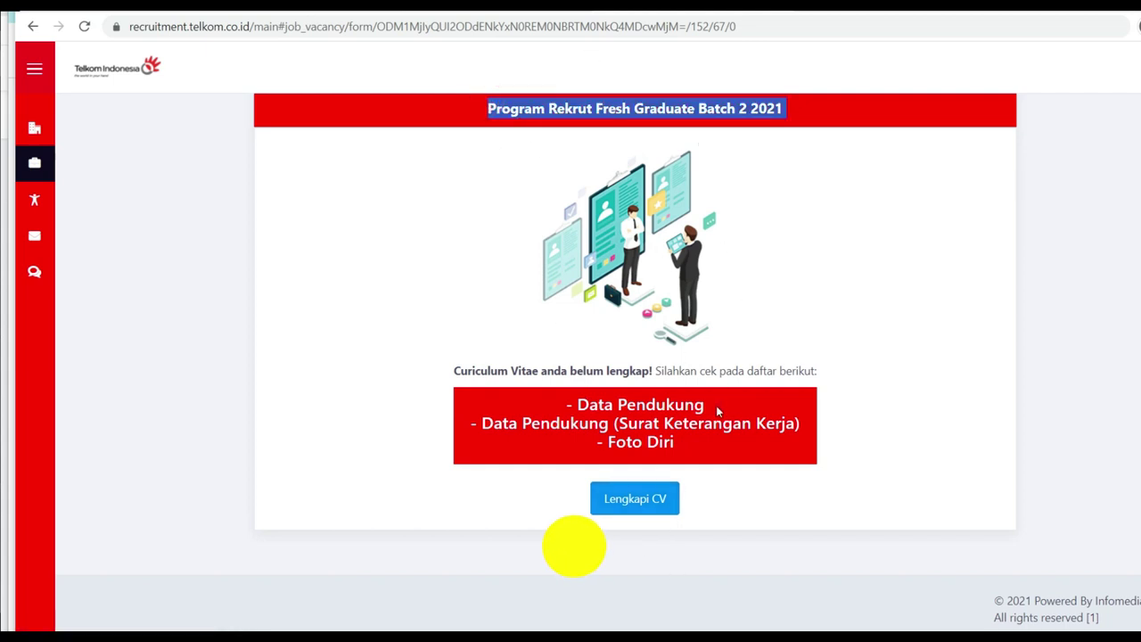
left_click(720, 408)
left_click_drag(451, 367, 644, 363)
left_click(791, 374)
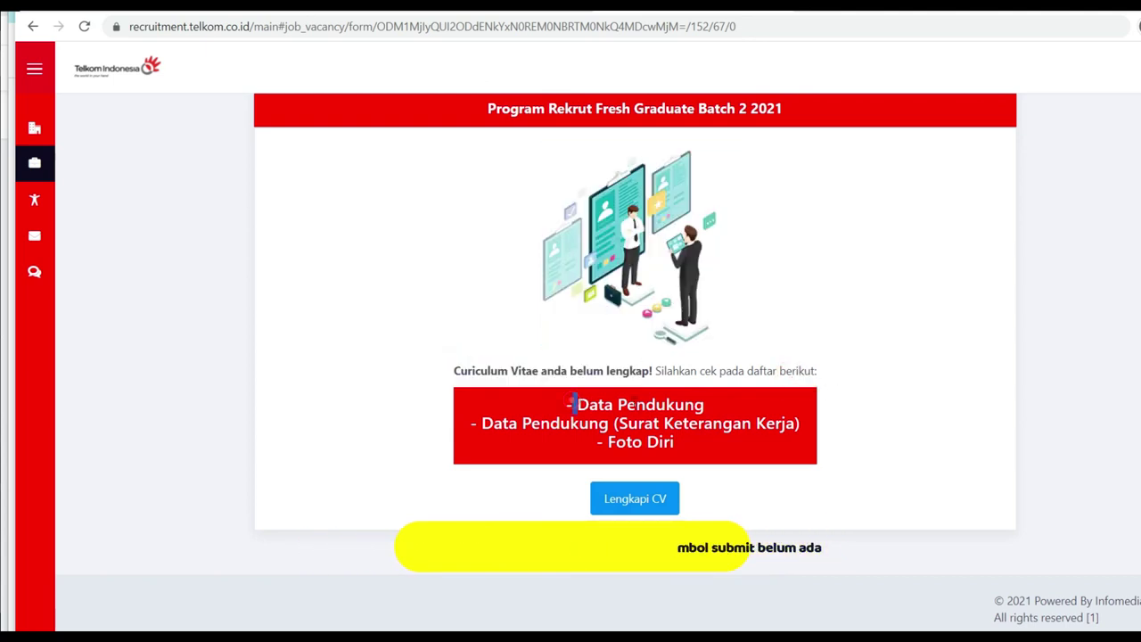
left_click_drag(573, 404, 713, 425)
left_click_drag(590, 452, 675, 446)
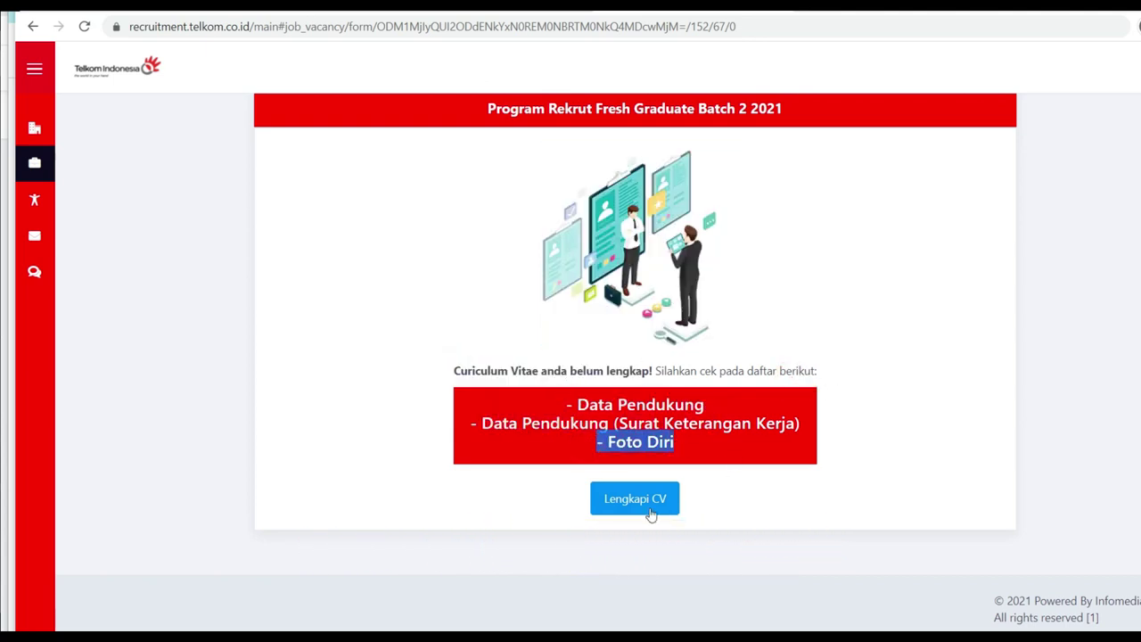
scroll(954, 347, "up", 1)
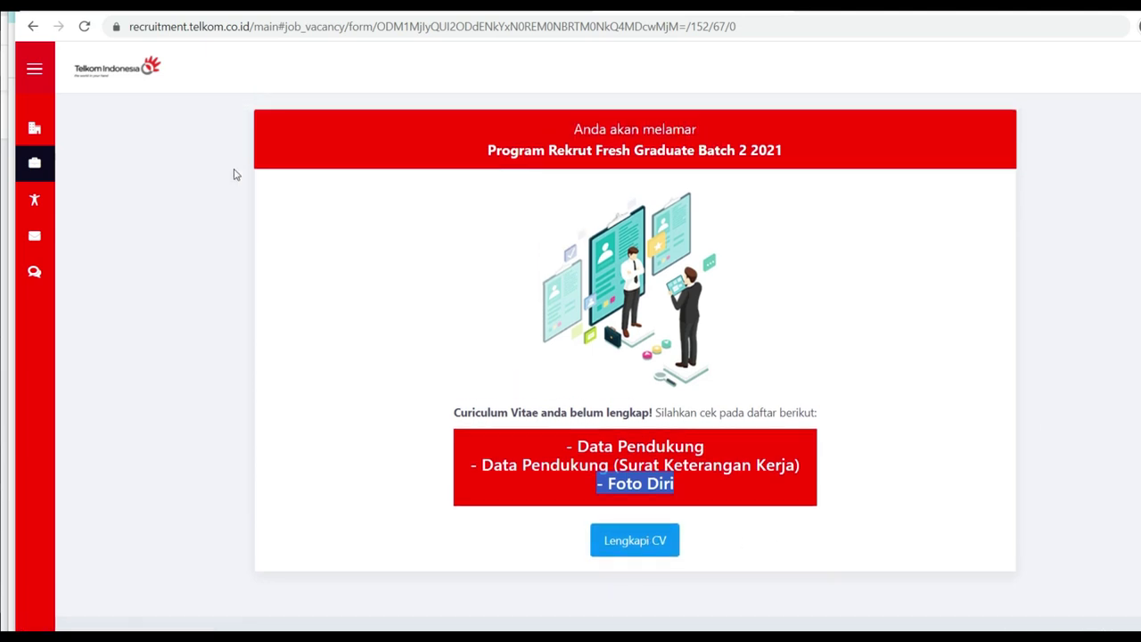
left_click(33, 27)
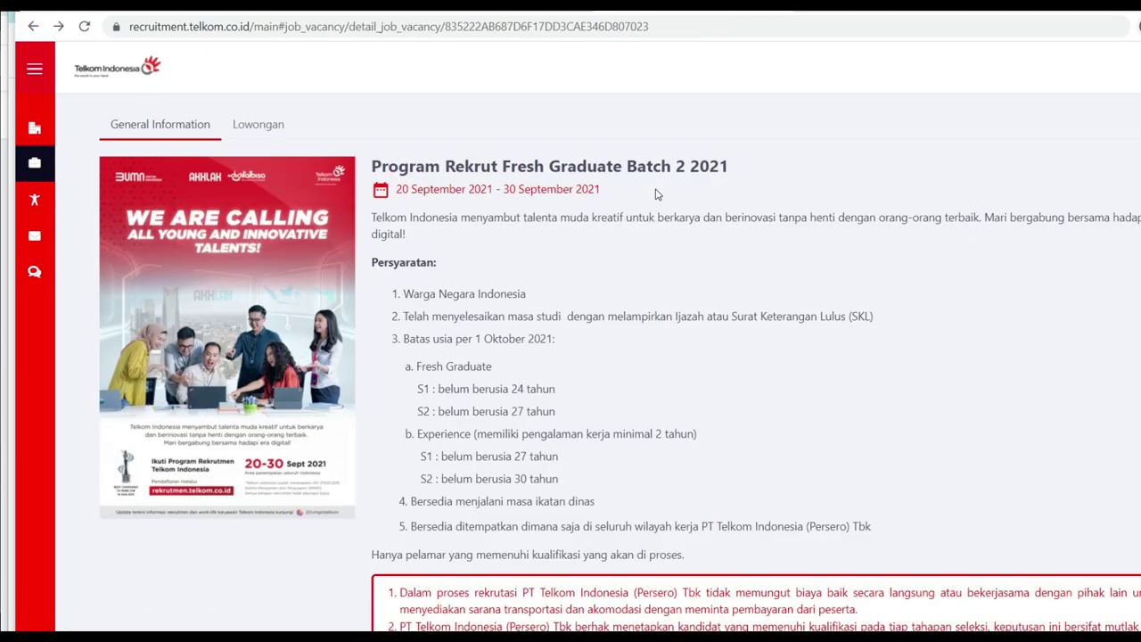
left_click(271, 129)
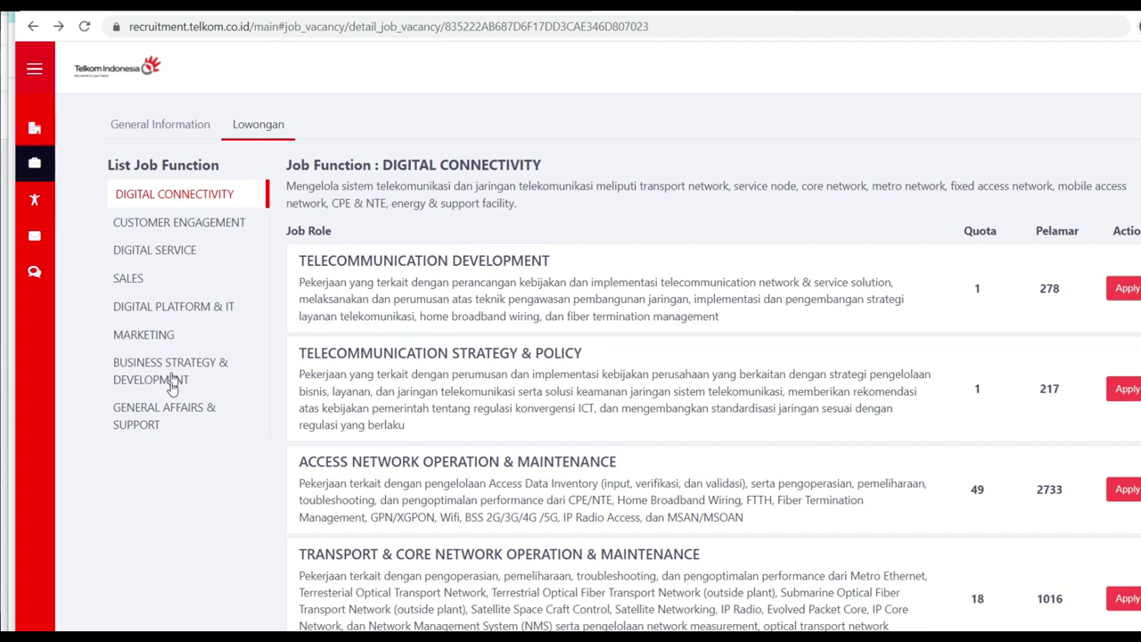
left_click(132, 279)
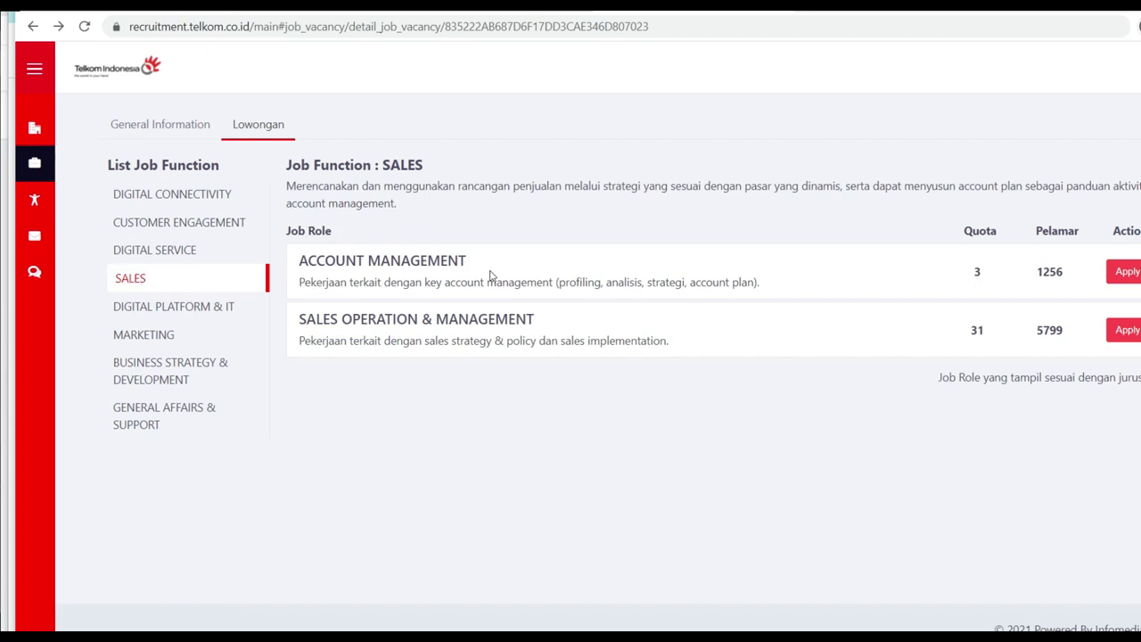
left_click_drag(361, 262, 467, 275)
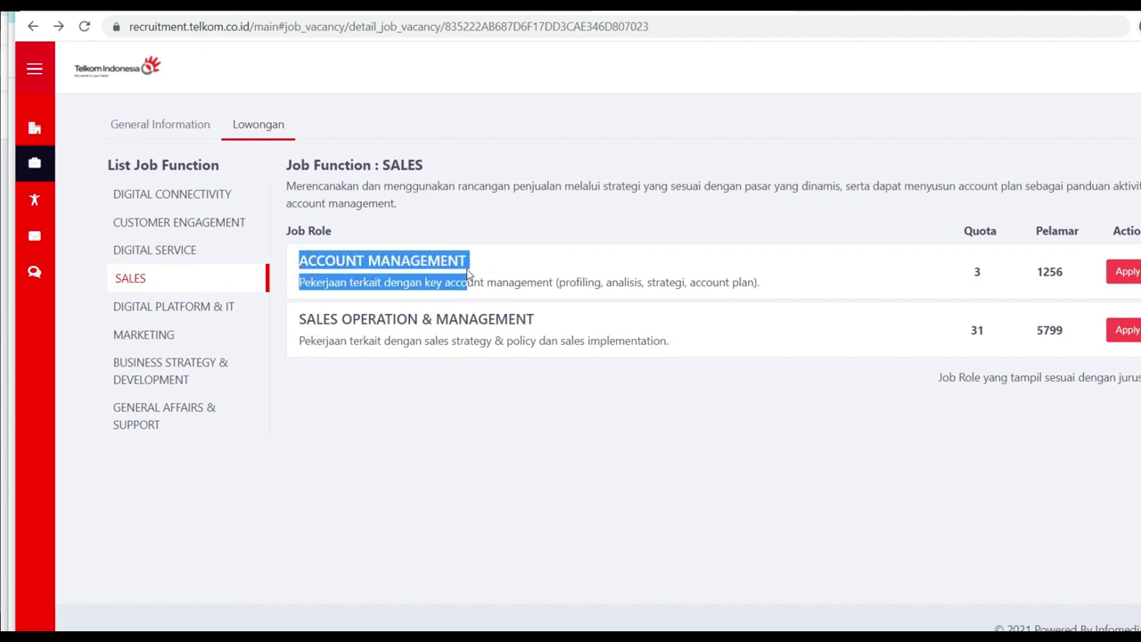
left_click(645, 254)
left_click(585, 276)
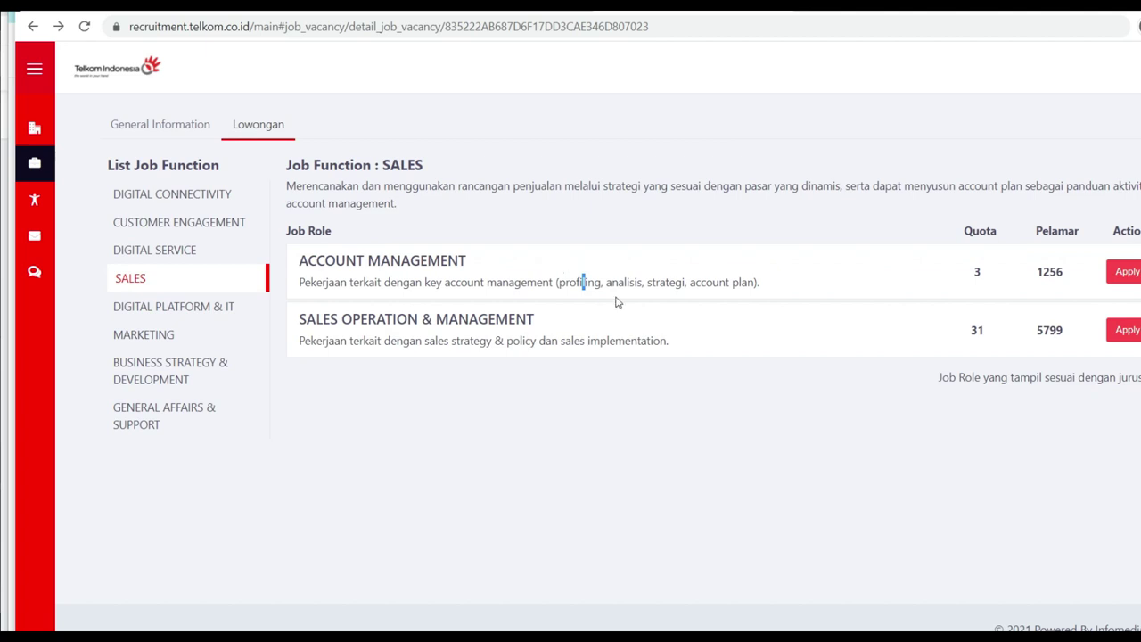
left_click_drag(1035, 277, 1061, 268)
double_click(981, 283)
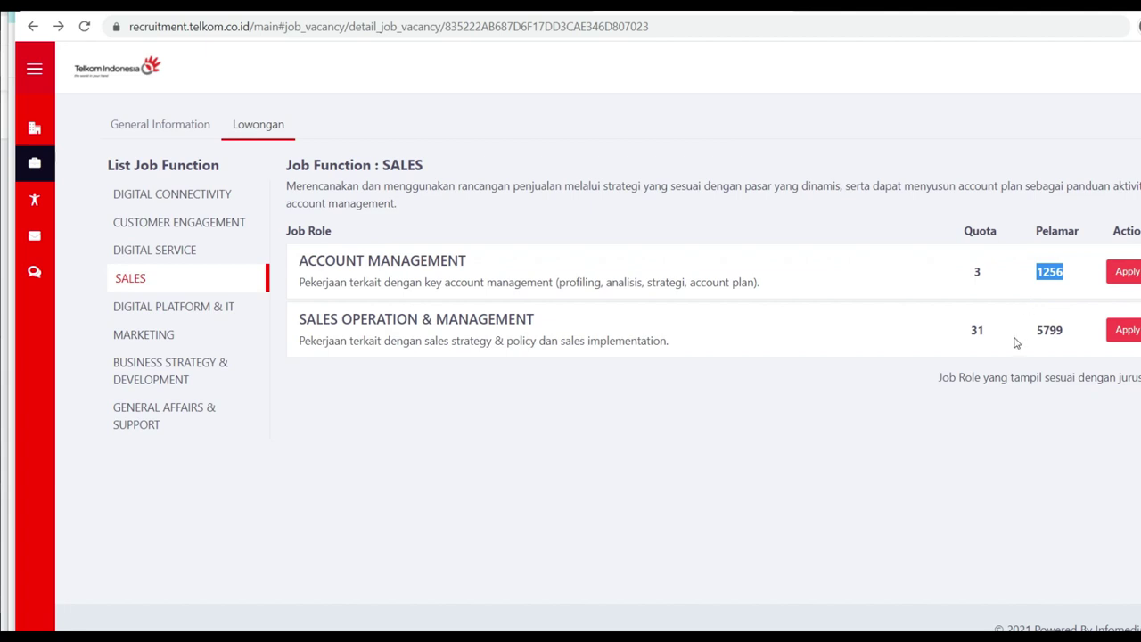
left_click_drag(1036, 331, 1074, 331)
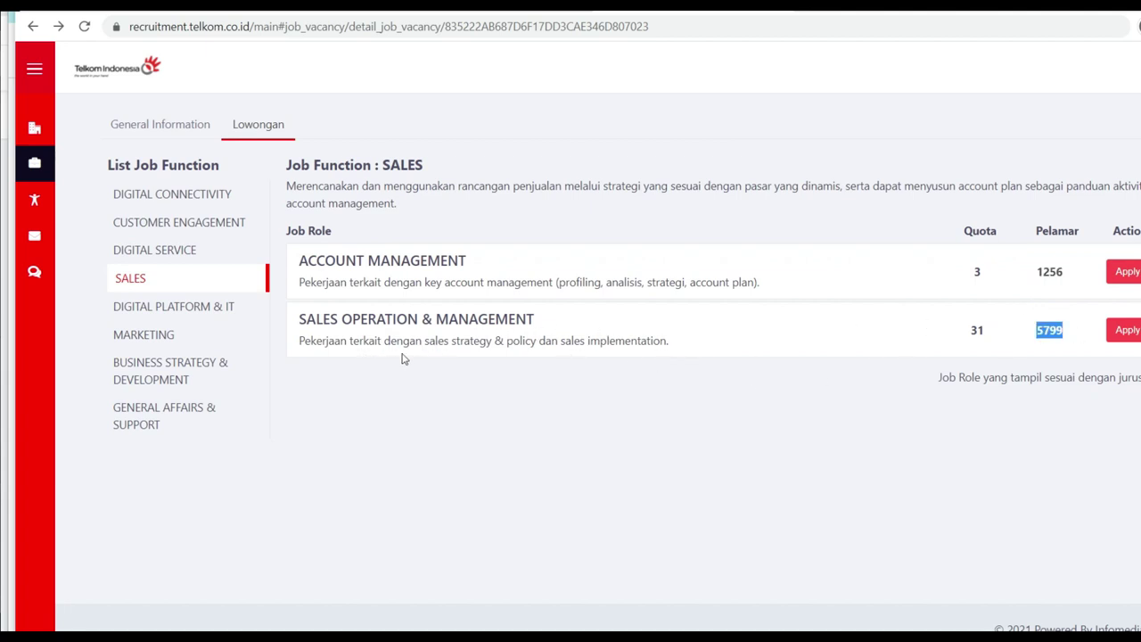
left_click_drag(410, 346, 580, 346)
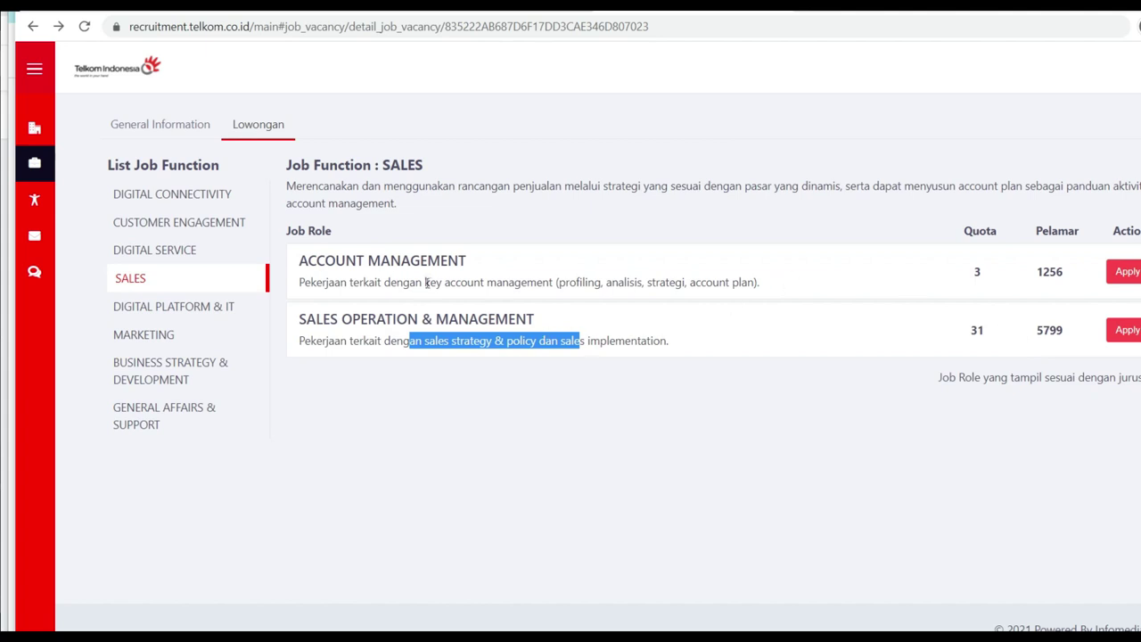
Step: Apply for the Account Management role and follow Lengkapi CV to see the missing details
left_click(1127, 272)
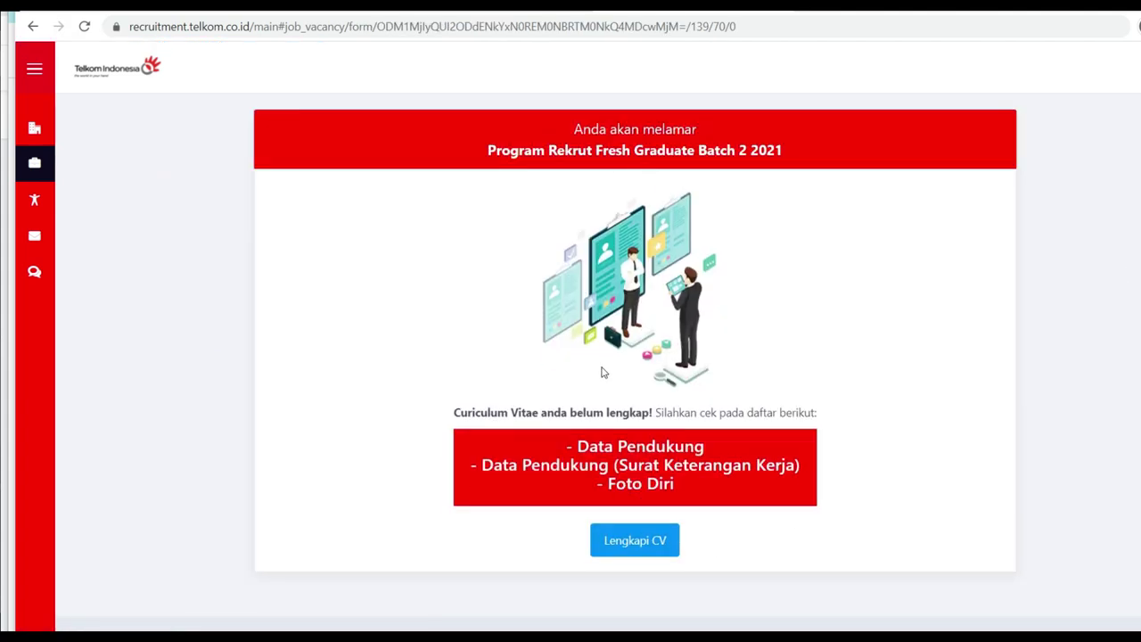
scroll(601, 372, "down", 1)
left_click(632, 502)
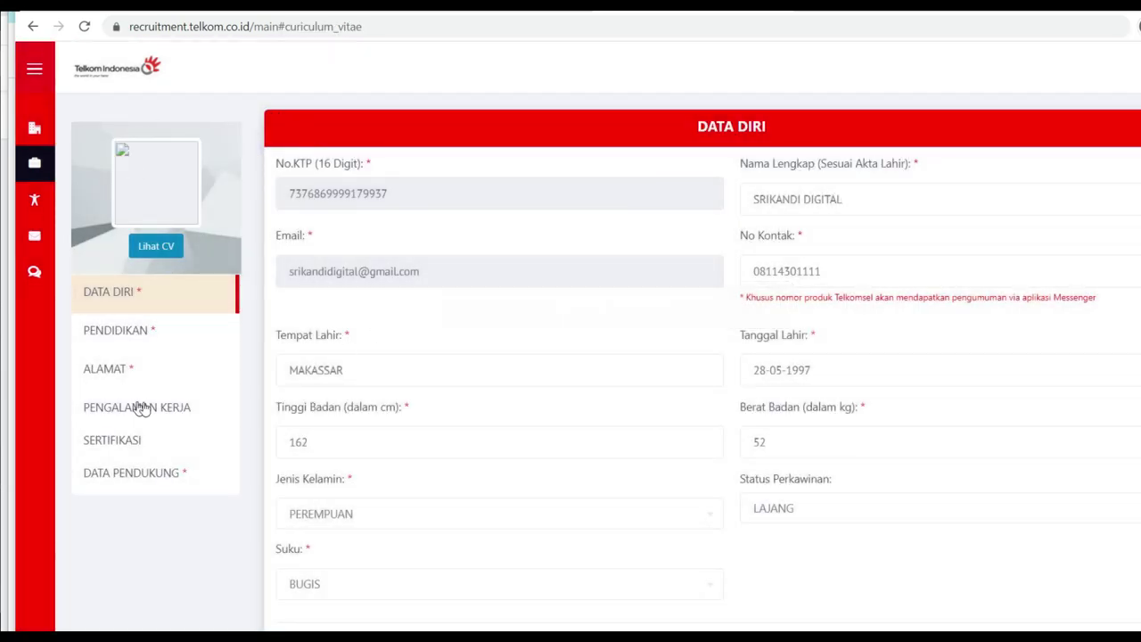
scroll(309, 255, "down", 4)
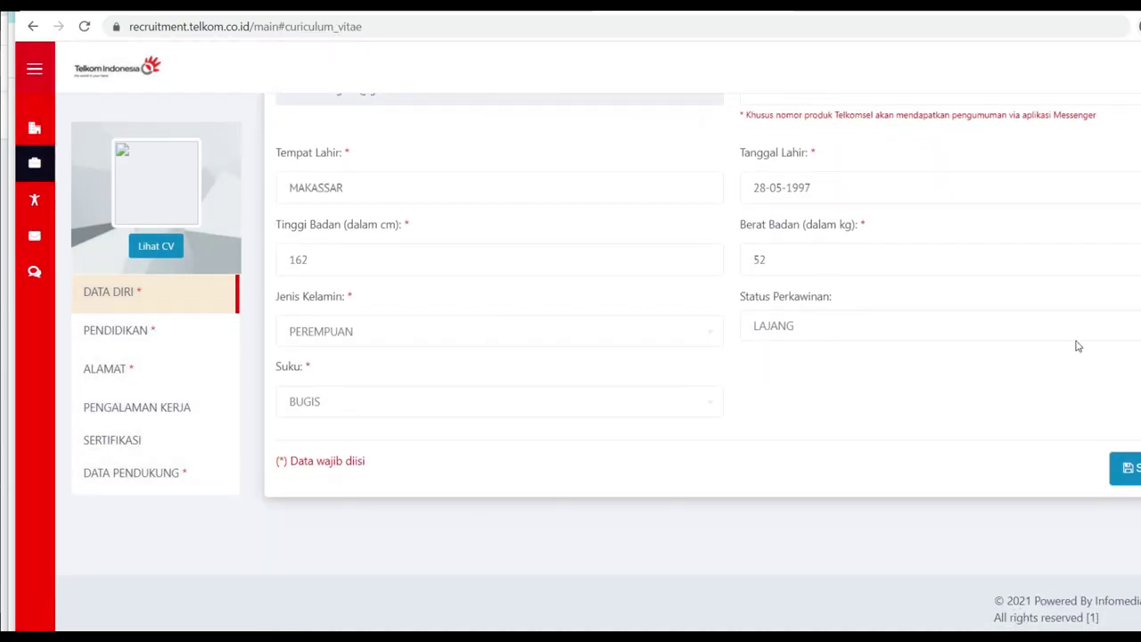
scroll(963, 440, "up", 4)
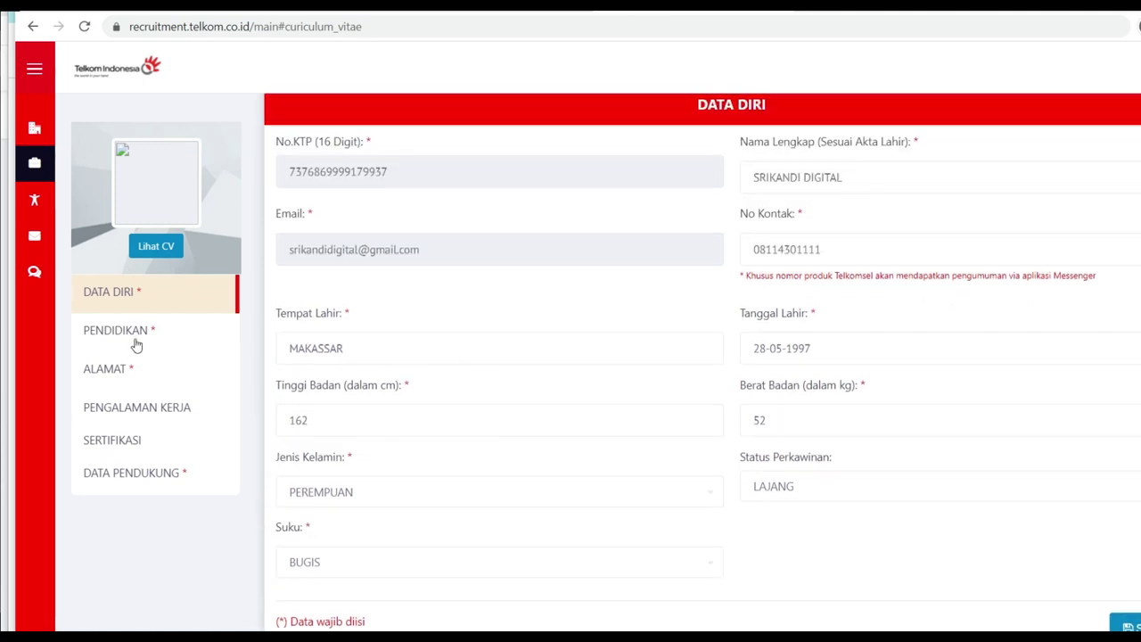
scroll(193, 471, "down", 4)
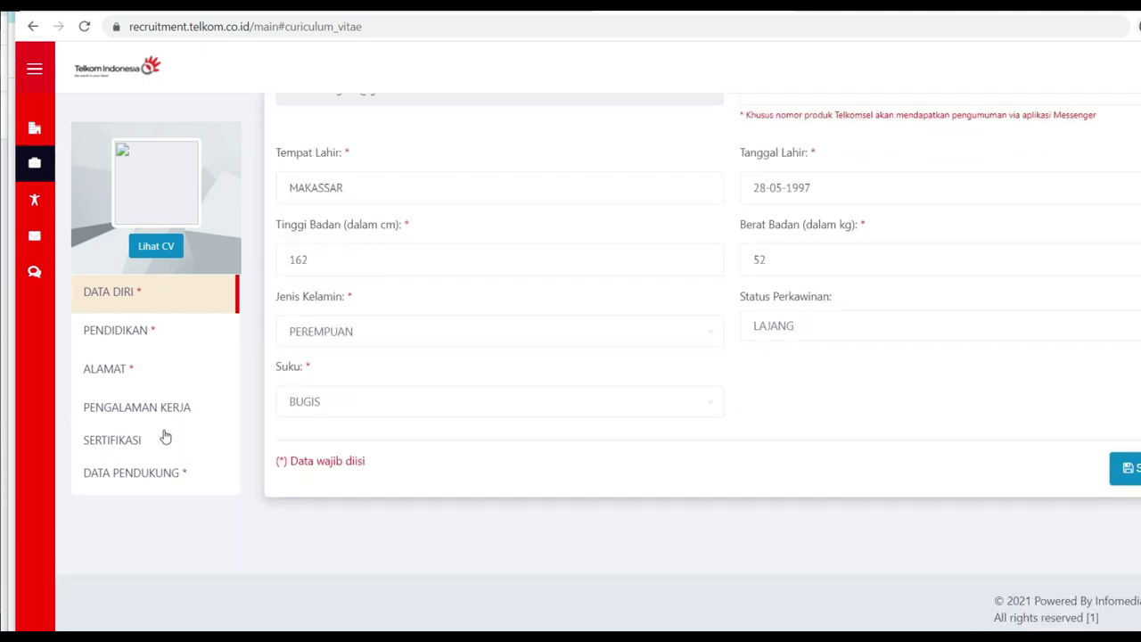
scroll(534, 395, "up", 4)
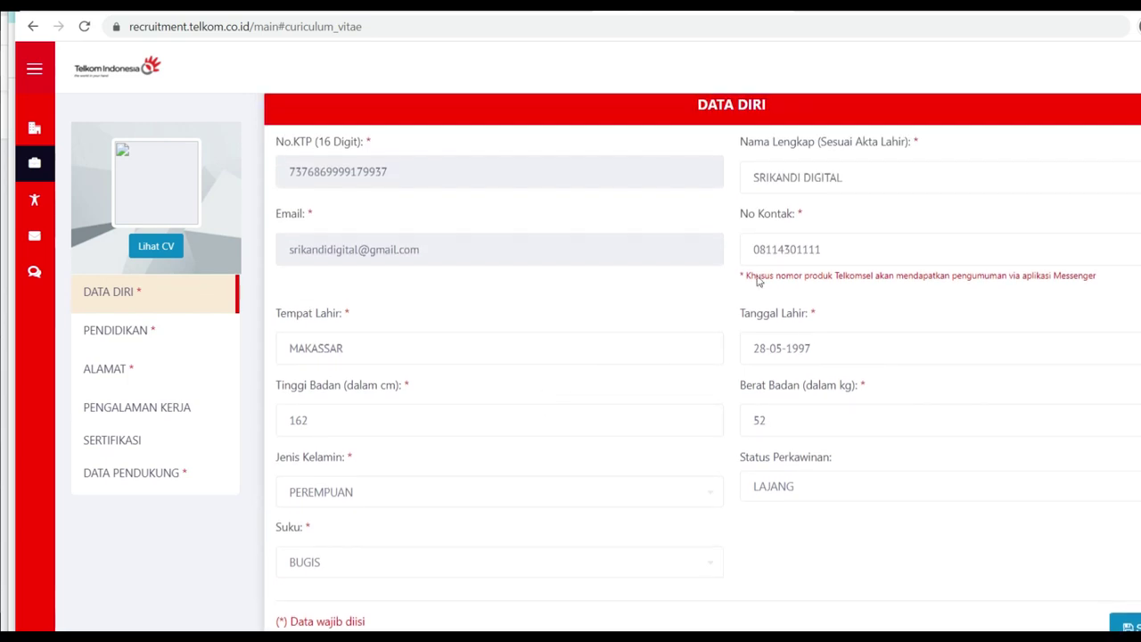
scroll(1105, 450, "down", 4)
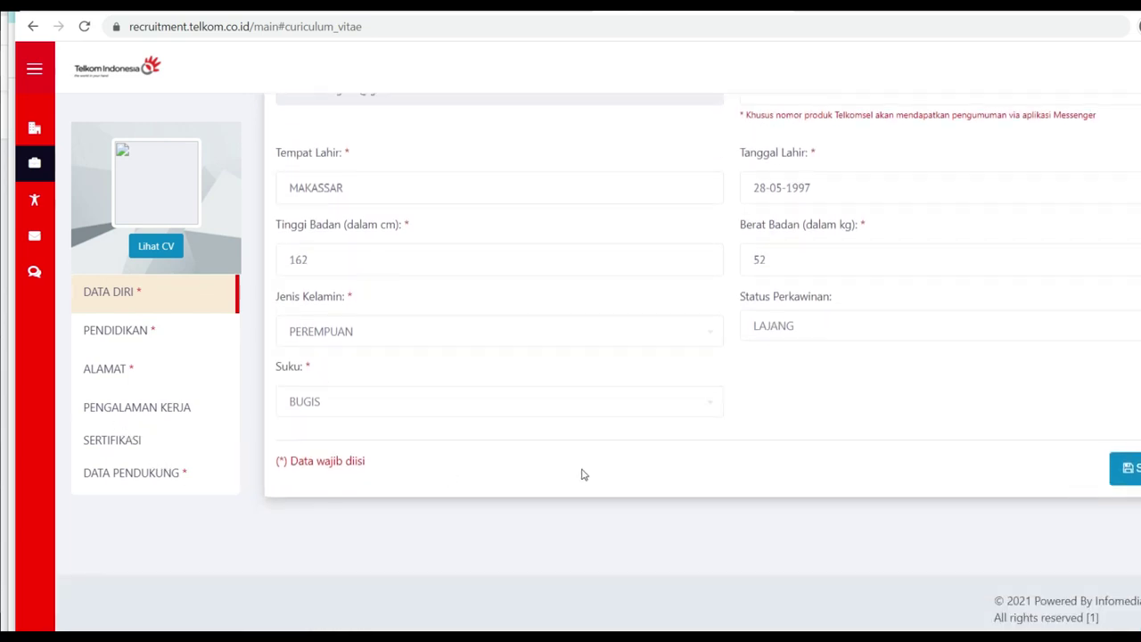
scroll(734, 365, "up", 4)
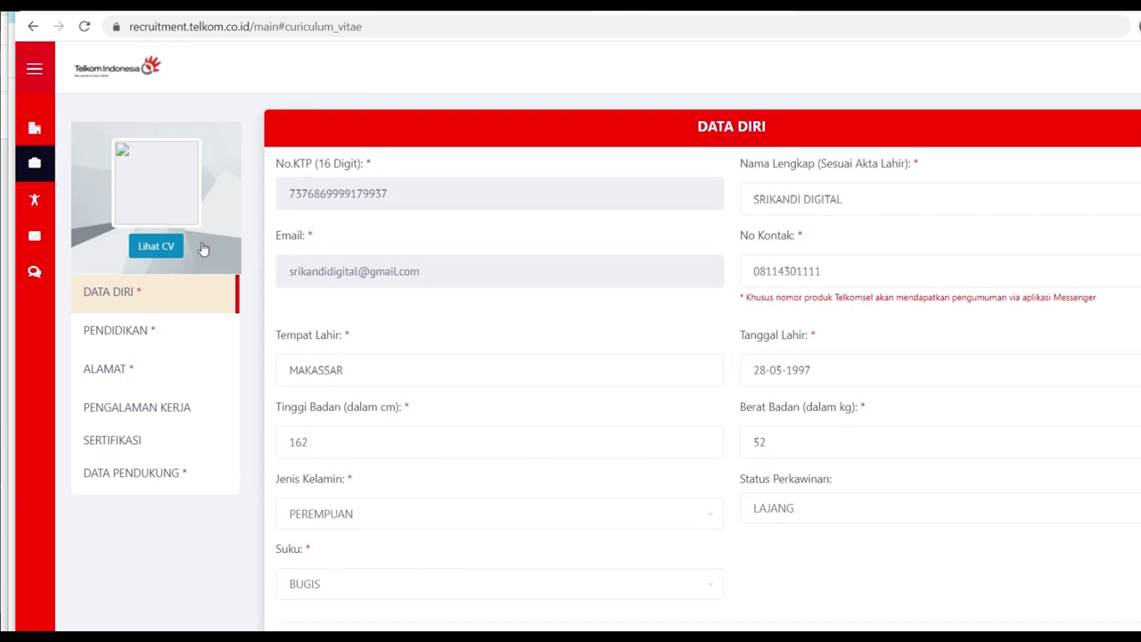
Step: Return to the Fresh Graduate Batch 2 2021 vacancy page via Lowongan and Back
mouse_move(89, 141)
left_click(94, 171)
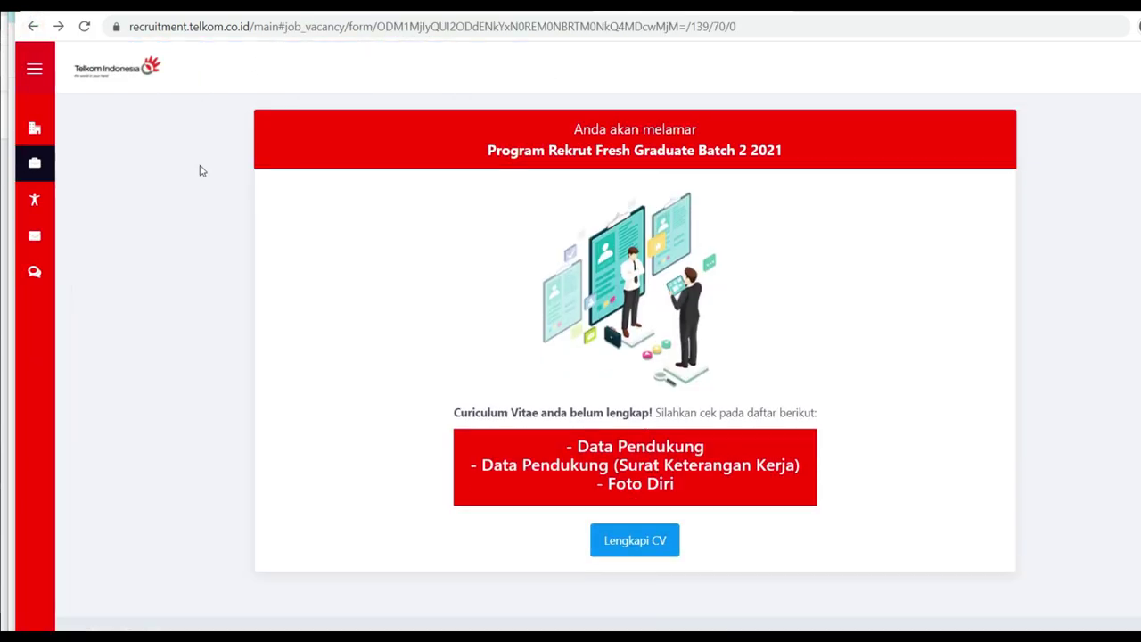
left_click(33, 27)
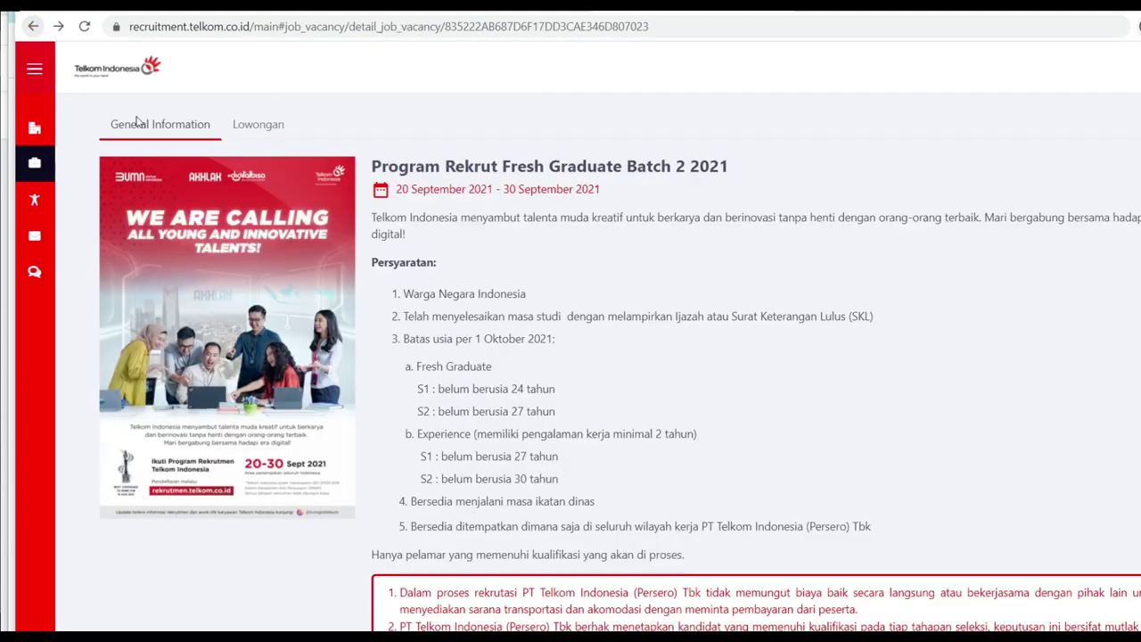
Step: Show the MARKETING job roles and review their 3236 applicant count and description
left_click(268, 127)
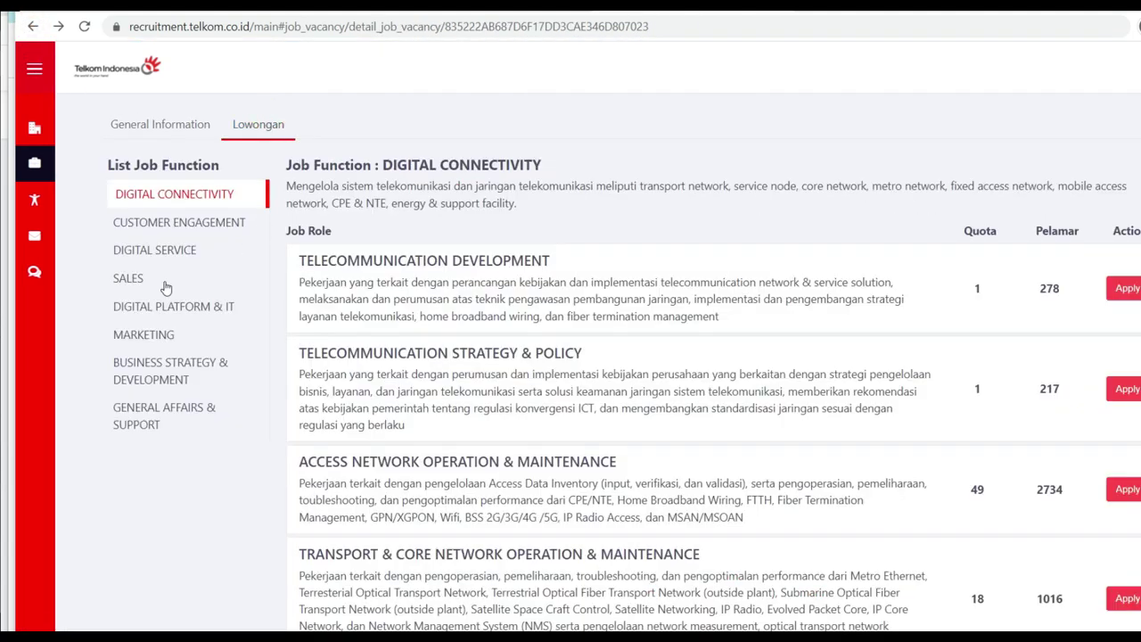
left_click(152, 336)
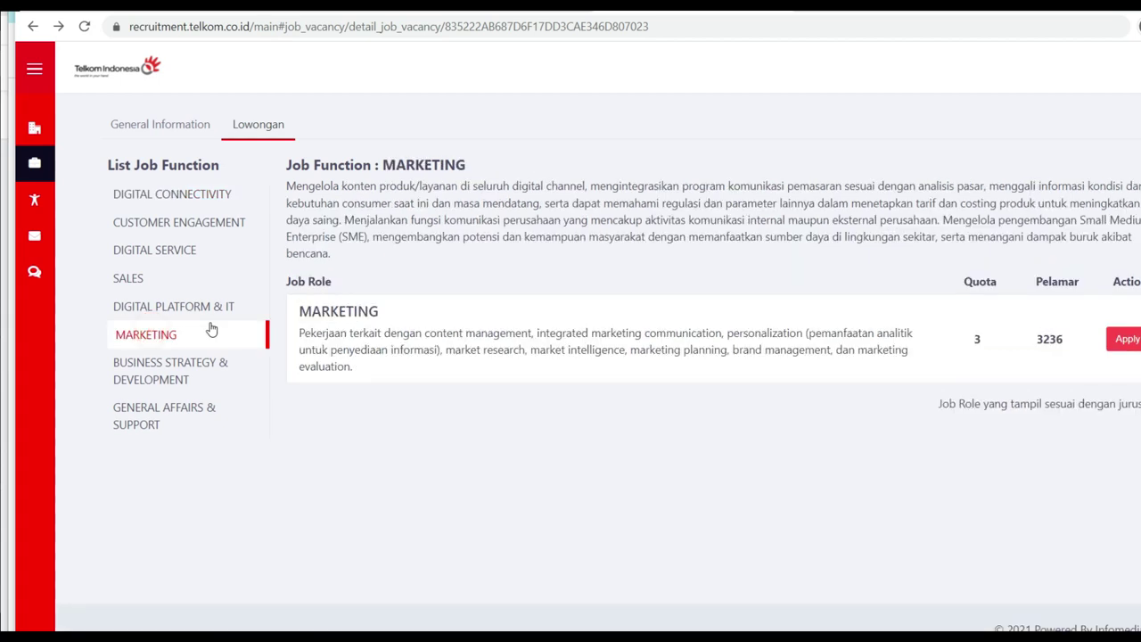
left_click_drag(1045, 338, 1069, 342)
double_click(1039, 337)
left_click(950, 399)
left_click_drag(303, 189, 1098, 236)
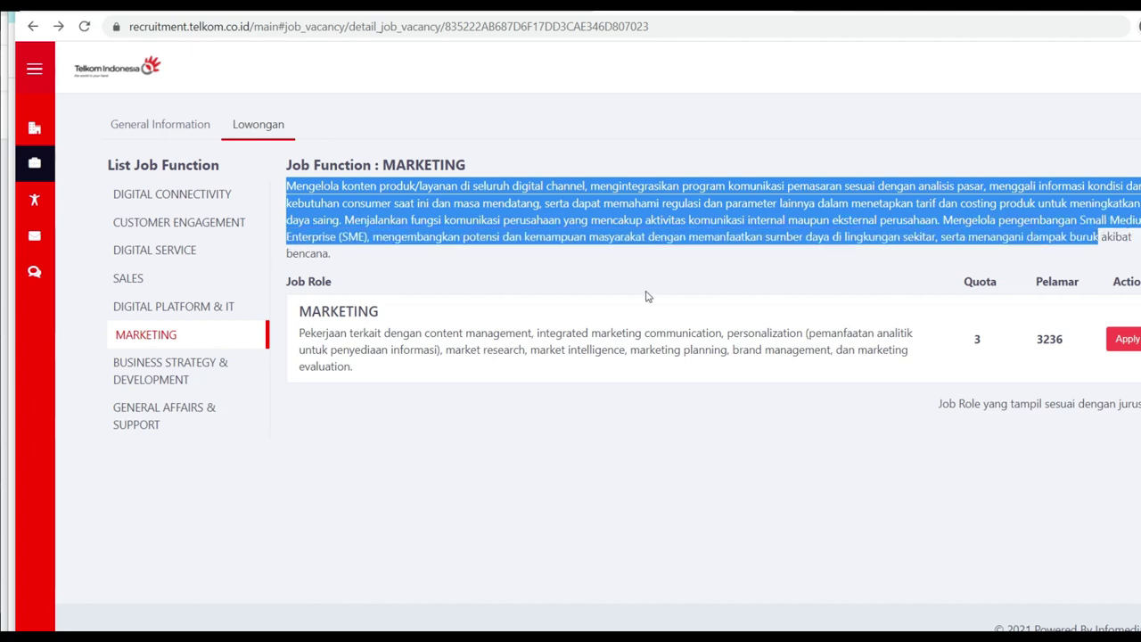
left_click(514, 301)
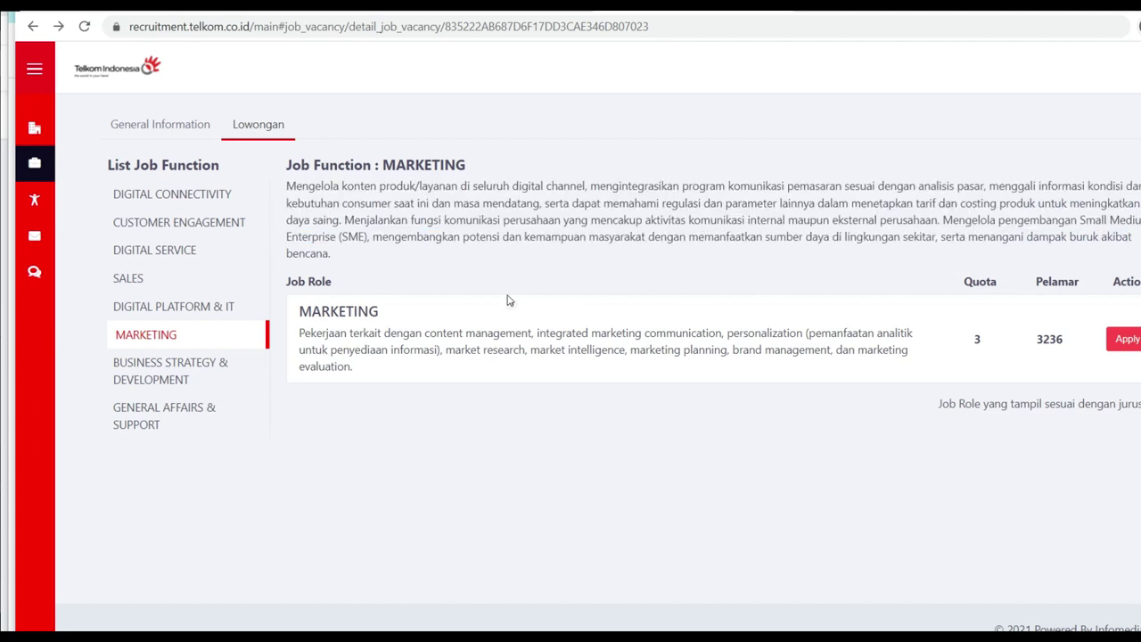
Step: Show the BUSINESS STRATEGY & DEVELOPMENT roles, noting 1049 applicants and the description
left_click(184, 381)
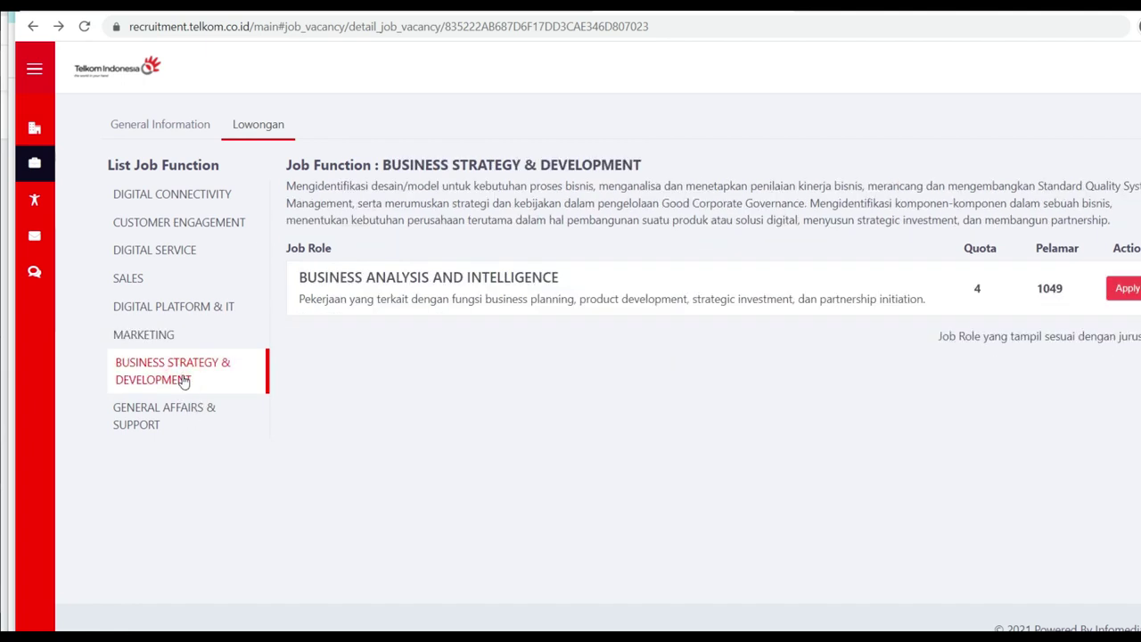
scroll(184, 380, "down", 1)
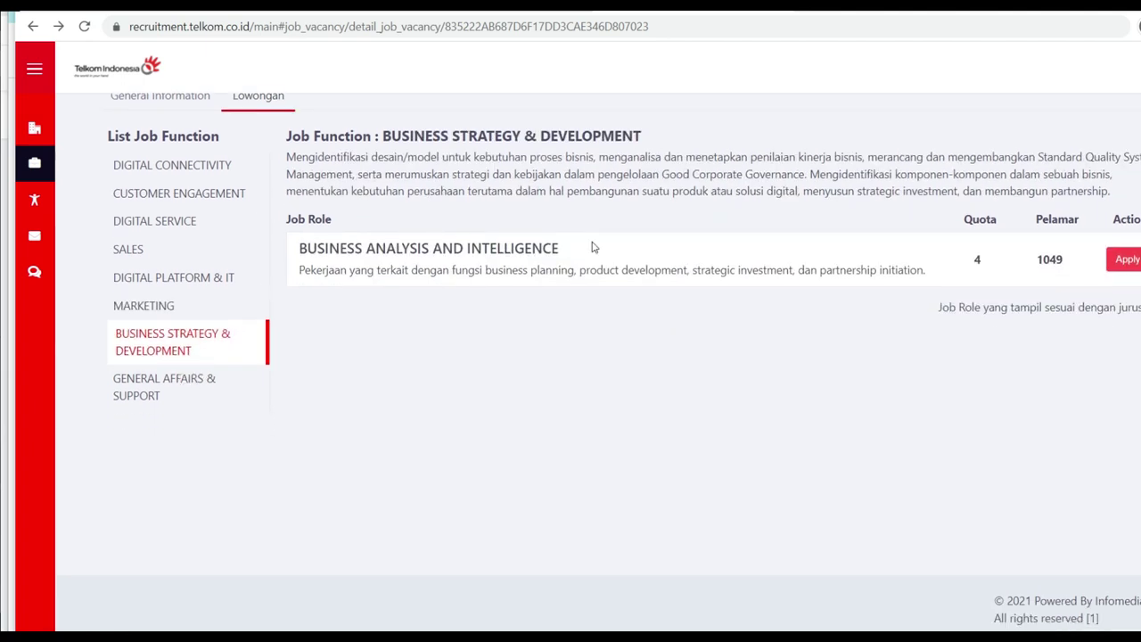
double_click(1051, 260)
left_click_drag(289, 154, 1110, 191)
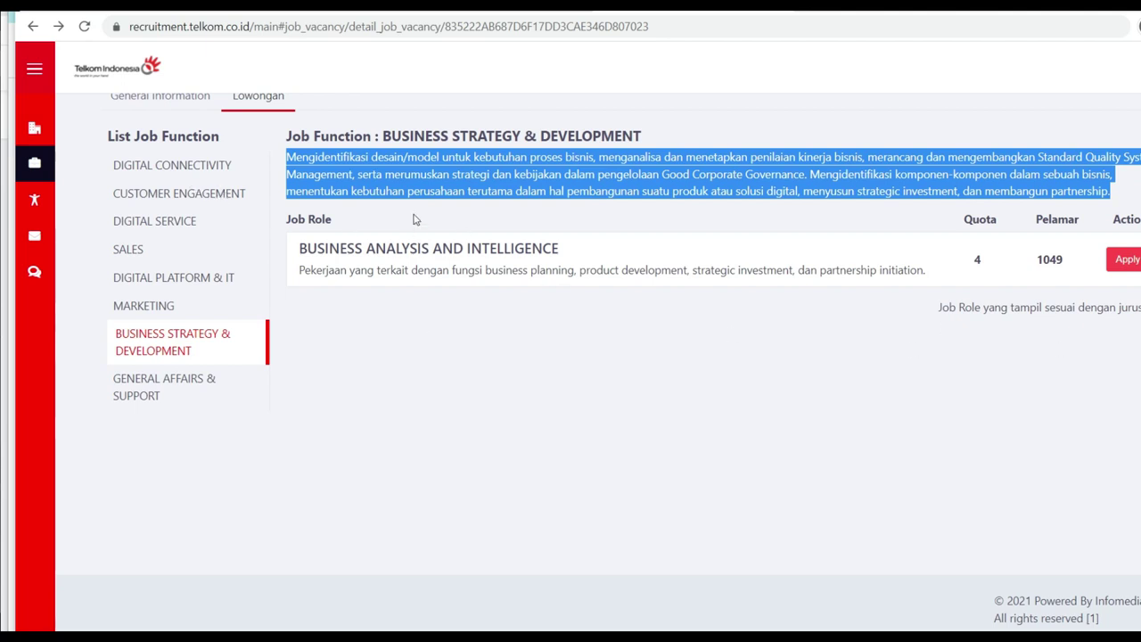
Step: Show the CUSTOMER ENGAGEMENT roles, reviewing applicant counts 15888, 3125 and 3002
left_click(189, 191)
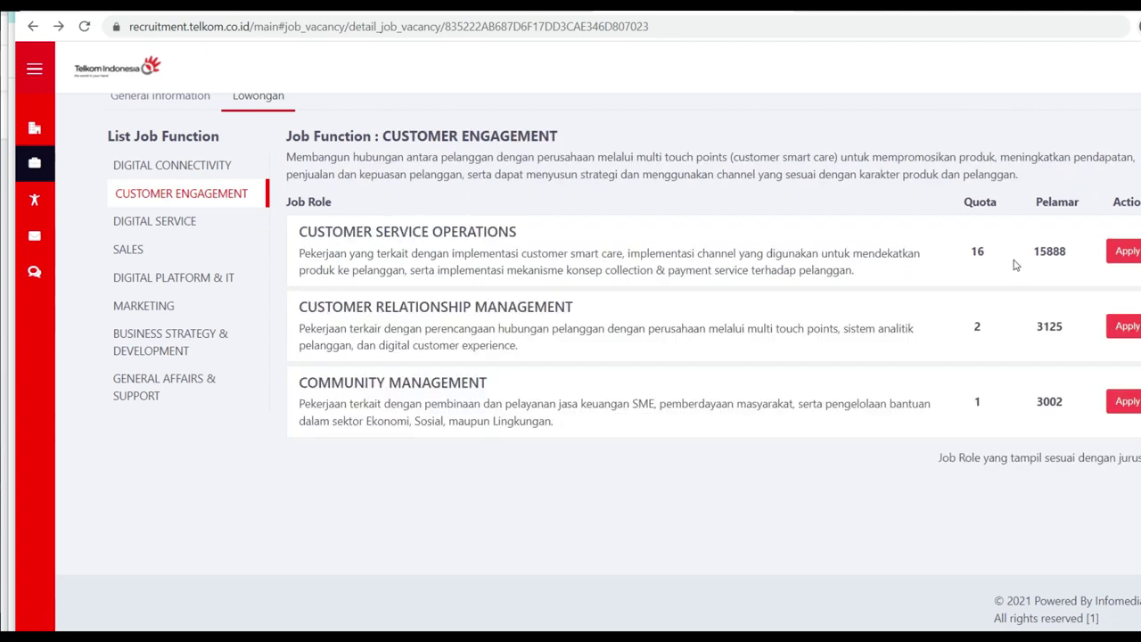
left_click_drag(1032, 252, 1066, 252)
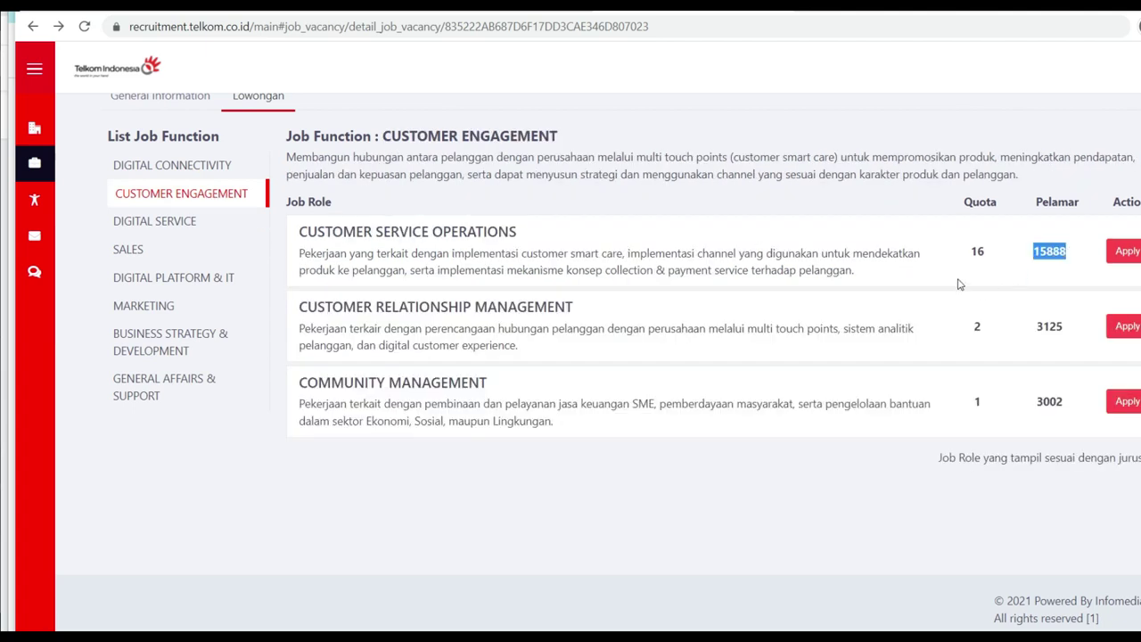
left_click_drag(401, 256, 488, 267)
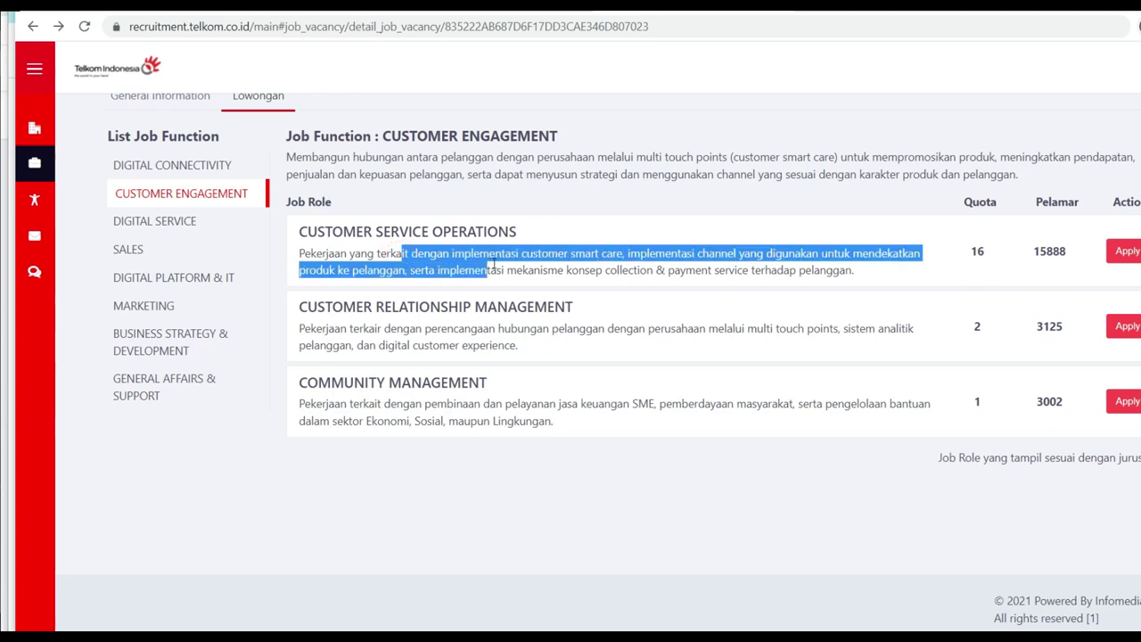
left_click(664, 282)
left_click_drag(720, 253, 852, 255)
left_click_drag(1032, 257, 1073, 259)
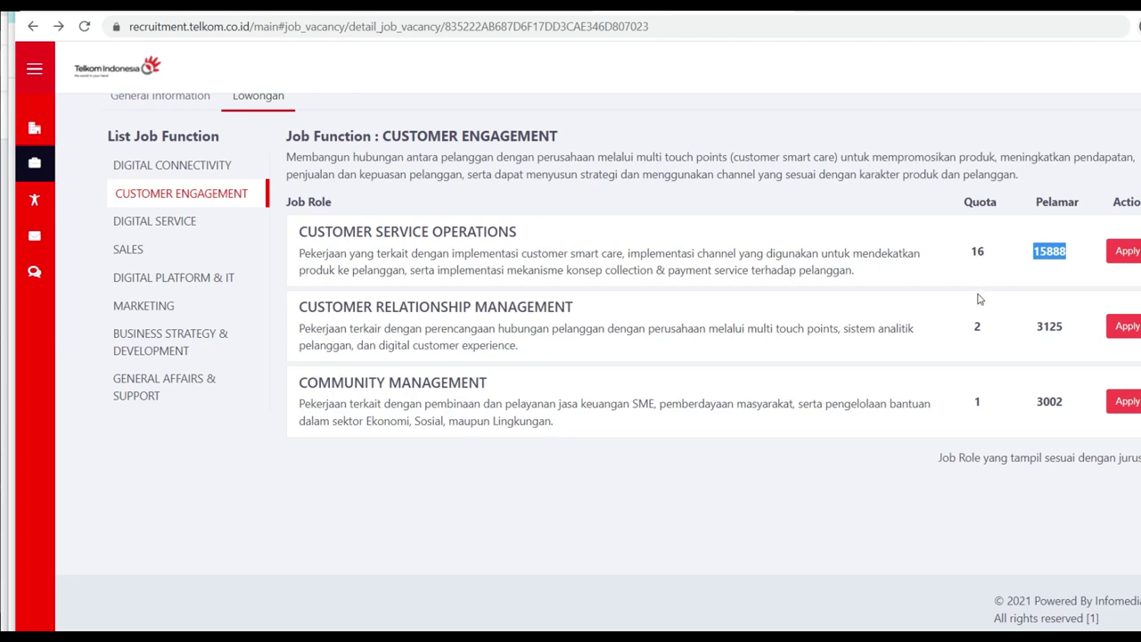
left_click_drag(1034, 328, 1069, 334)
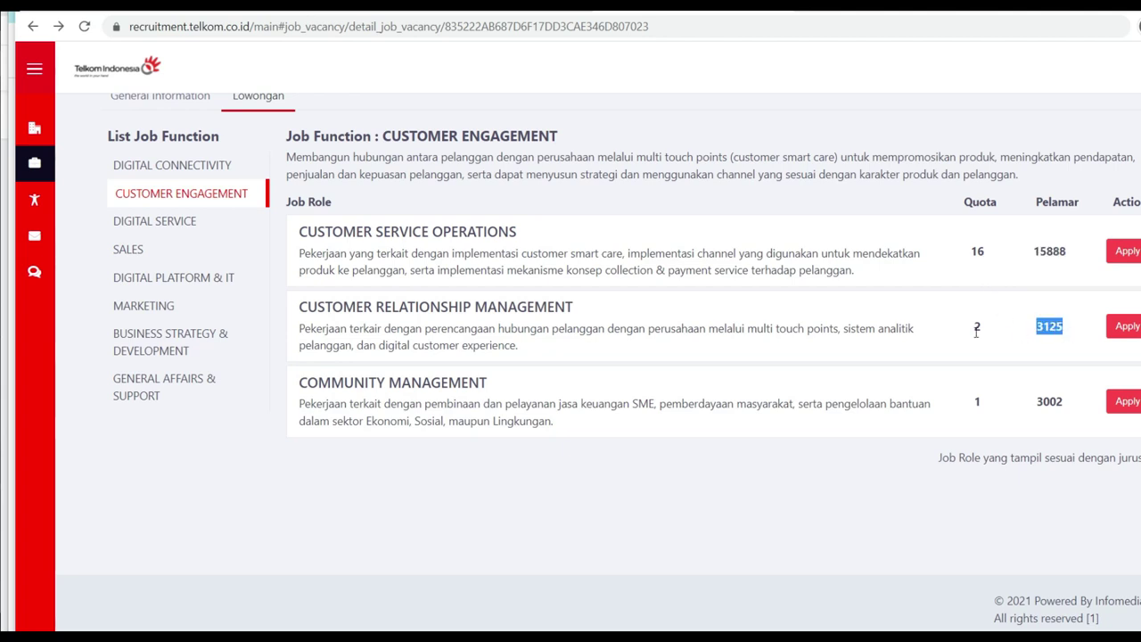
left_click_drag(1035, 406, 1068, 408)
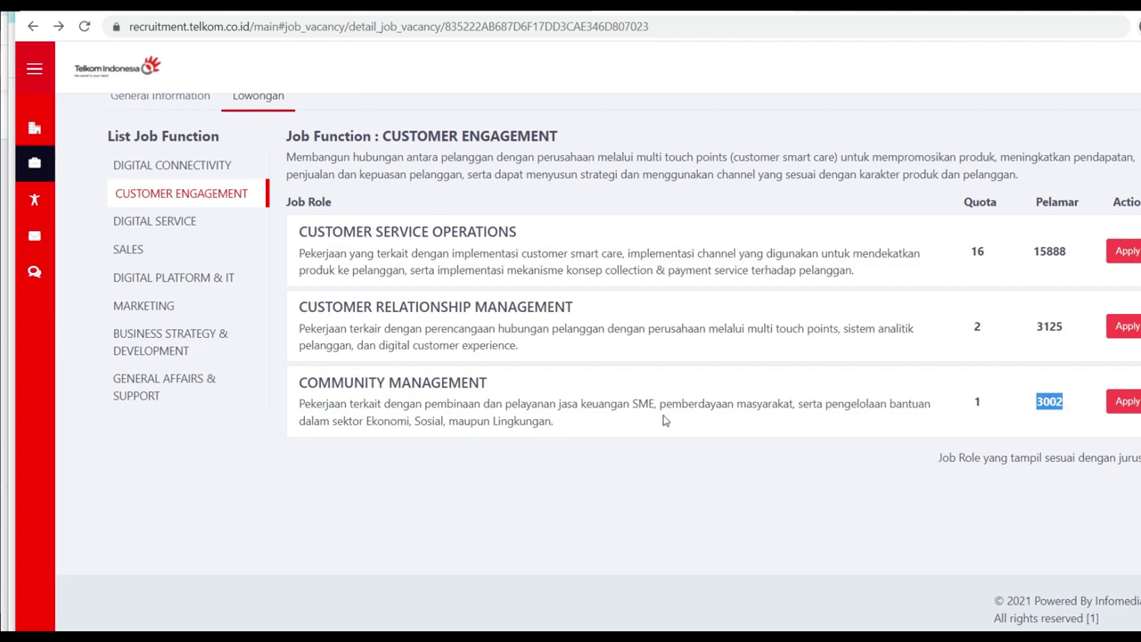
left_click_drag(368, 403, 454, 405)
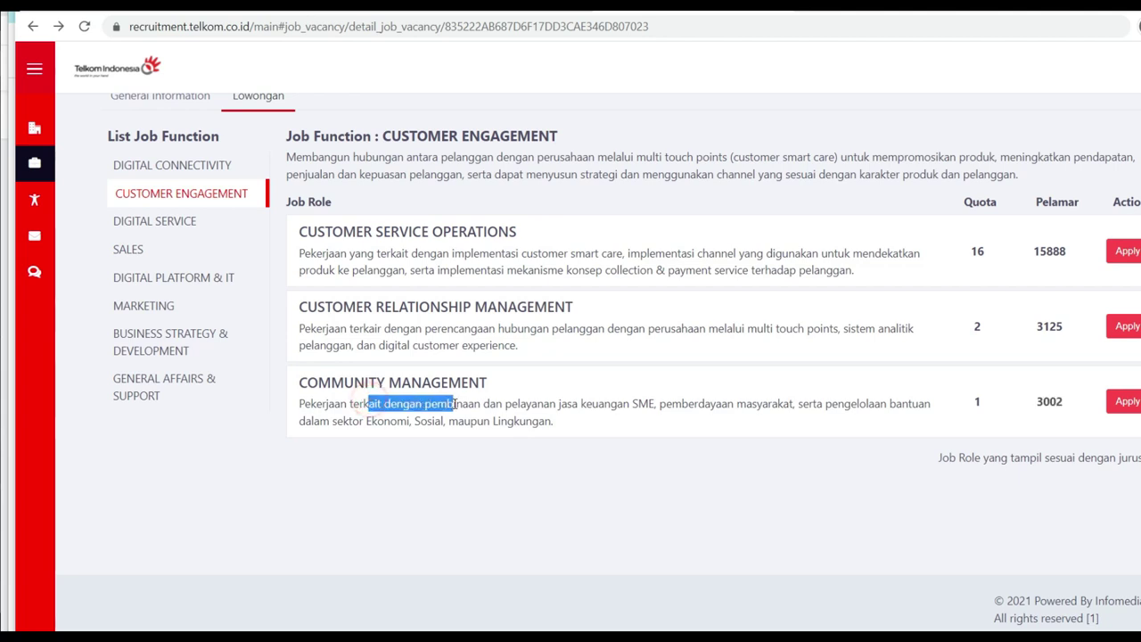
left_click(206, 171)
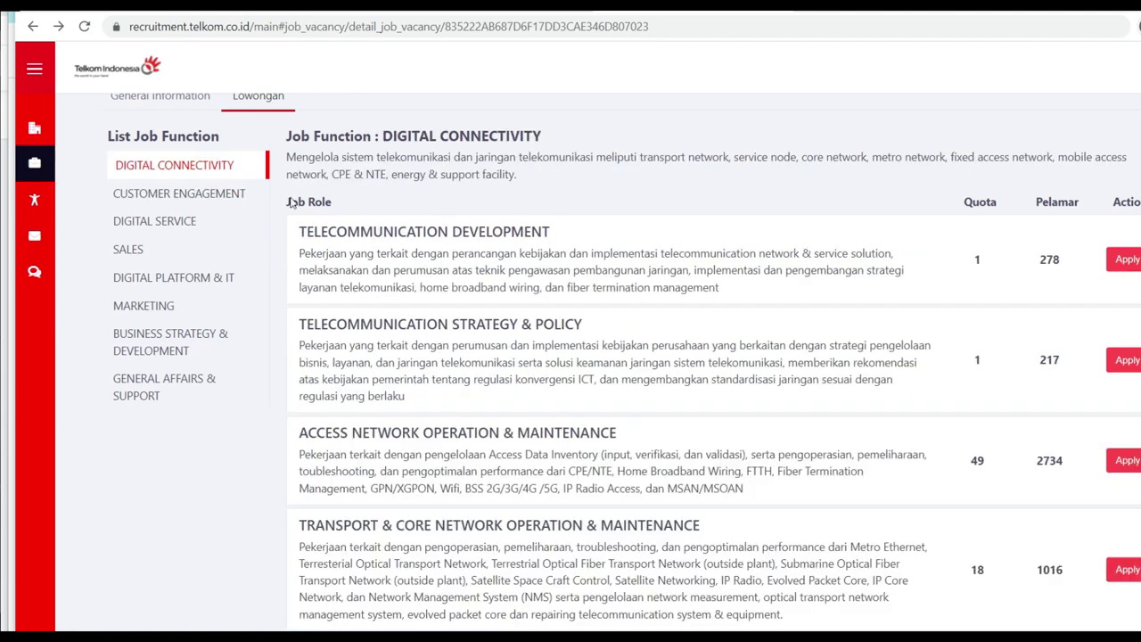
scroll(929, 438, "down", 3)
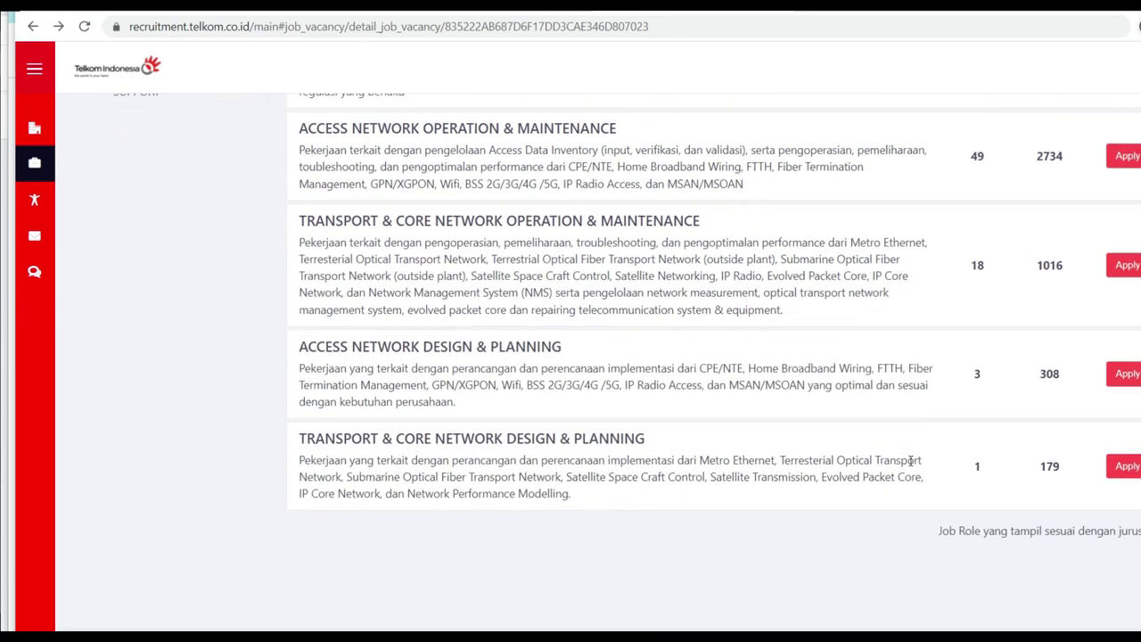
scroll(944, 389, "up", 4)
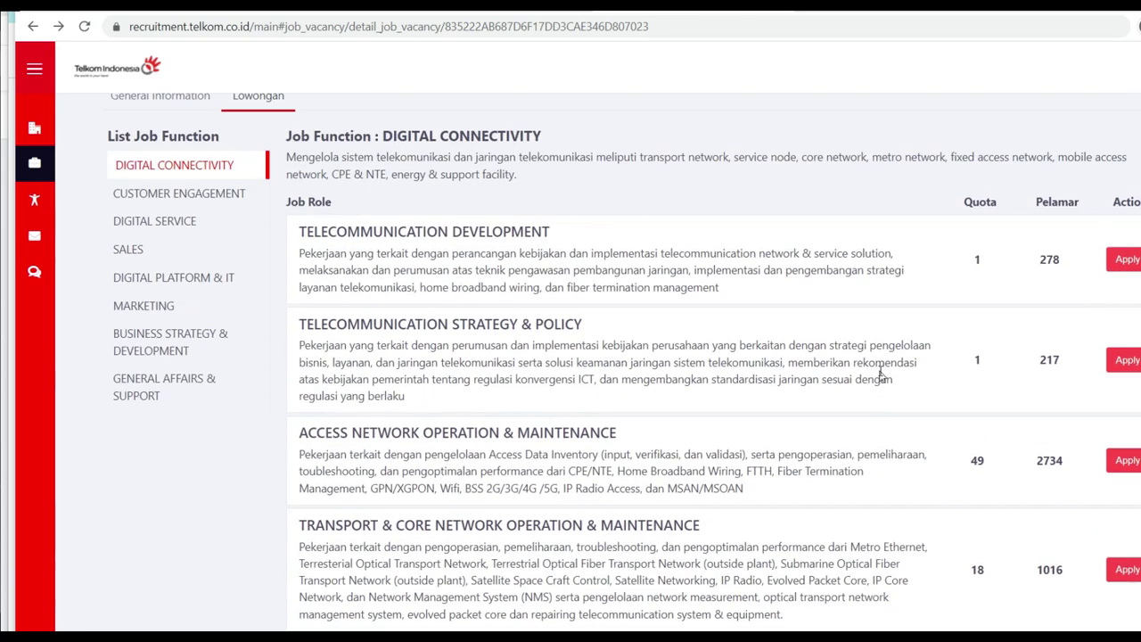
scroll(879, 376, "up", 1)
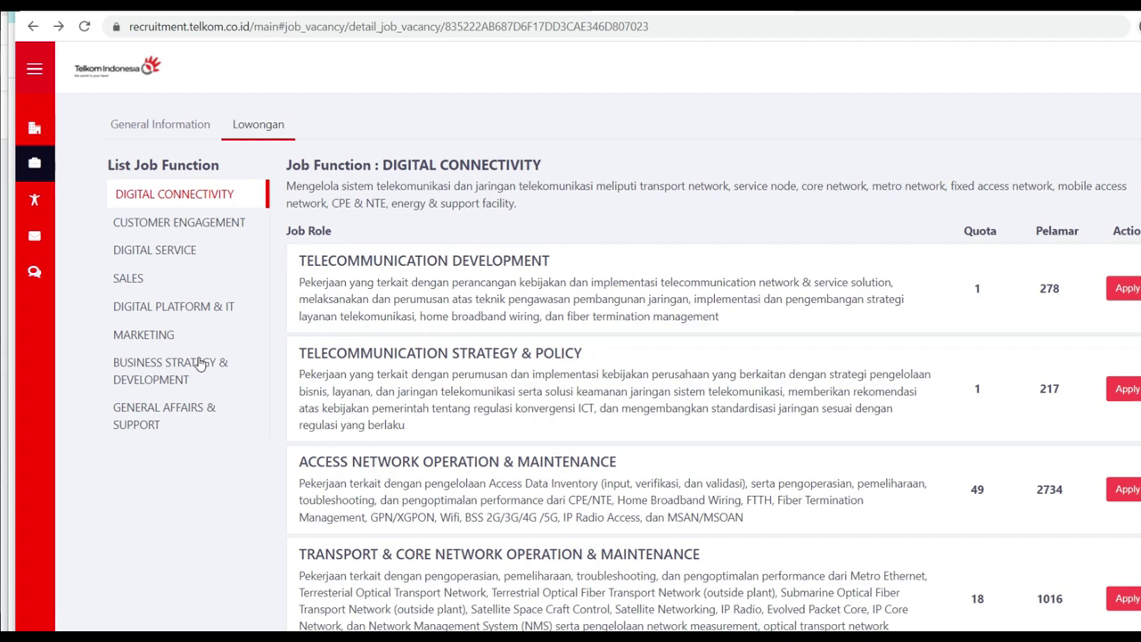
mouse_move(35, 267)
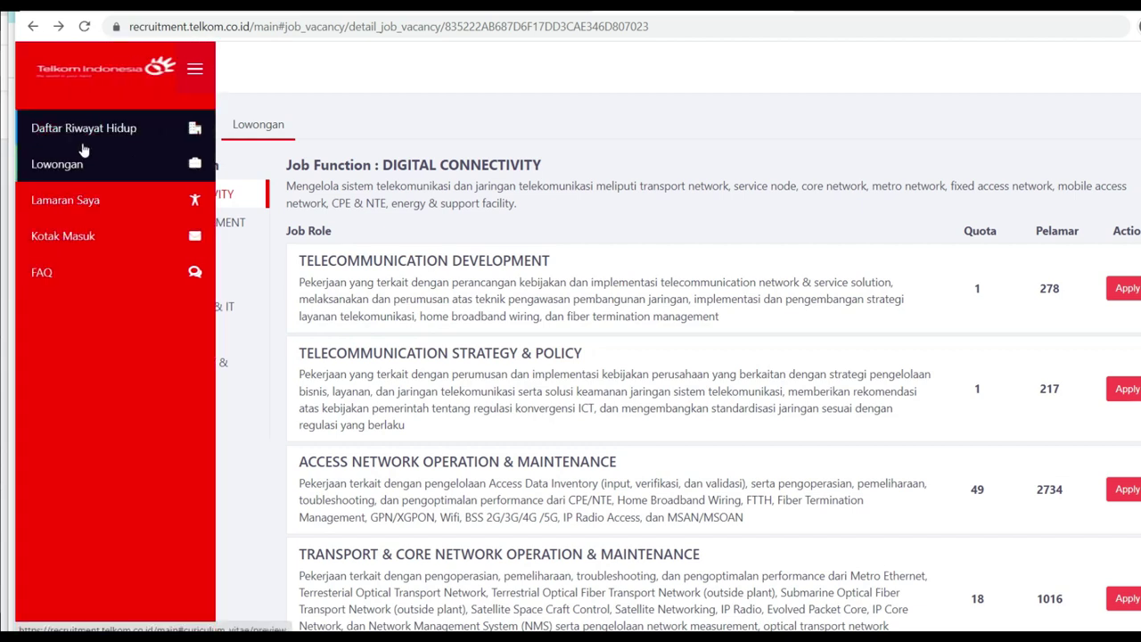
Step: Open Daftar Riwayat Hidup and scroll through the KTP address, S1 education and PT KISEL experience
left_click(81, 138)
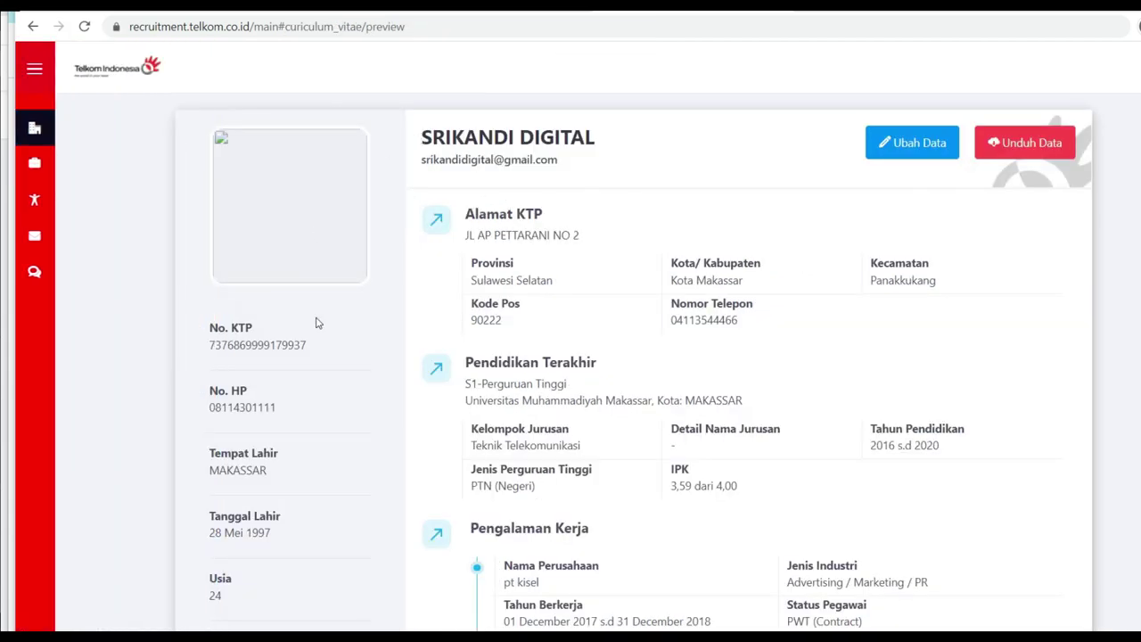
scroll(315, 323, "down", 1)
scroll(316, 322, "up", 1)
scroll(720, 427, "down", 1)
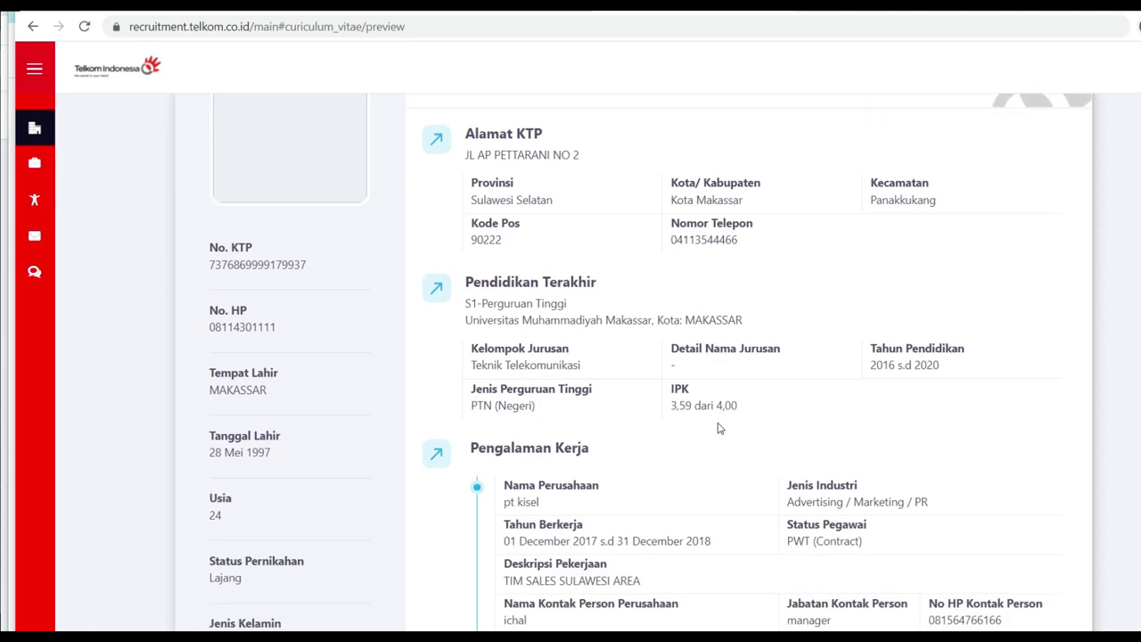
scroll(687, 455, "down", 2)
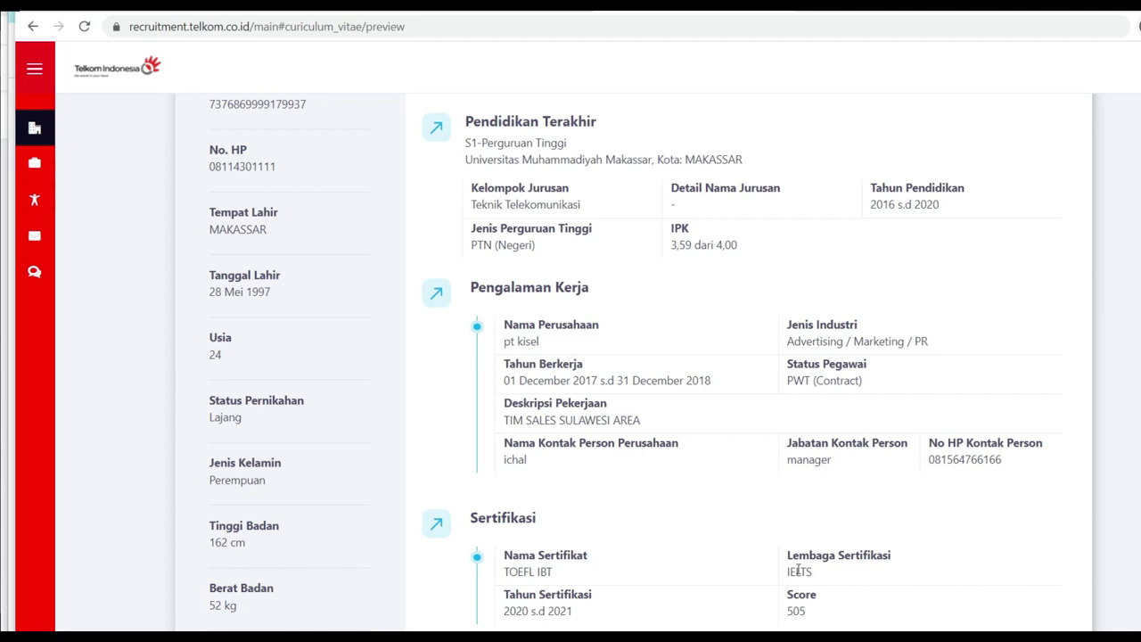
scroll(748, 536, "up", 2)
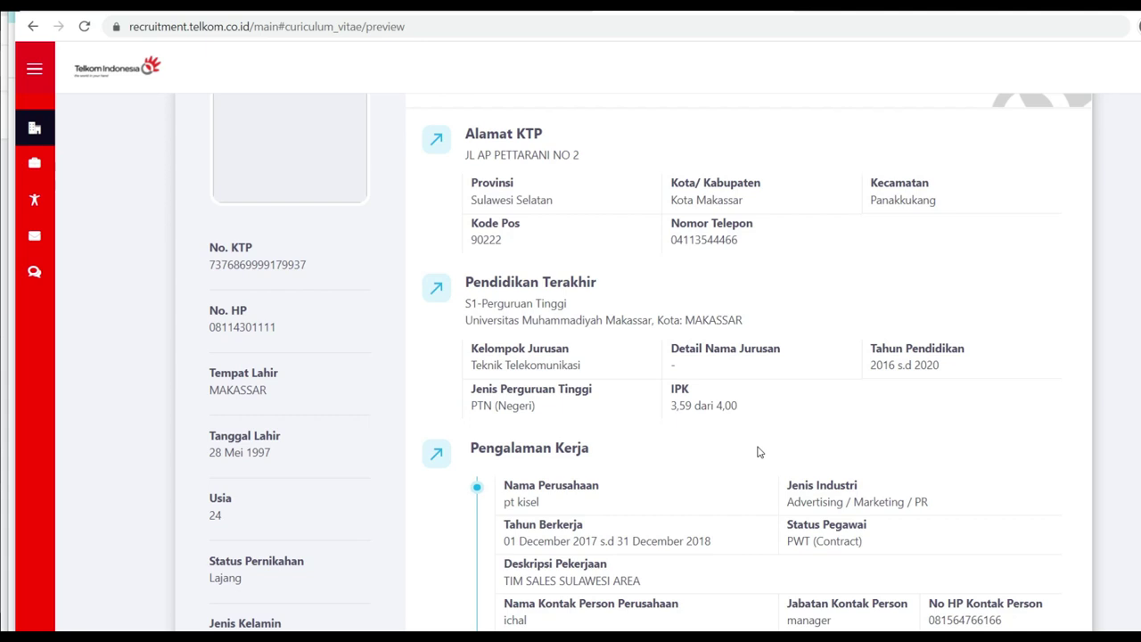
scroll(731, 455, "up", 1)
mouse_move(37, 186)
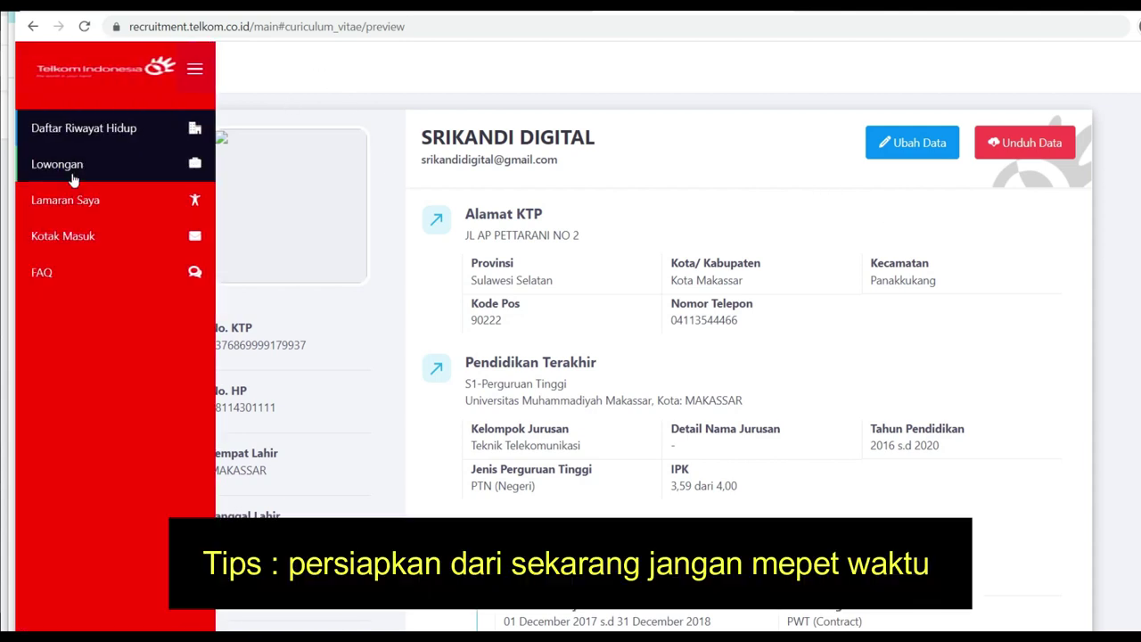
Step: Open Lamaran Saya, showing no applications yet and 1 active vacancy, then go to FAQ
left_click(87, 209)
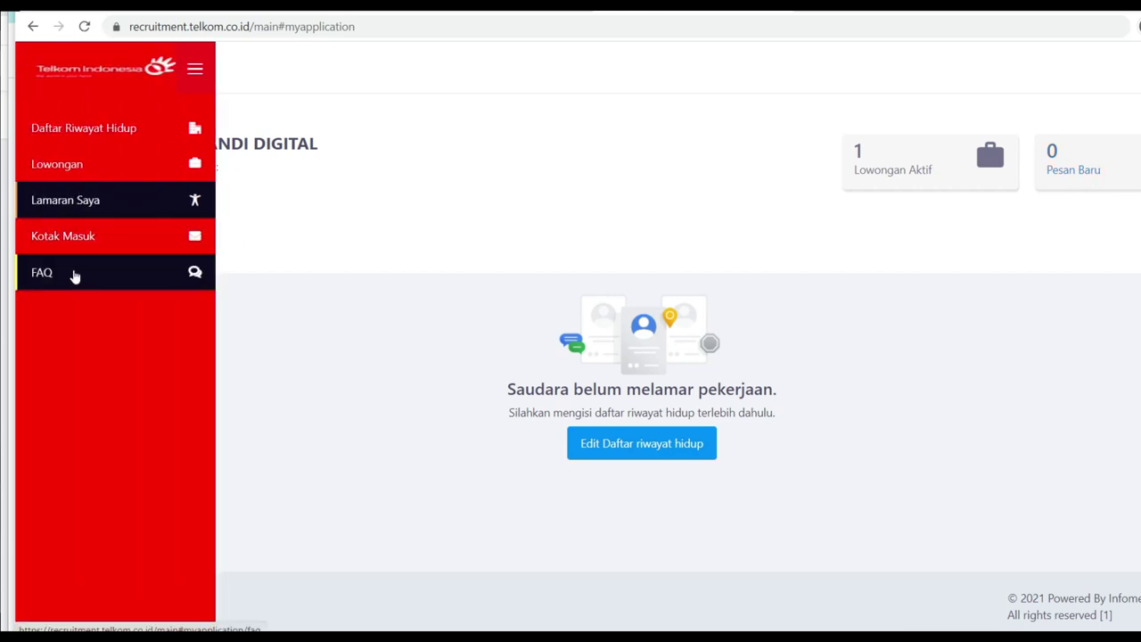
left_click(76, 276)
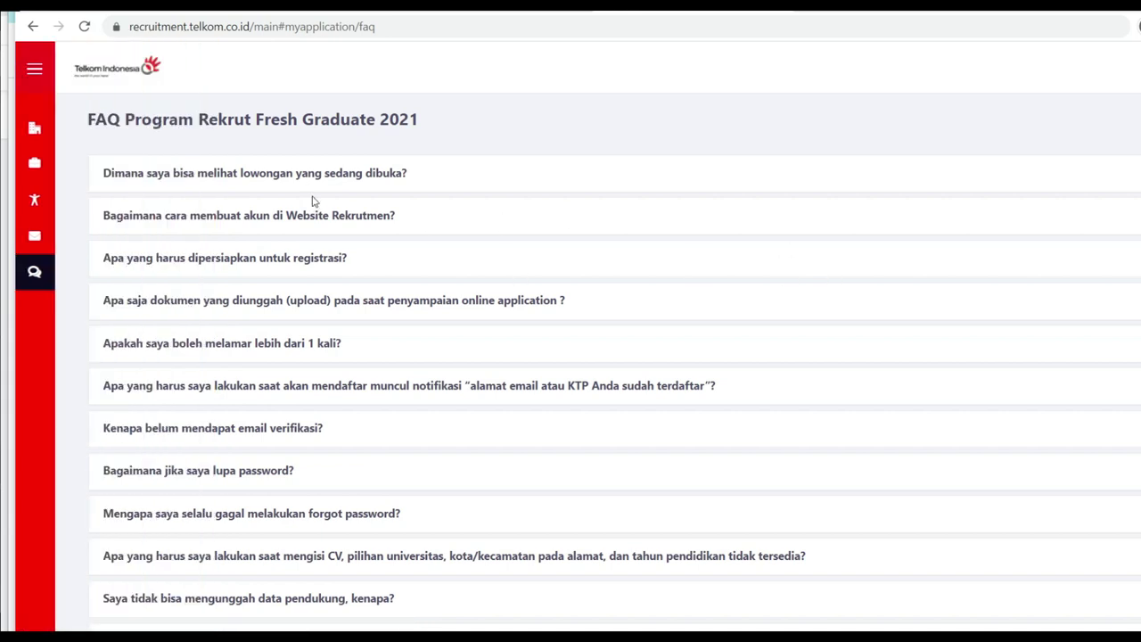
Step: Expand the FAQ answers on viewing vacancies, creating an account and registration requirements (KTP, email, password)
left_click(347, 183)
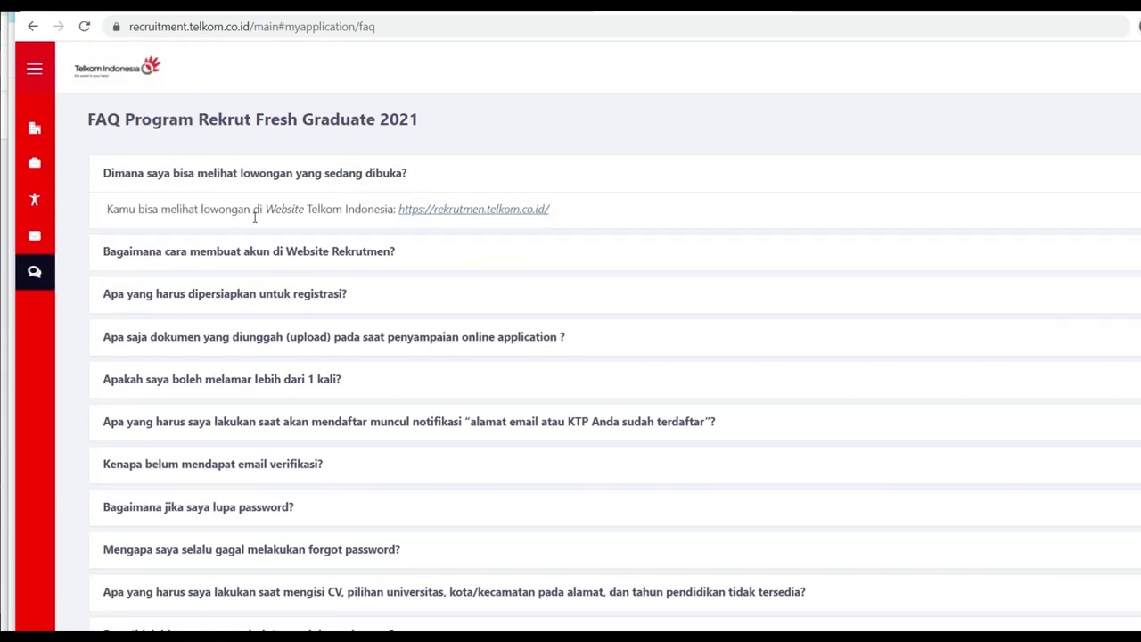
left_click(347, 250)
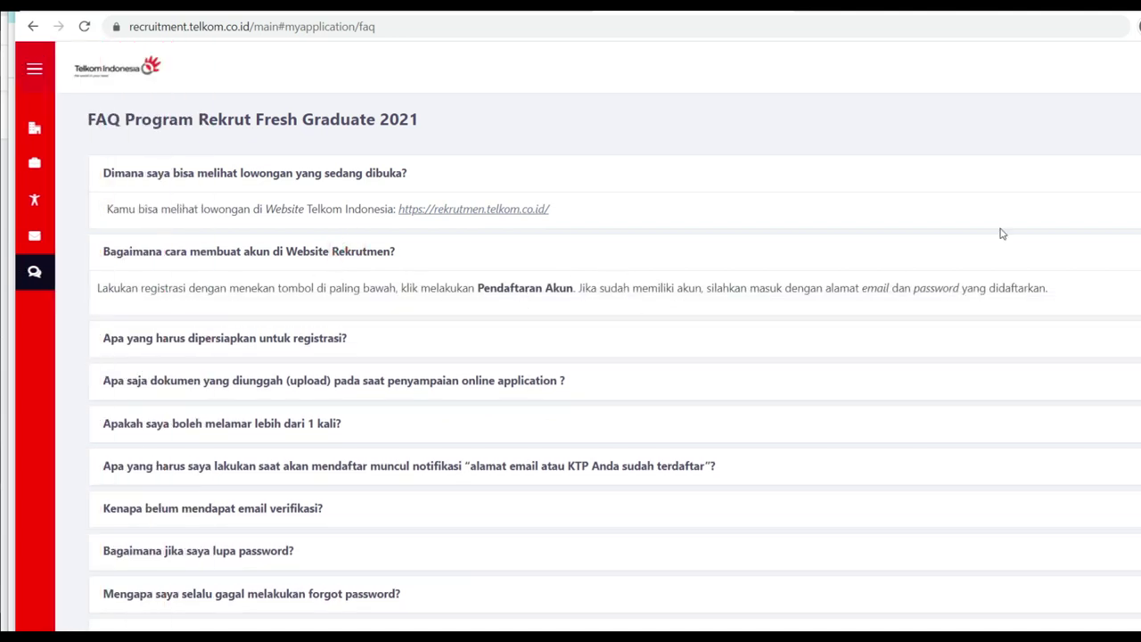
left_click(306, 344)
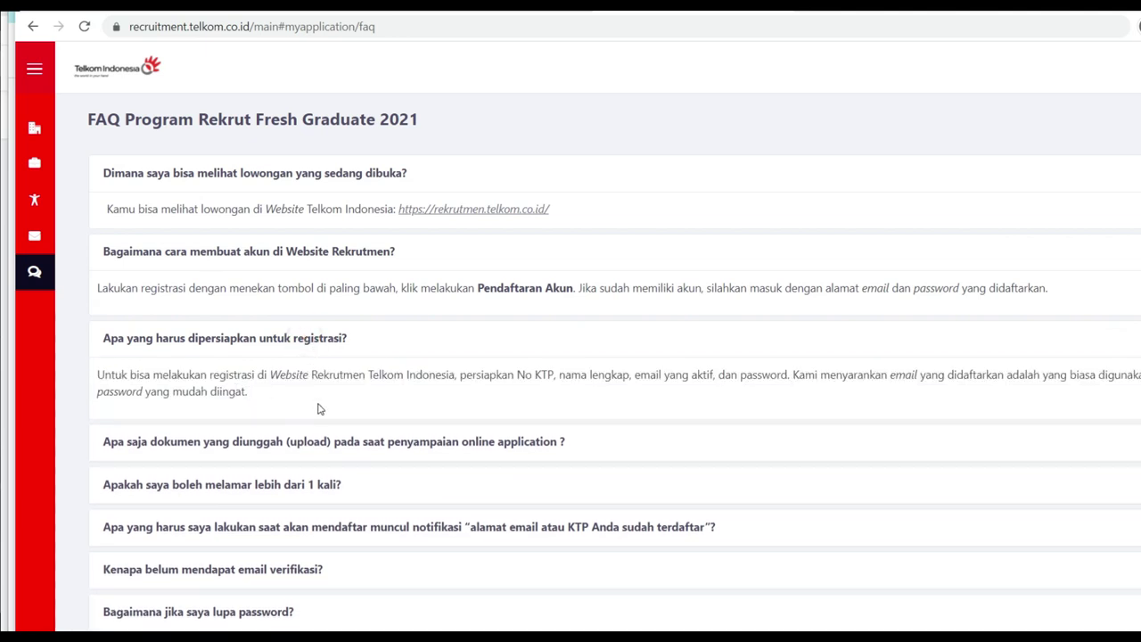
left_click_drag(510, 374, 589, 375)
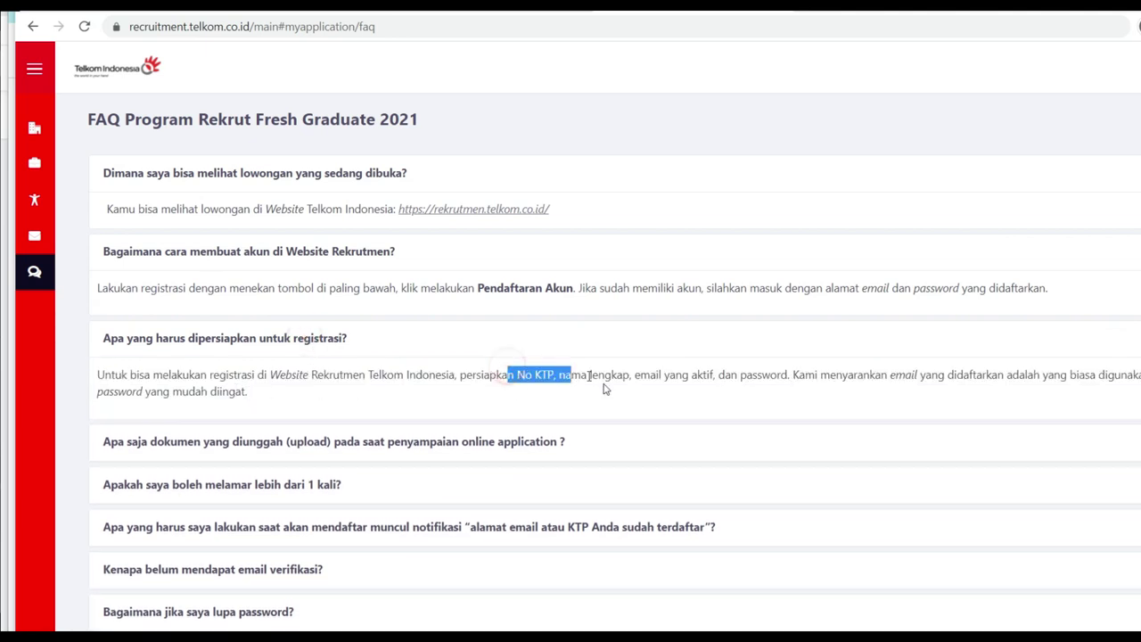
double_click(648, 374)
left_click_drag(719, 374, 776, 376)
left_click_drag(903, 374, 993, 387)
left_click_drag(272, 390, 114, 408)
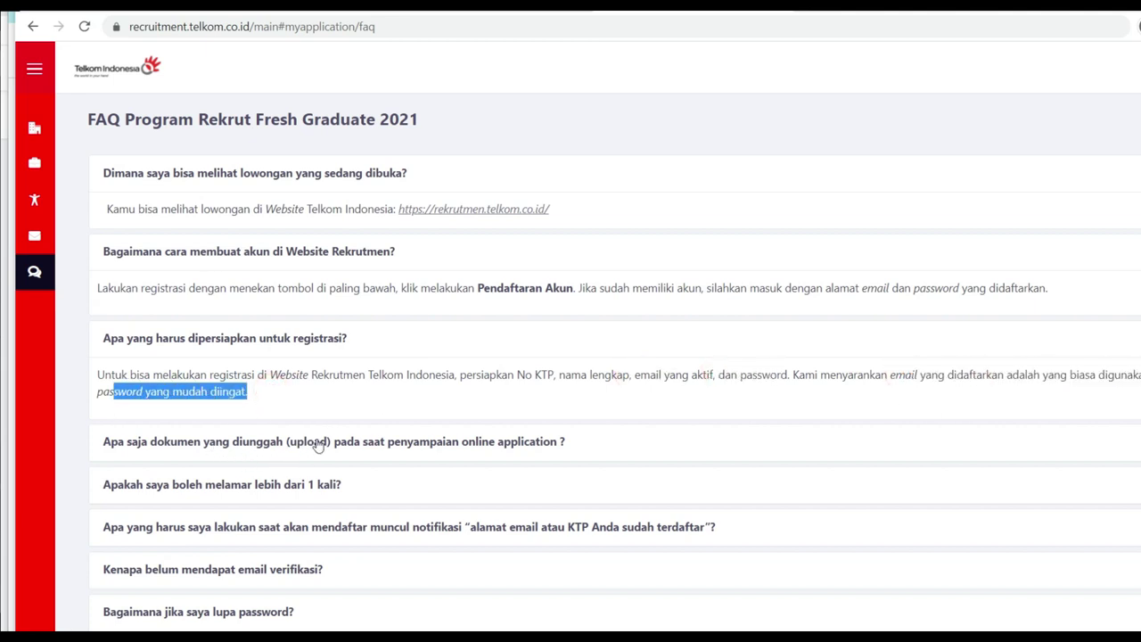
Step: Expand the upload-documents answer and review Ijazah, transcript, TOEFL/IELTS and work-experience requirements
left_click(316, 443)
scroll(636, 443, "down", 2)
left_click_drag(171, 346, 134, 368)
left_click_drag(244, 379, 150, 384)
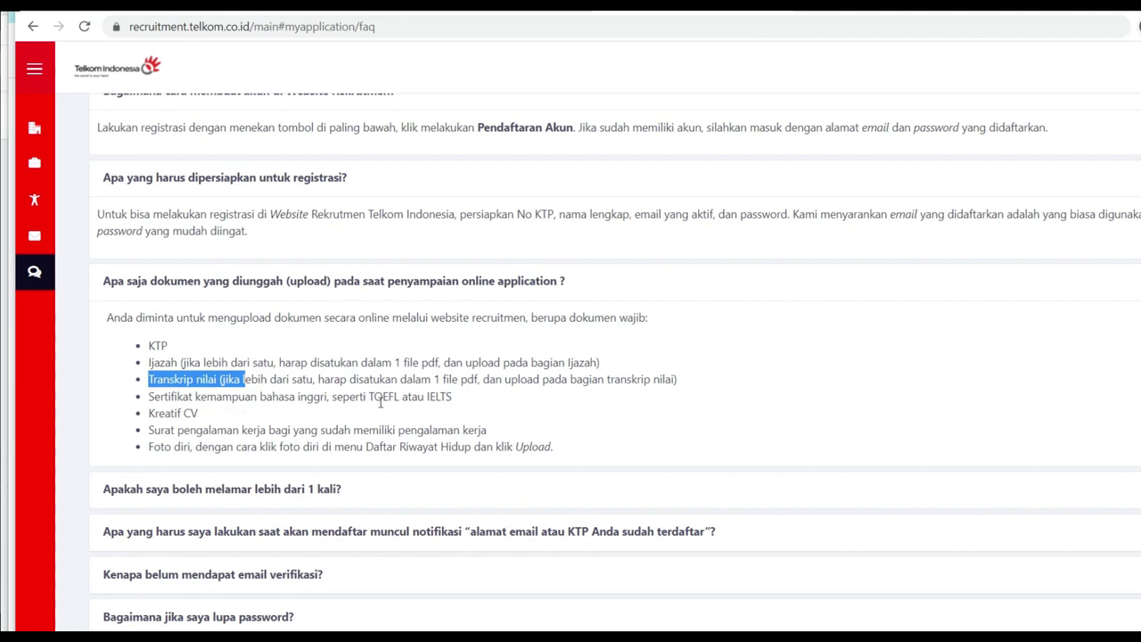
left_click_drag(466, 398, 347, 403)
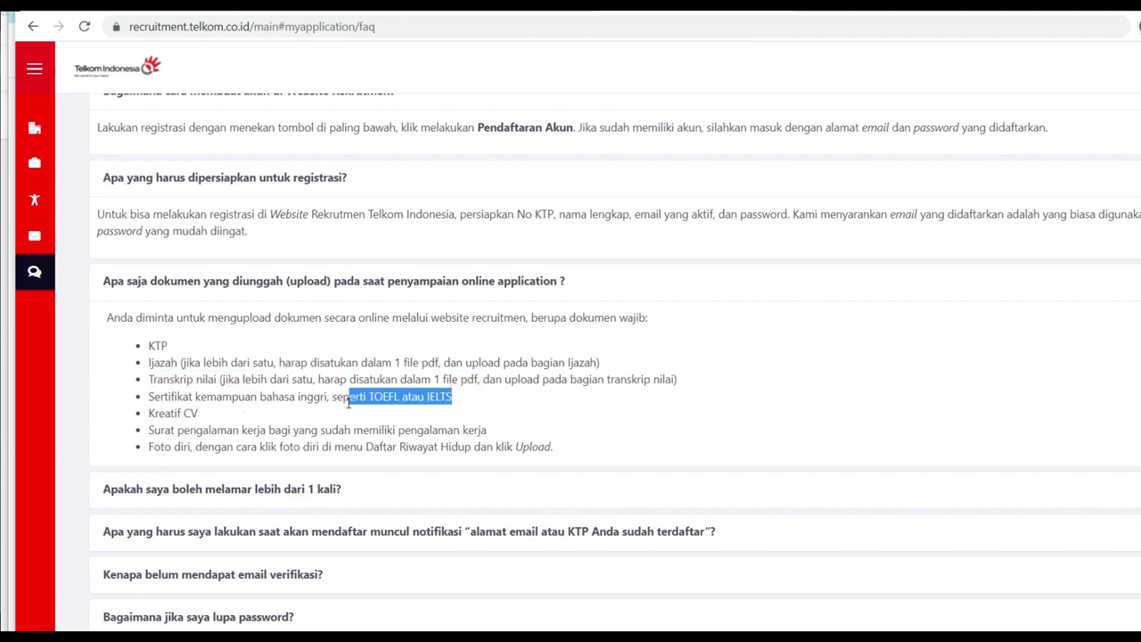
left_click_drag(212, 425, 149, 412)
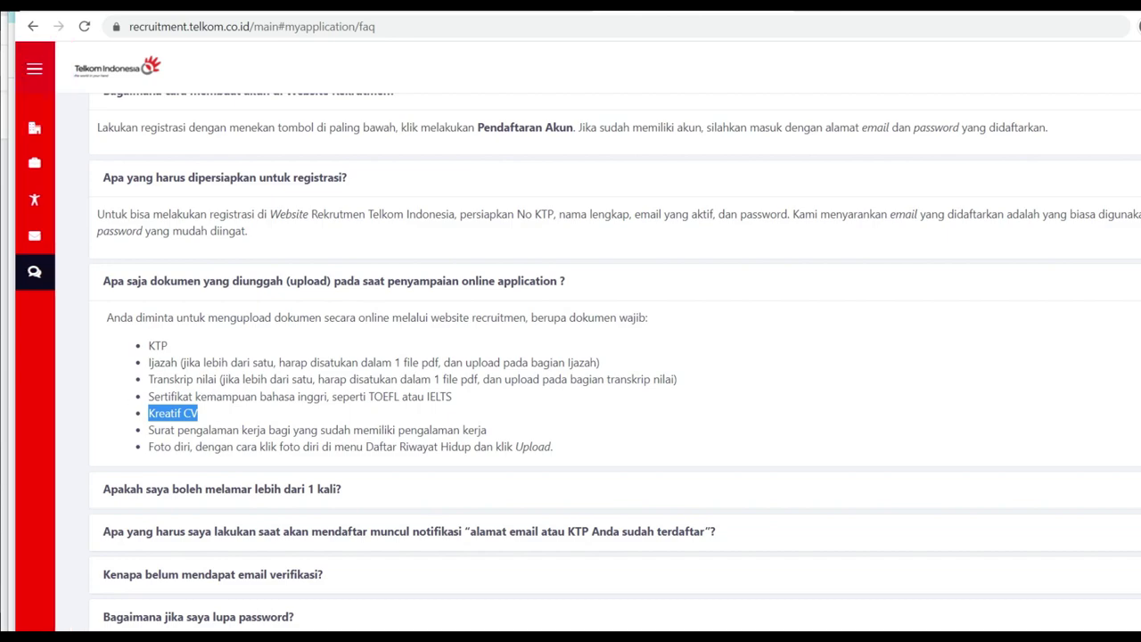
Step: Dismiss the low battery warning and review the photo upload instructions
left_click(162, 434)
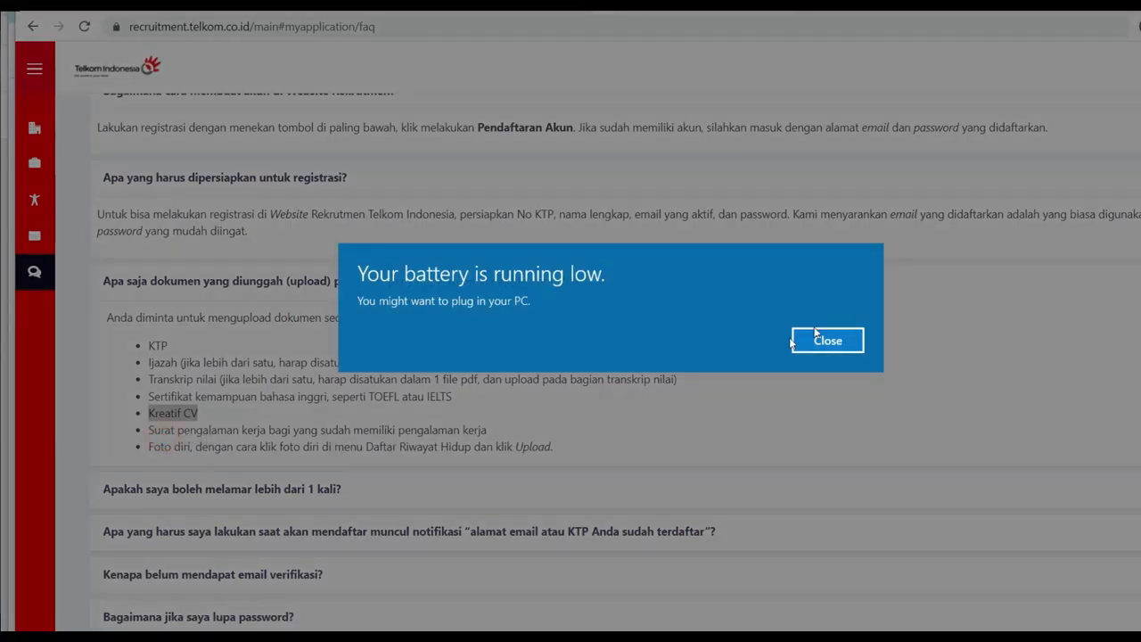
left_click(843, 343)
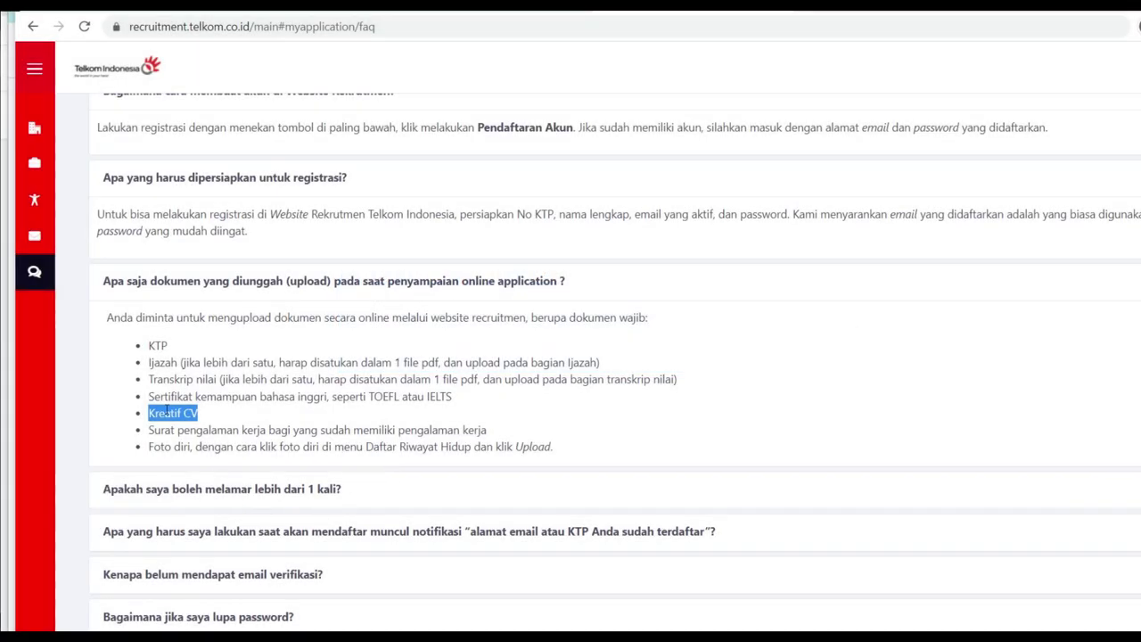
left_click_drag(160, 447, 556, 458)
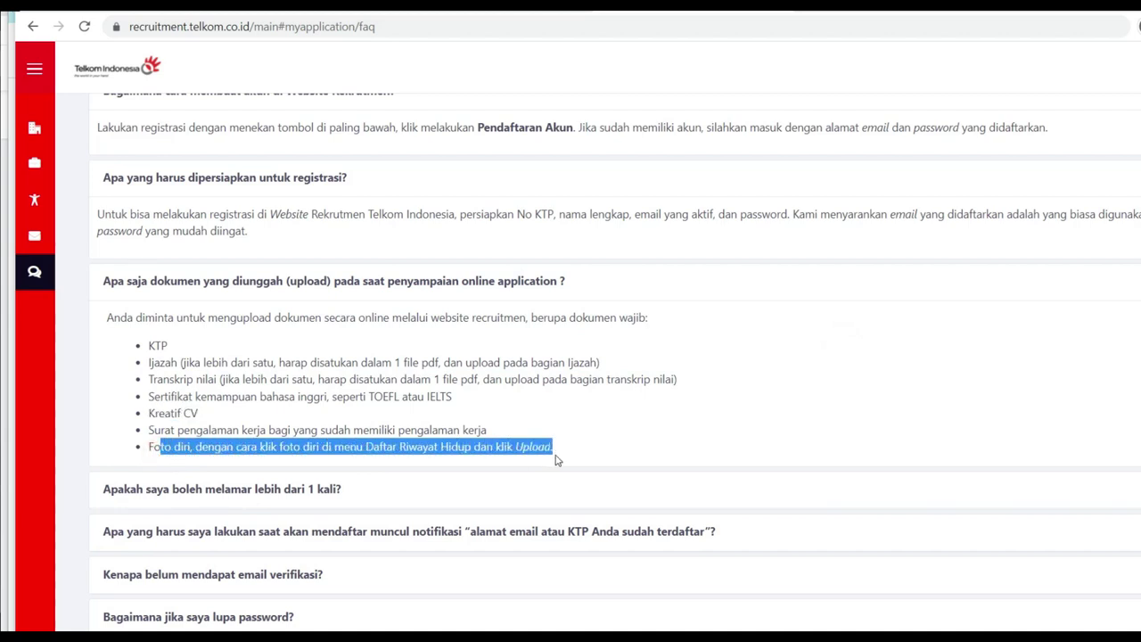
scroll(556, 458, "down", 3)
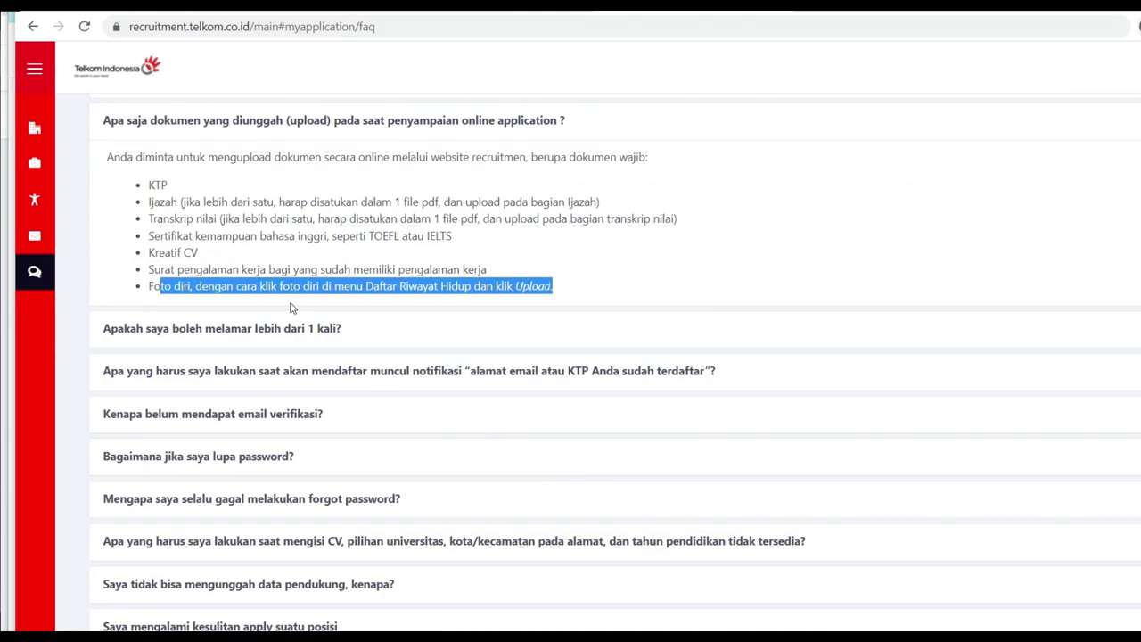
Step: Expand the FAQ answers on applying more than once and already-registered email or KTP
left_click(307, 327)
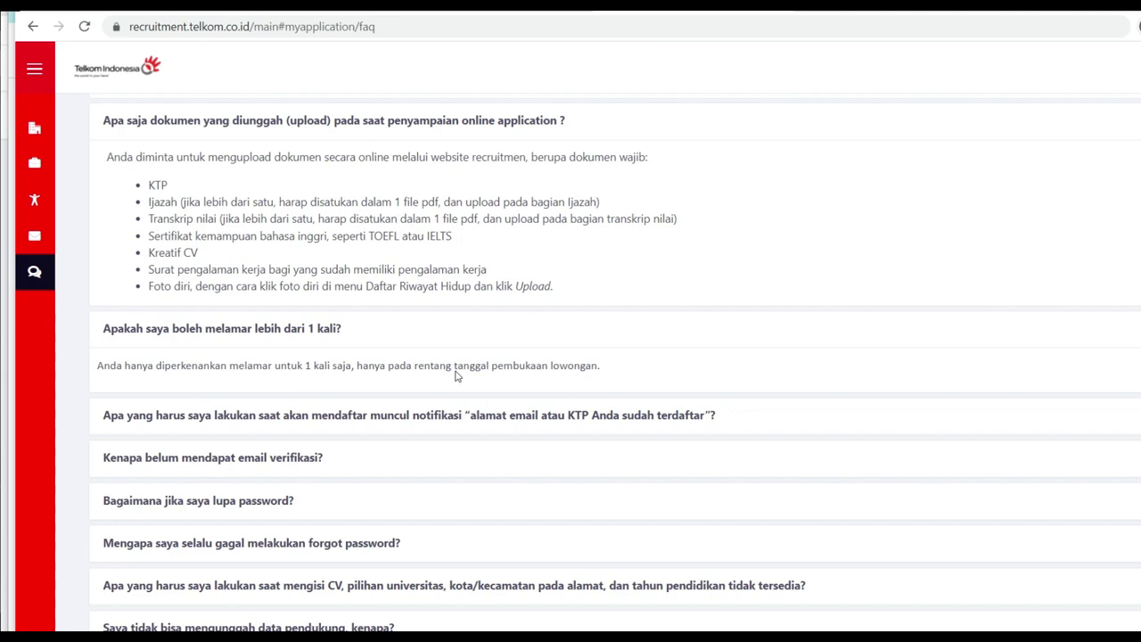
scroll(428, 369, "down", 2)
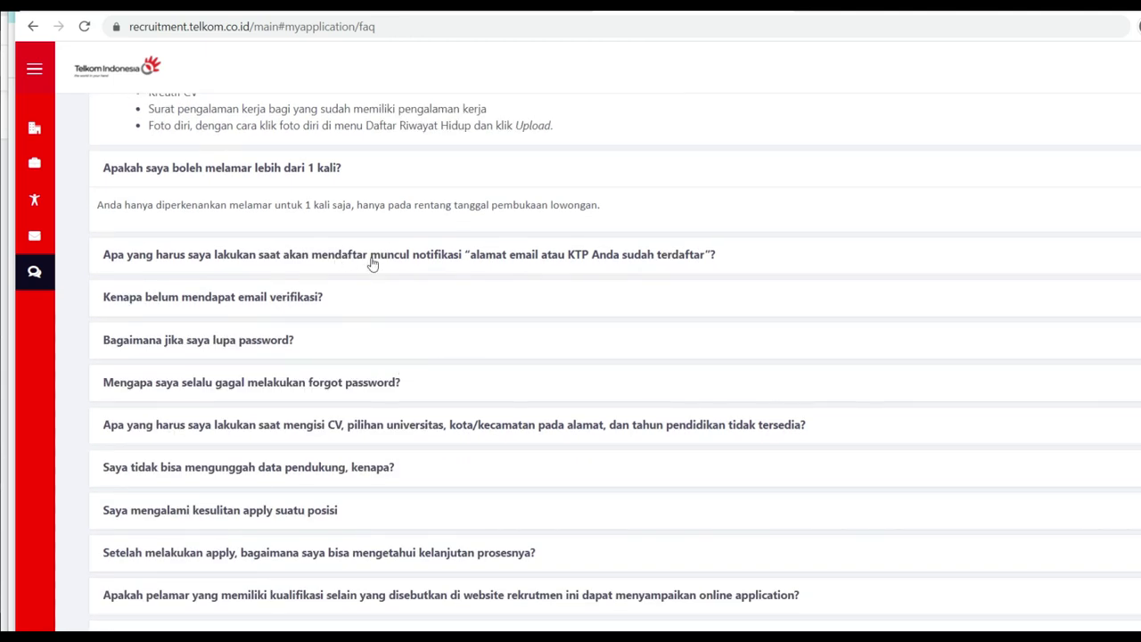
left_click(371, 257)
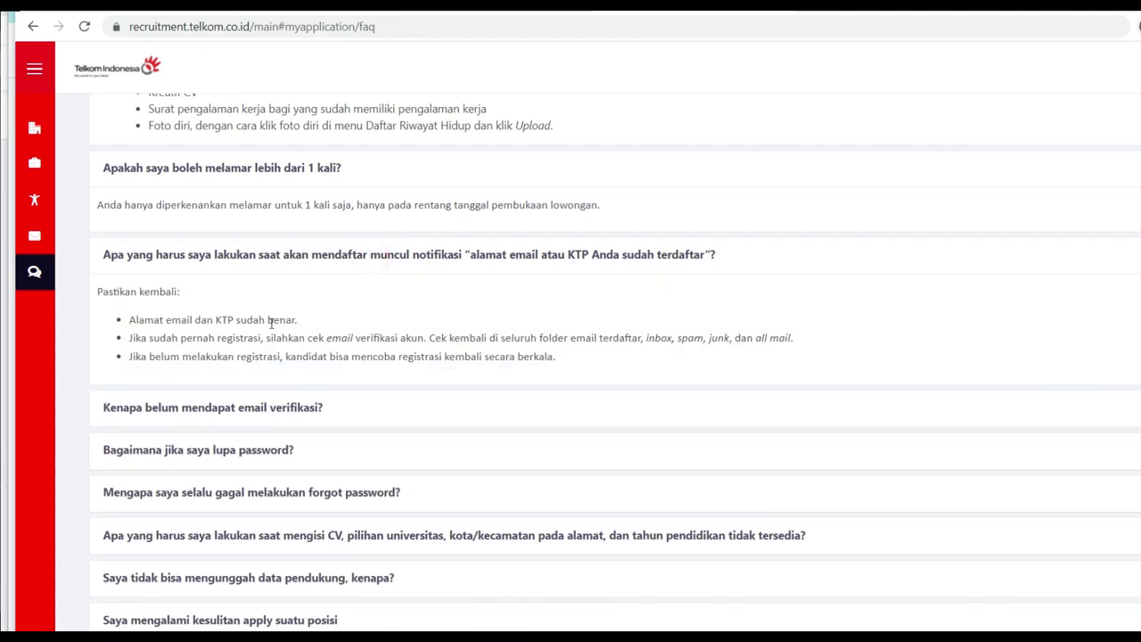